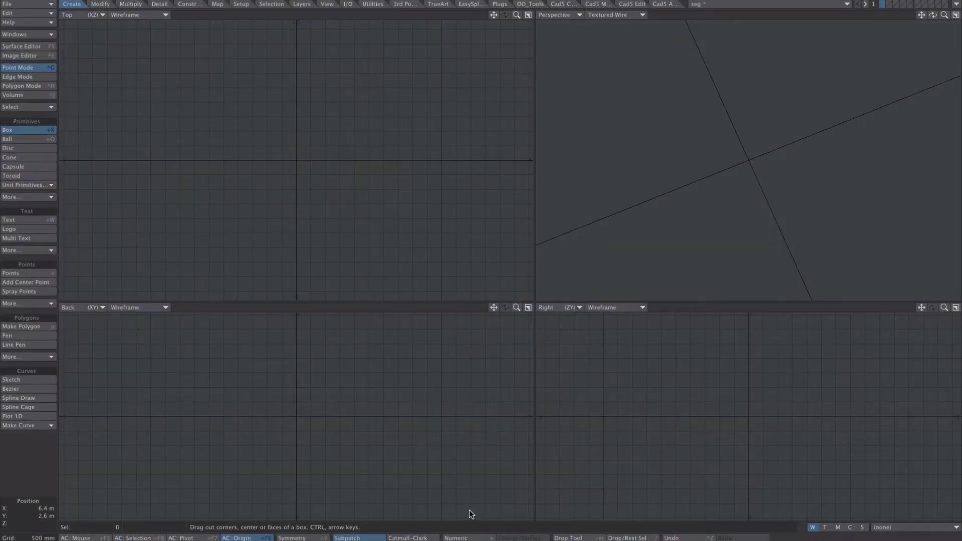
- Draw a small box in the Back view and lathe it into a 24-sided ring around Y
{"action": "left_click_drag", "start_coordinate": [371, 377], "coordinate": [449, 453]}
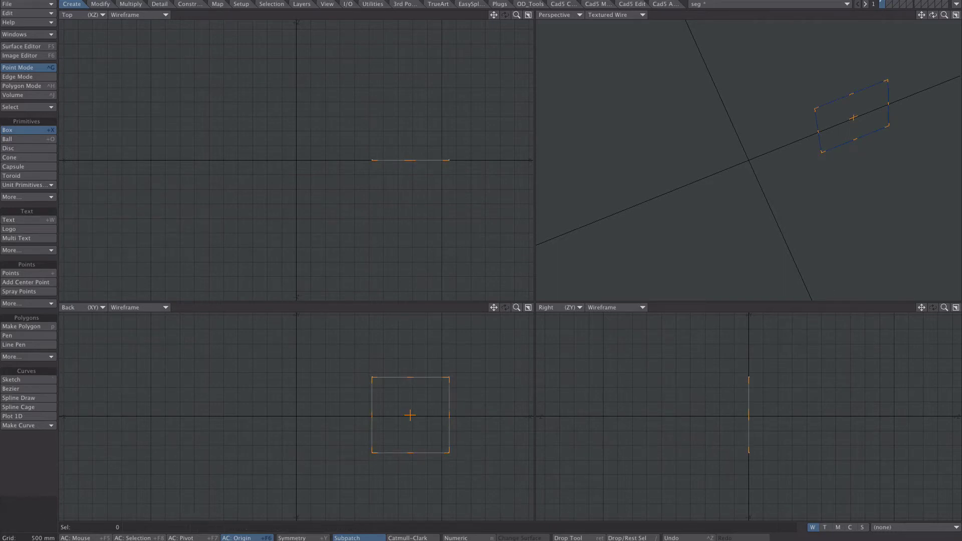
{"action": "left_click", "coordinate": [122, 4]}
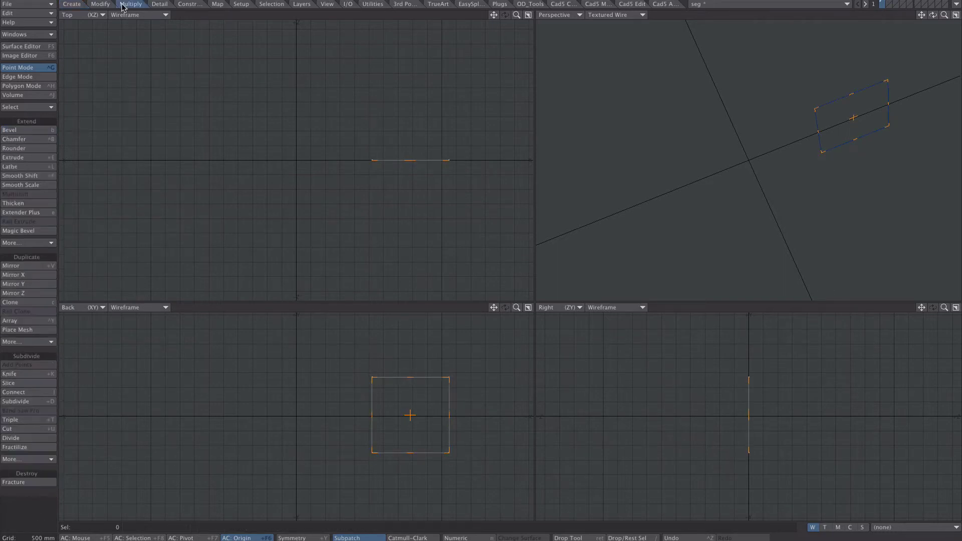
{"action": "left_click", "coordinate": [22, 166]}
{"action": "key", "text": "n"}
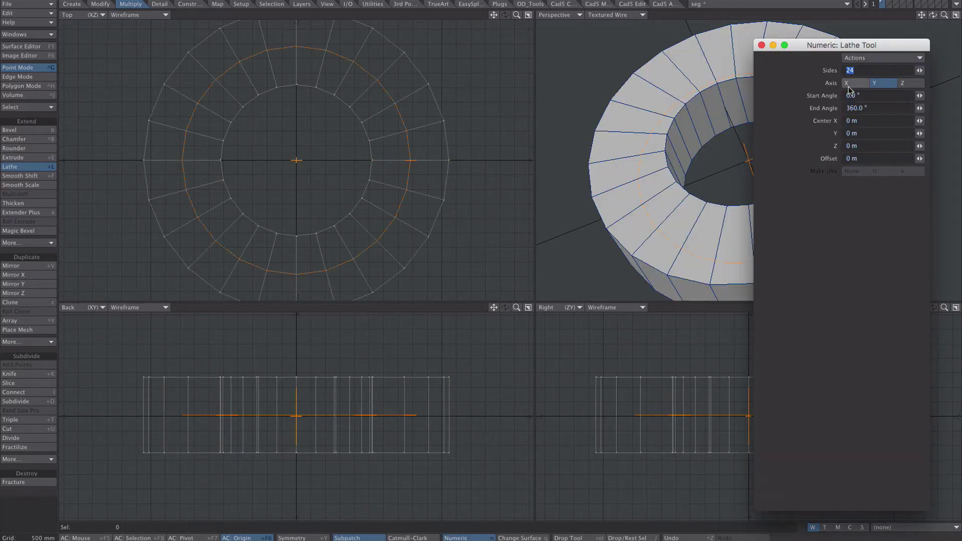
{"action": "key", "text": "Return"}
{"action": "scroll", "coordinate": [353, 172], "scroll_direction": "down", "scroll_amount": 1}
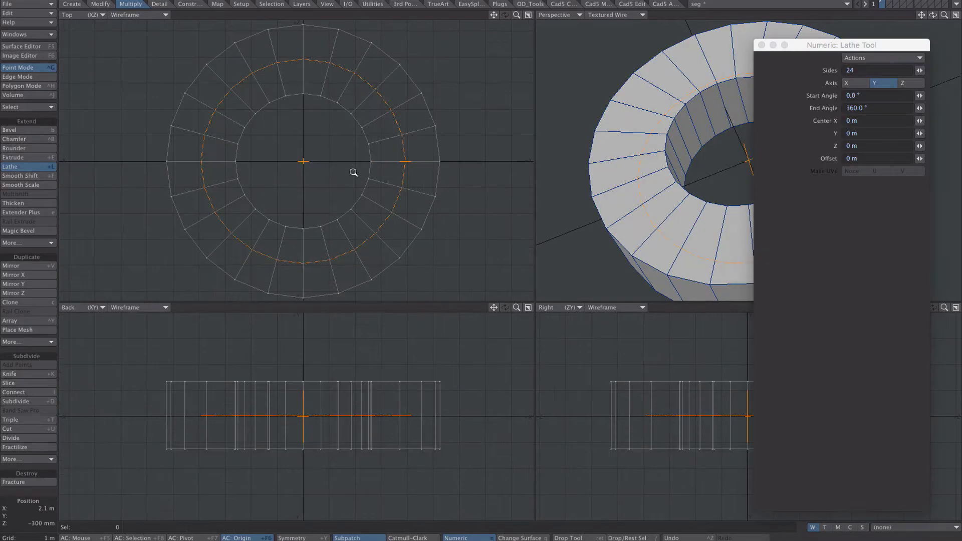
{"action": "key", "text": "Return"}
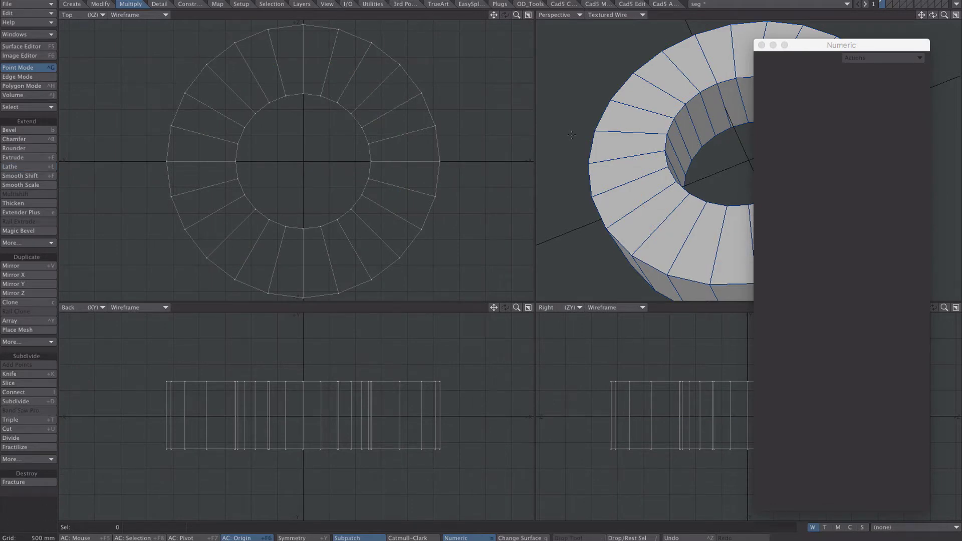
{"action": "left_click", "coordinate": [762, 46]}
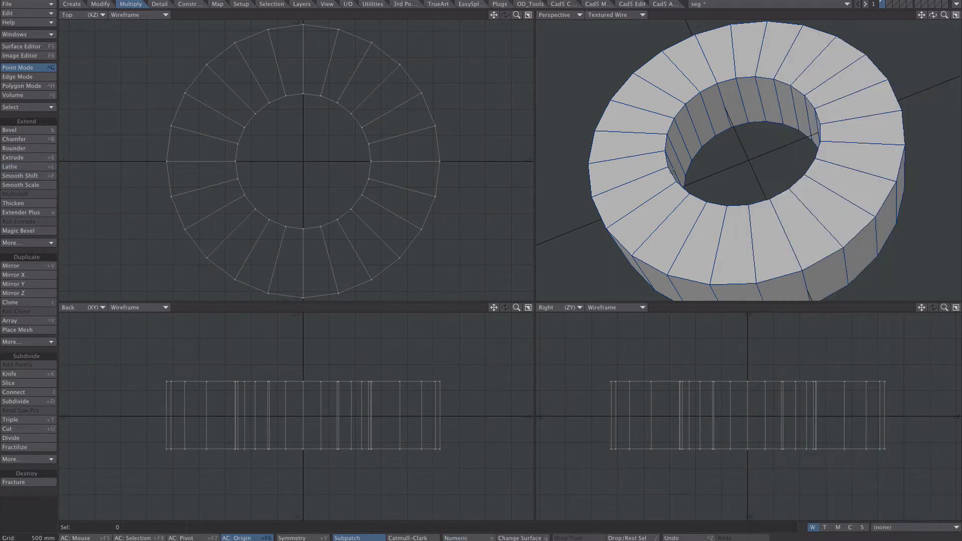
{"action": "key", "text": "a"}
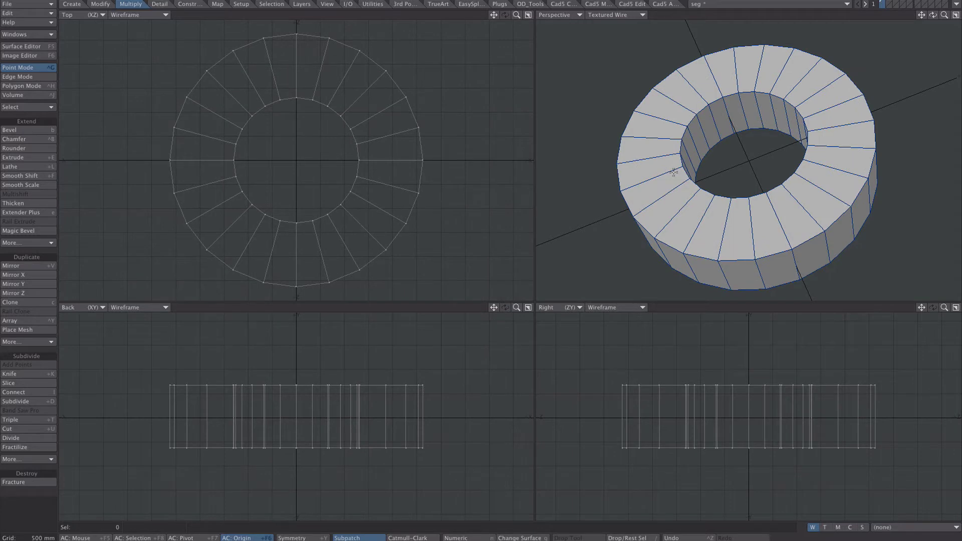
{"action": "left_click_drag", "start_coordinate": [756, 146], "coordinate": [775, 205], "text": "alt"}
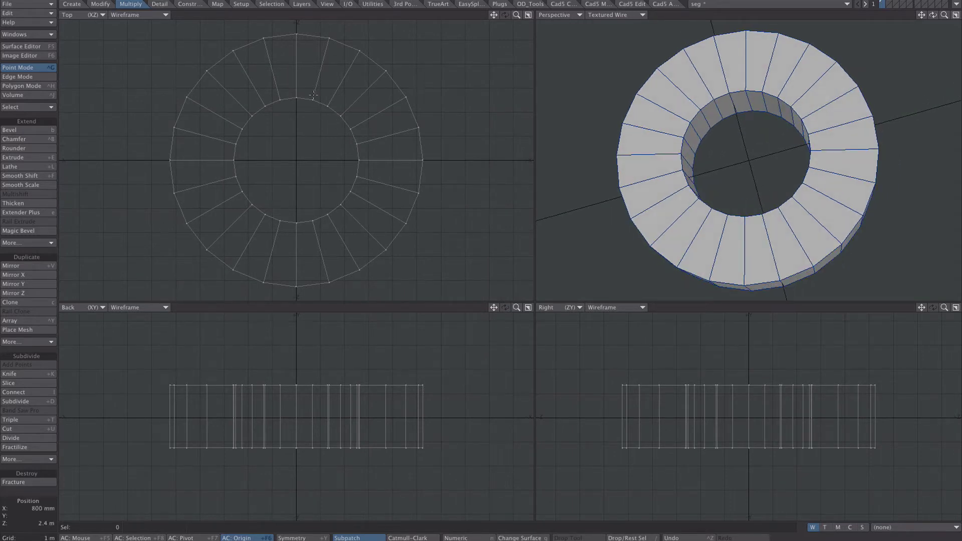
- Trim the ring to three adjacent segments by inverting the selection and deleting the rest
{"action": "key", "text": "space"}
{"action": "key", "text": "space"}
{"action": "mouse_move", "coordinate": [307, 90]}
{"action": "left_mouse_down"}
{"action": "mouse_move", "coordinate": [311, 99]}
{"action": "mouse_move", "coordinate": [350, 37]}
{"action": "mouse_move", "coordinate": [329, 100]}
{"action": "mouse_move", "coordinate": [307, 97]}
{"action": "mouse_move", "coordinate": [369, 43]}
{"action": "mouse_move", "coordinate": [344, 52]}
{"action": "mouse_move", "coordinate": [317, 104]}
{"action": "left_mouse_up"}
{"action": "left_click", "coordinate": [281, 96]}
{"action": "key", "text": "quotedbl"}
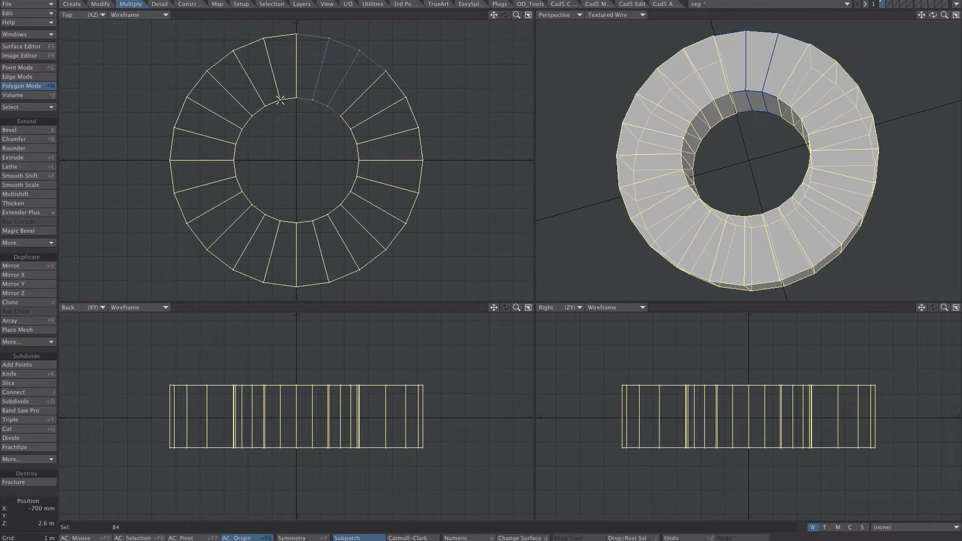
{"action": "key", "text": "Delete"}
{"action": "key", "text": "a"}
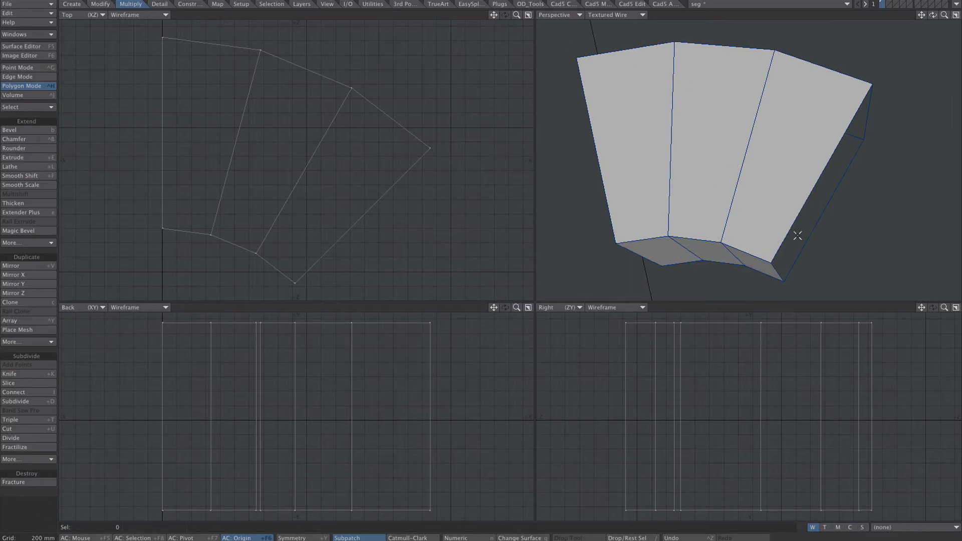
{"action": "left_click_drag", "start_coordinate": [801, 243], "coordinate": [796, 195], "text": "alt"}
- Cap the first open end of the wedge with a four-point polygon
{"action": "key", "text": "ctrl+g"}
{"action": "left_click", "coordinate": [759, 200]}
{"action": "left_click", "coordinate": [847, 41]}
{"action": "left_click", "coordinate": [874, 154]}
{"action": "left_click", "coordinate": [805, 296]}
{"action": "key", "text": "p"}
{"action": "key", "text": "slash"}
- Cap the wedge's other open end with a polygon from its grown point selection
{"action": "left_click_drag", "start_coordinate": [697, 130], "coordinate": [801, 117], "text": "alt"}
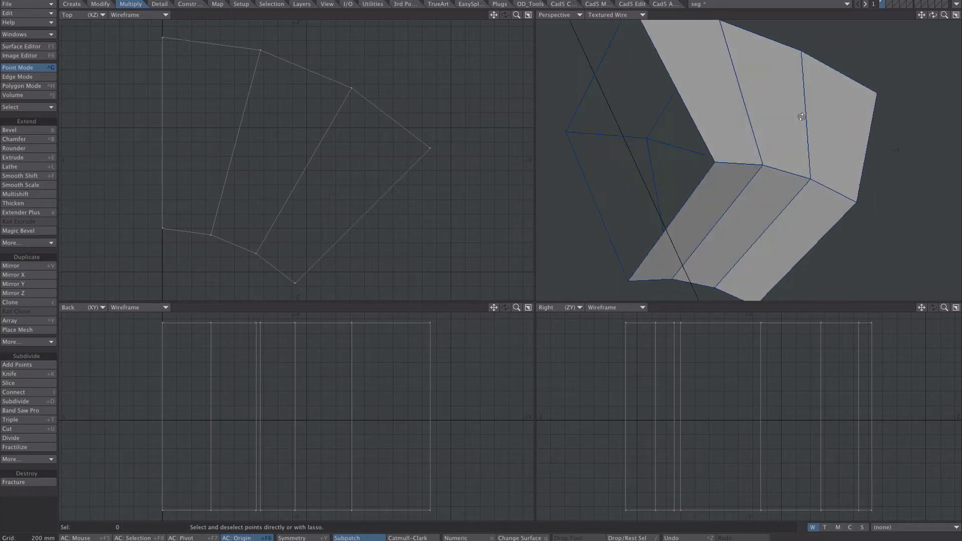
{"action": "left_click", "coordinate": [716, 161]}
{"action": "key", "text": "ctrl+l"}
{"action": "key", "text": "p"}
{"action": "key", "text": "slash"}
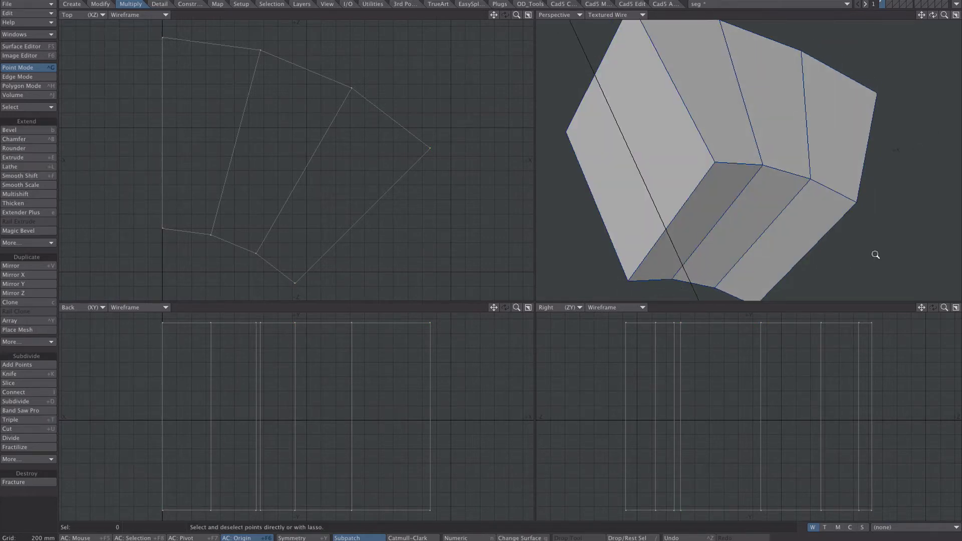
{"action": "scroll", "coordinate": [798, 133], "scroll_direction": "down", "scroll_amount": 3}
{"action": "left_click_drag", "start_coordinate": [788, 173], "coordinate": [721, 177], "text": "alt"}
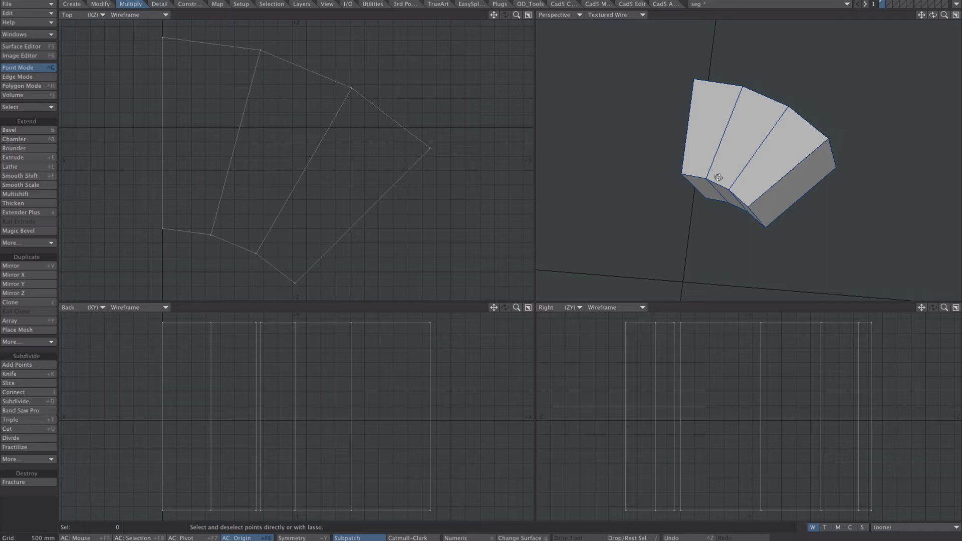
- Move the wedge into Layout and create a Clone Instance of seg
{"action": "key", "text": "F12"}
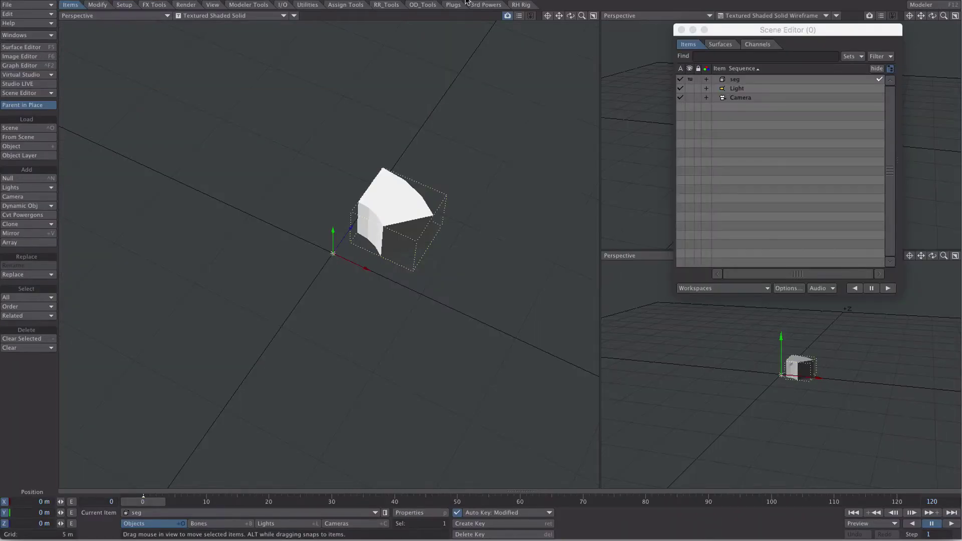
{"action": "left_click", "coordinate": [747, 83]}
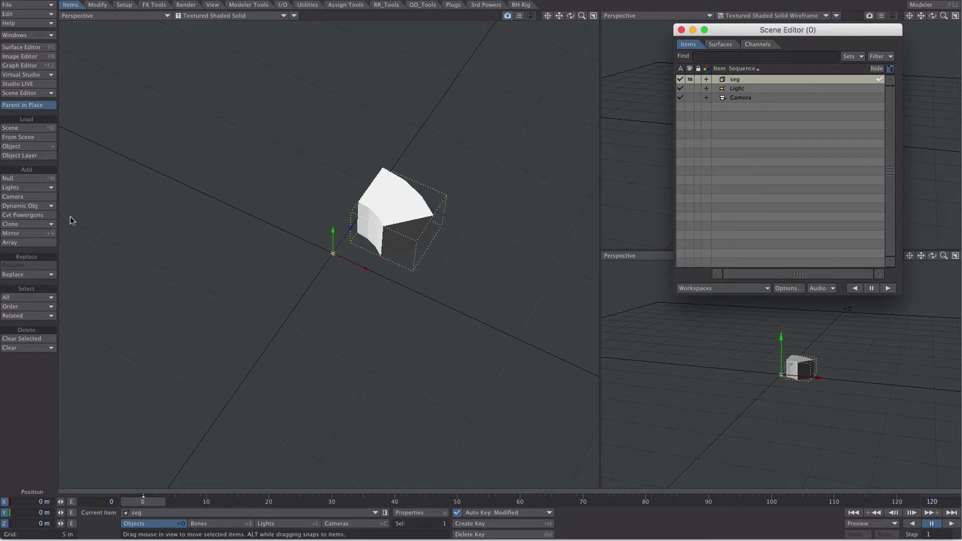
{"action": "left_click", "coordinate": [30, 224]}
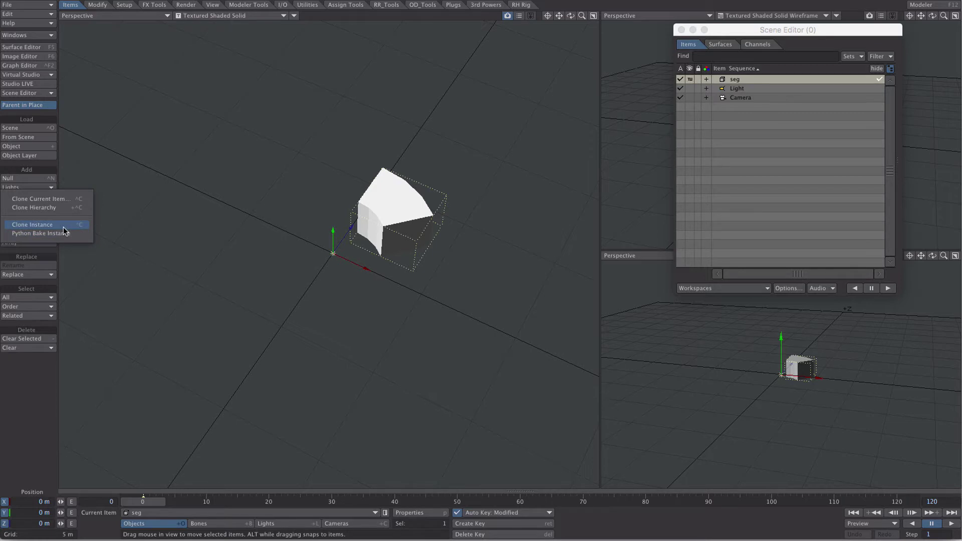
{"action": "left_click", "coordinate": [32, 225]}
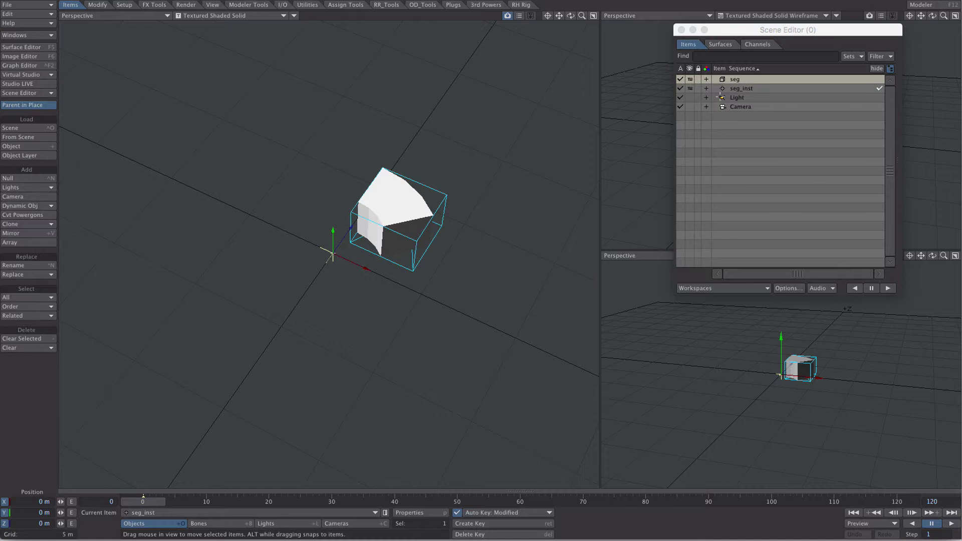
- Hide and deactivate the original seg object, then select seg_inst
{"action": "left_click", "coordinate": [690, 80]}
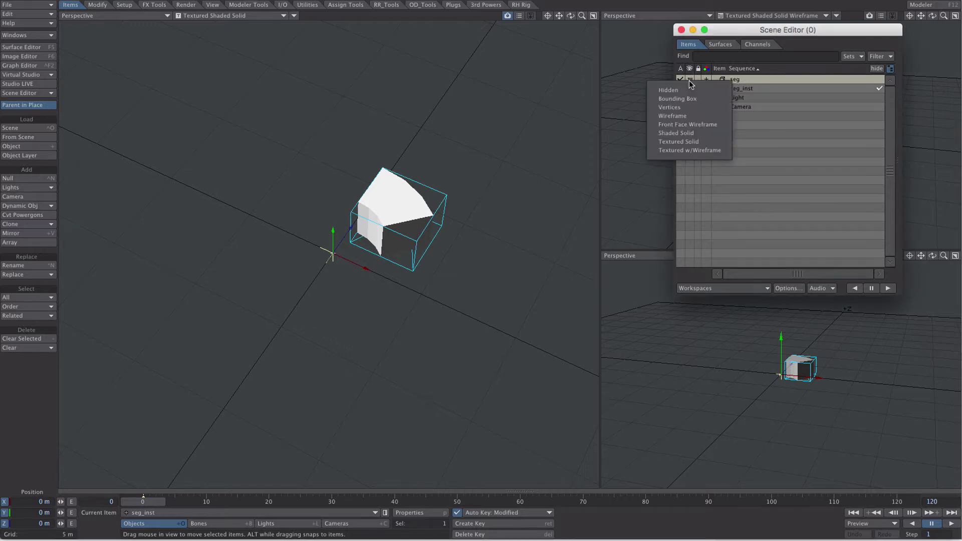
{"action": "left_click", "coordinate": [688, 89]}
{"action": "left_click", "coordinate": [680, 80]}
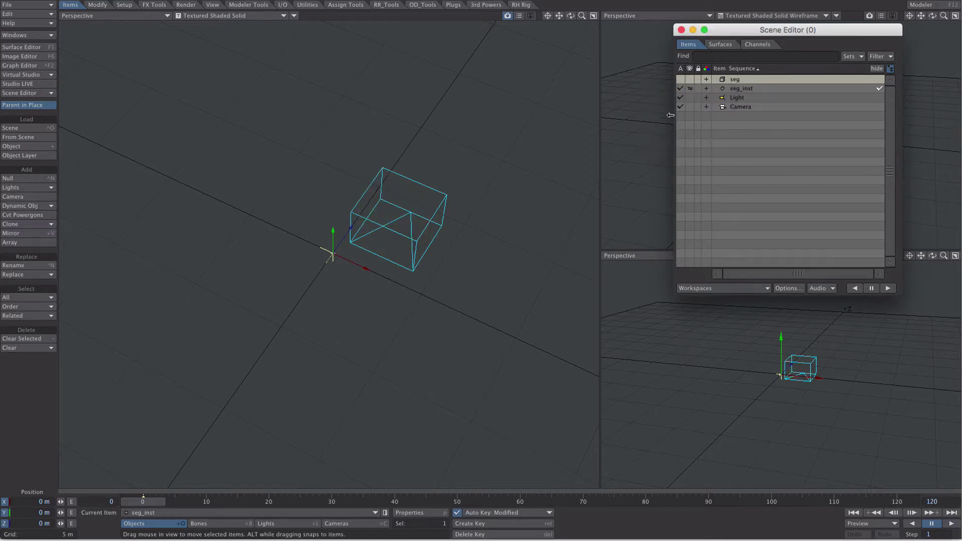
{"action": "left_click", "coordinate": [741, 90]}
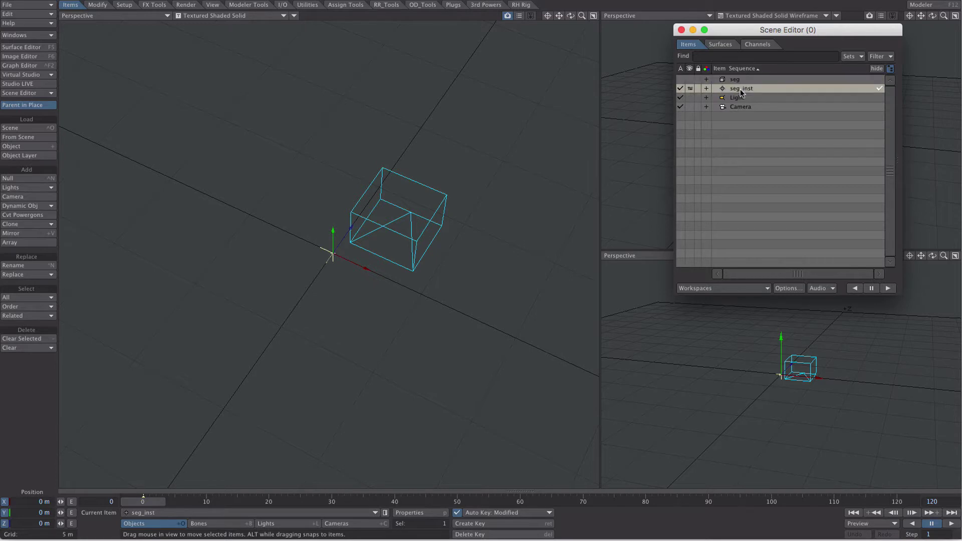
{"action": "double_click", "coordinate": [741, 89]}
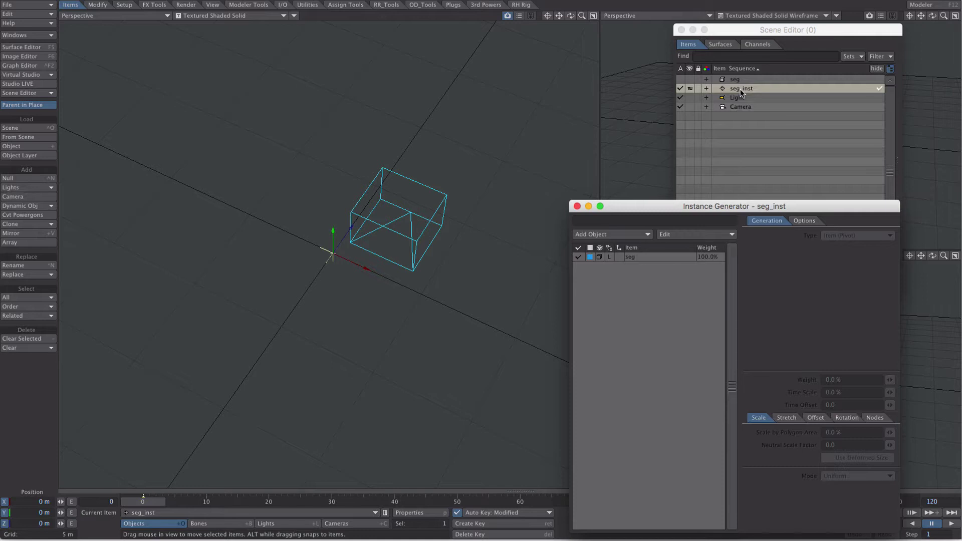
- Instance seg as a radial array around the Y axis, displayed as textured shaded solids
{"action": "left_click", "coordinate": [655, 257]}
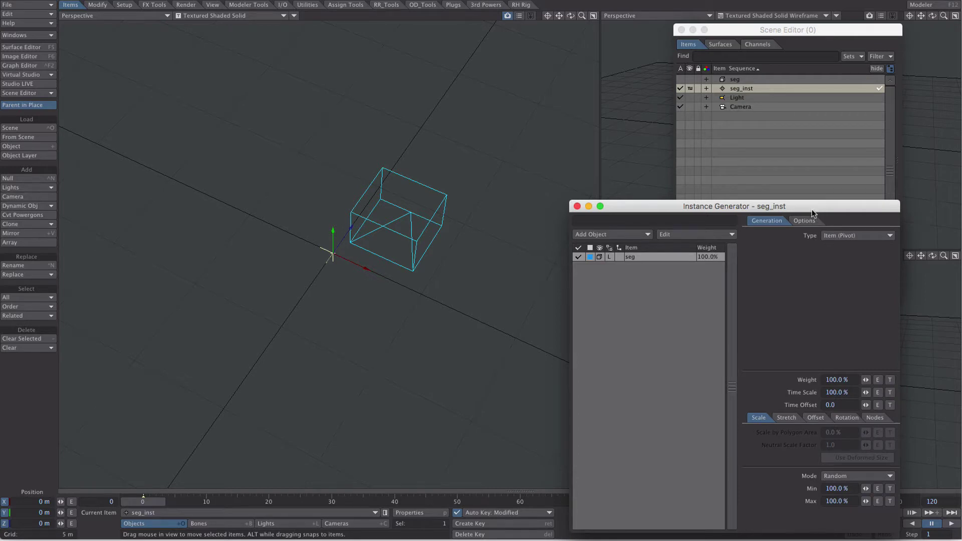
{"action": "left_click_drag", "start_coordinate": [817, 210], "coordinate": [783, 133]}
{"action": "left_click", "coordinate": [820, 158]}
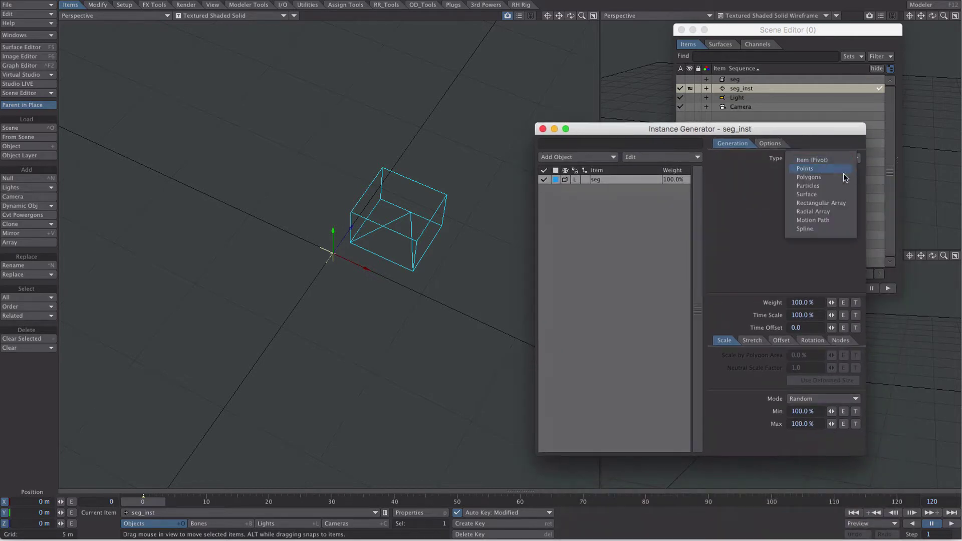
{"action": "left_click", "coordinate": [815, 212]}
{"action": "left_click", "coordinate": [820, 185]}
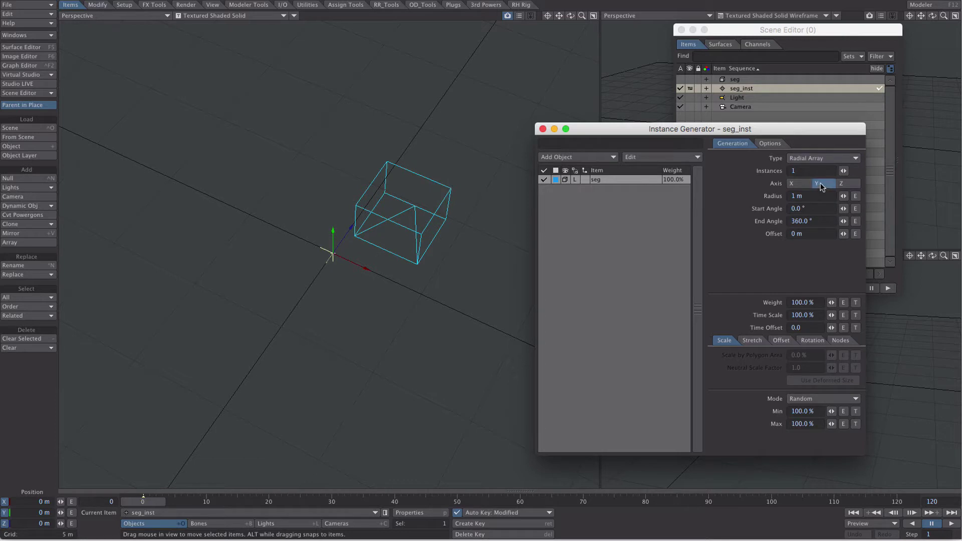
{"action": "left_click", "coordinate": [566, 181]}
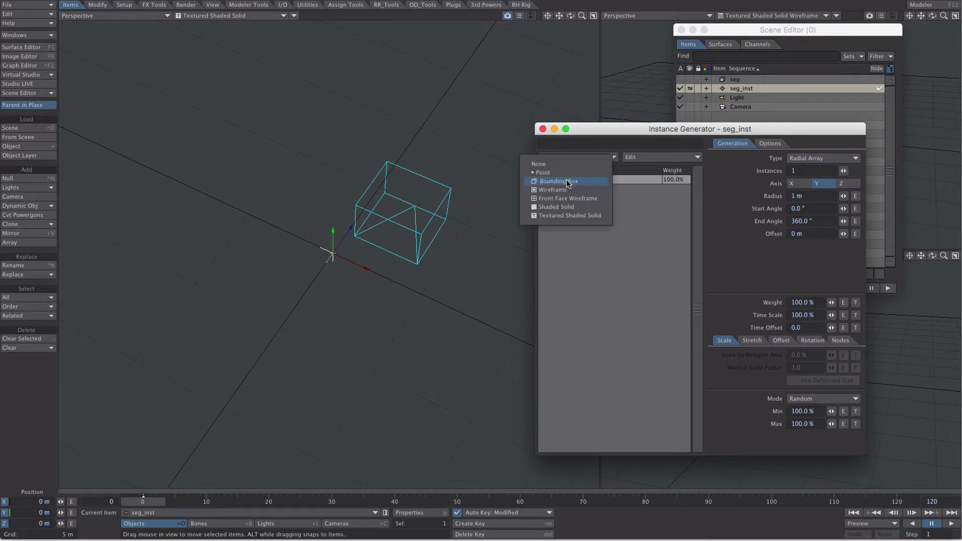
{"action": "left_click", "coordinate": [580, 215]}
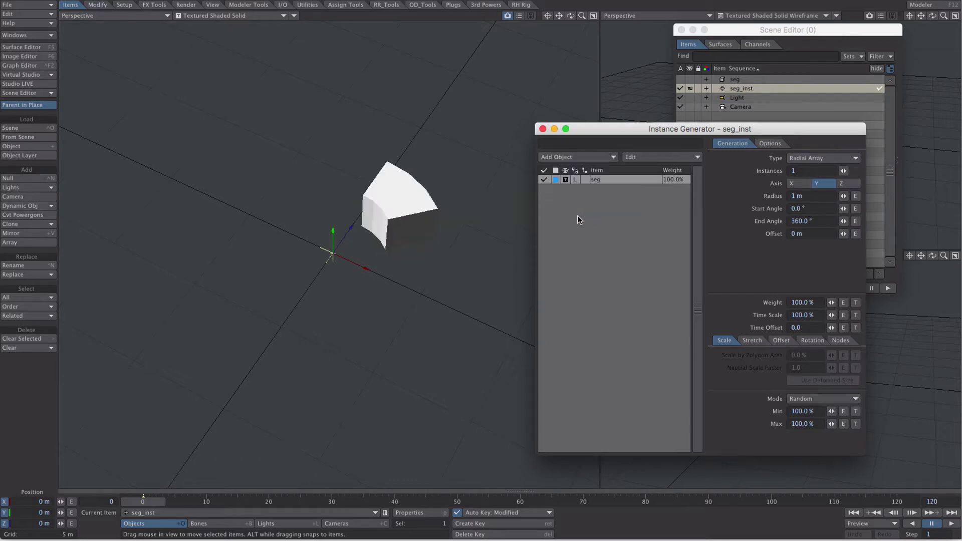
- Align the instances to the rim, adjust the instance count, and set the radius to 0 m
{"action": "left_click", "coordinate": [810, 340]}
{"action": "left_click", "coordinate": [802, 356]}
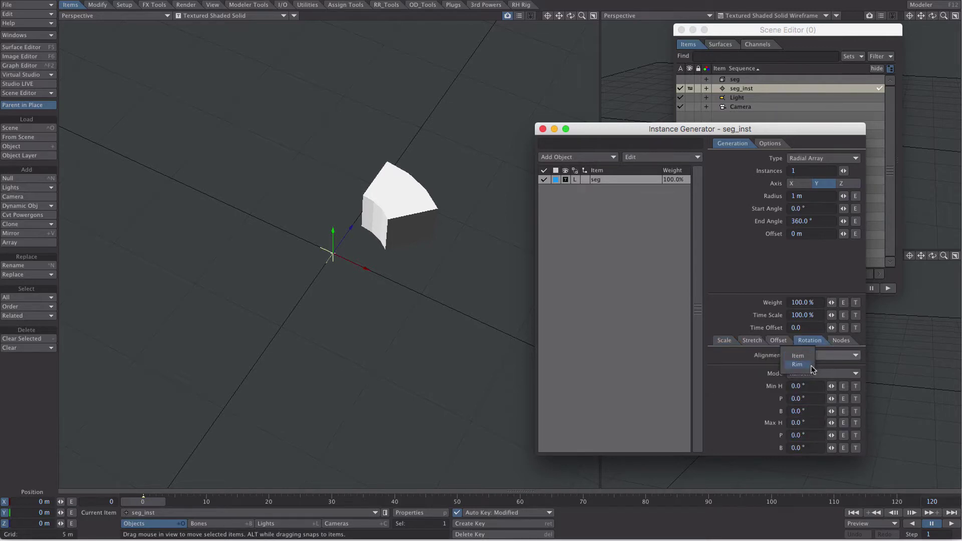
{"action": "left_click", "coordinate": [809, 365]}
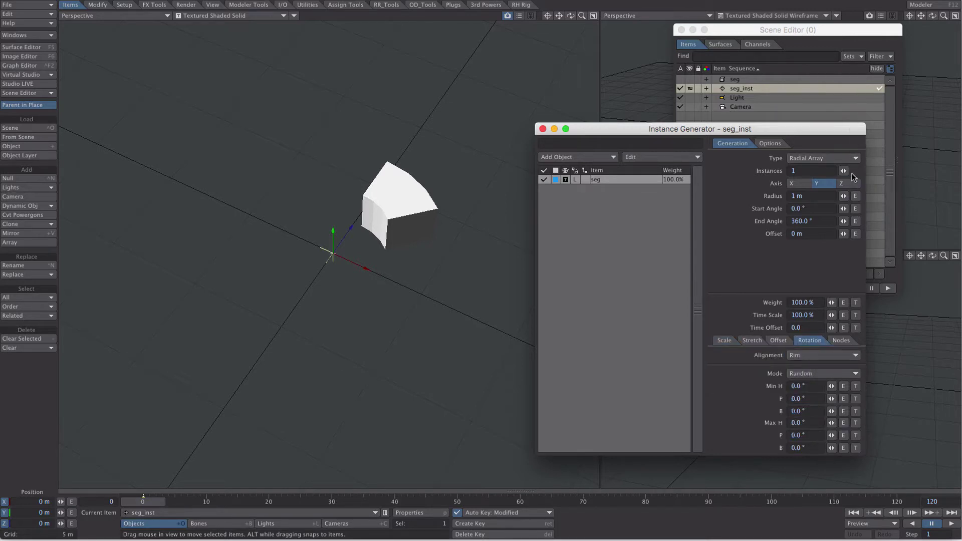
{"action": "left_click_drag", "start_coordinate": [843, 171], "coordinate": [852, 171]}
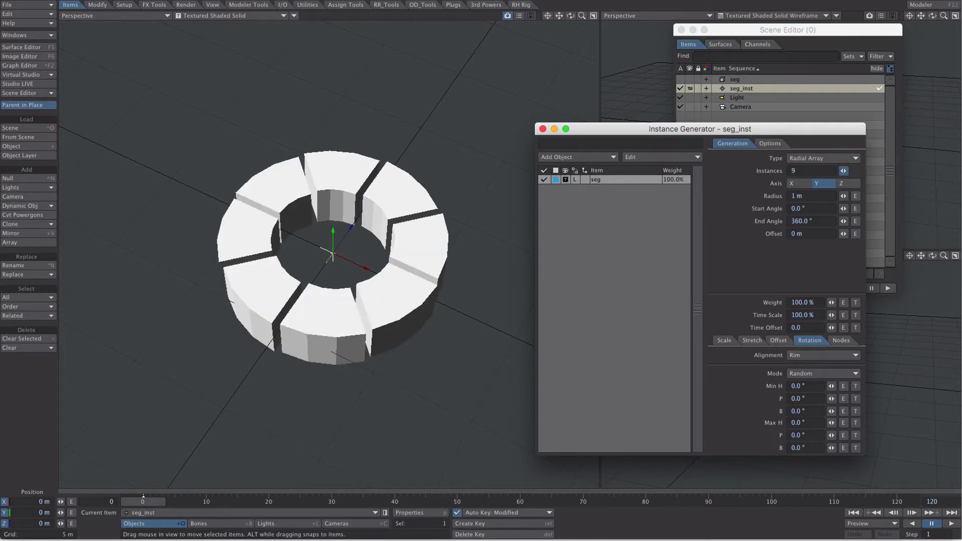
{"action": "left_click_drag", "start_coordinate": [844, 170], "coordinate": [848, 170]}
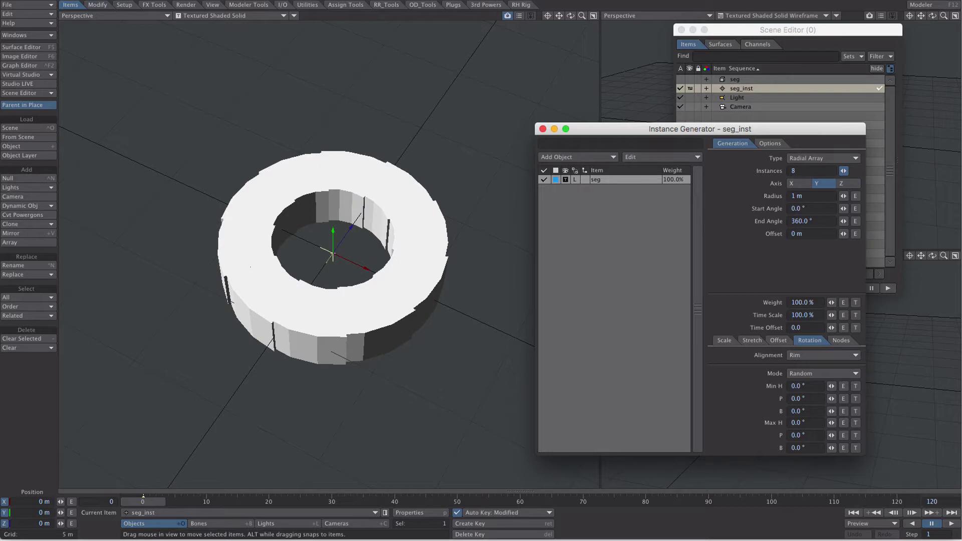
{"action": "left_click", "coordinate": [812, 196]}
{"action": "type", "text": "0"}
{"action": "key", "text": "Tab"}
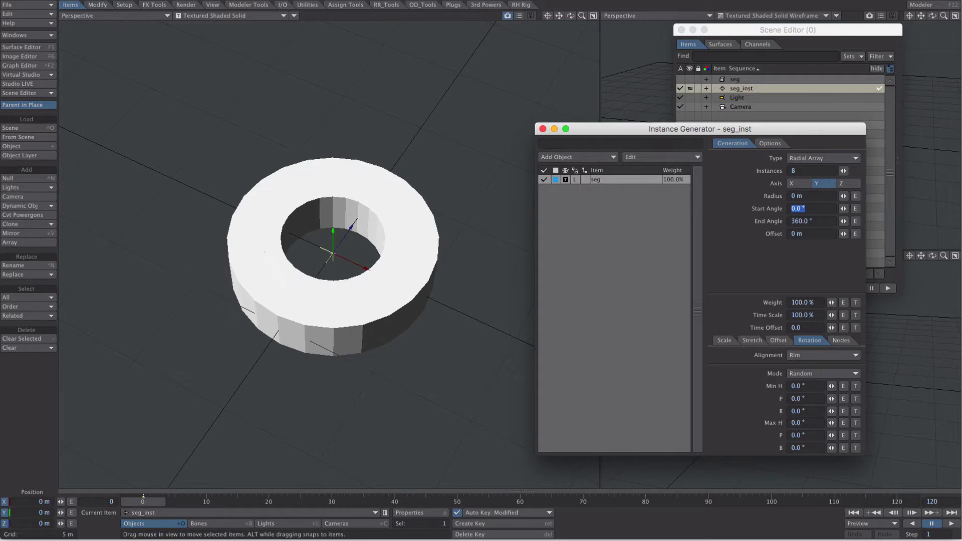
{"action": "key", "text": "Return"}
- Preview partial arcs with End Angle at about 149°, 46° and 73.5°
{"action": "mouse_move", "coordinate": [844, 221]}
{"action": "left_mouse_down"}
{"action": "mouse_move", "coordinate": [787, 221]}
{"action": "mouse_move", "coordinate": [844, 221]}
{"action": "left_mouse_up"}
{"action": "left_click_drag", "start_coordinate": [439, 259], "coordinate": [241, 208], "text": "ctrl+alt"}
{"action": "left_click_drag", "start_coordinate": [464, 240], "coordinate": [462, 219], "text": "alt+shift"}
{"action": "left_click_drag", "start_coordinate": [331, 244], "coordinate": [413, 290], "text": "alt"}
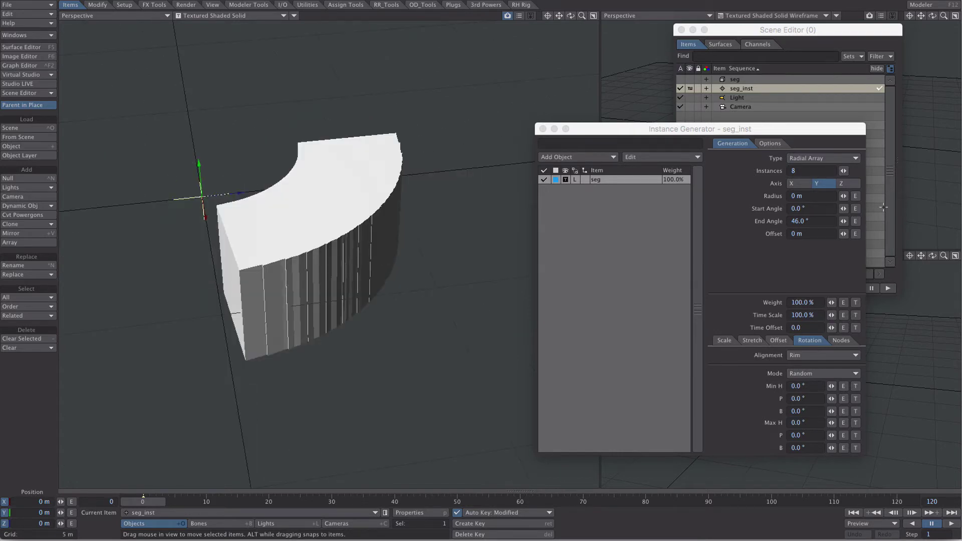
{"action": "left_click_drag", "start_coordinate": [843, 221], "coordinate": [870, 221]}
{"action": "left_click_drag", "start_coordinate": [368, 256], "coordinate": [446, 263], "text": "alt"}
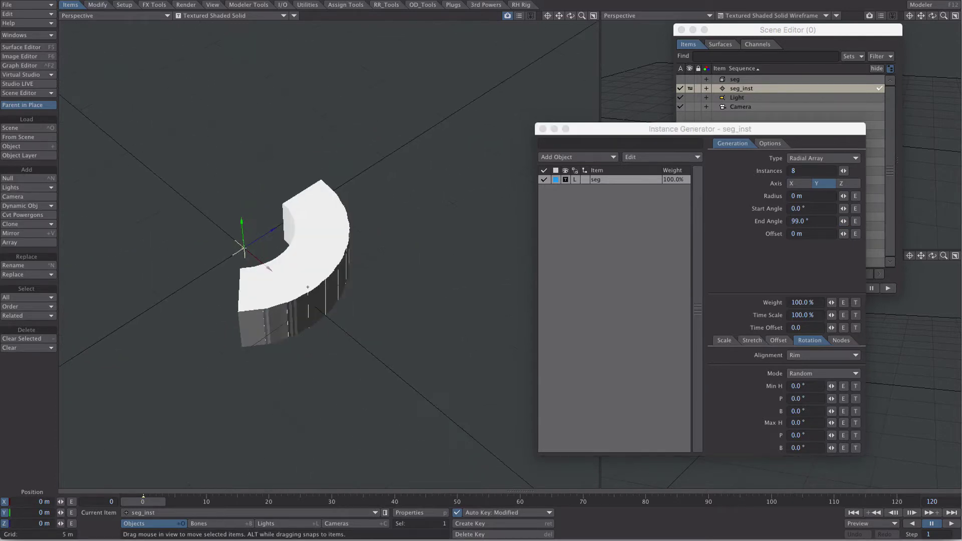
- Set the End Angle to 360° for a full ring and open seg_inst's Object Properties
{"action": "left_click", "coordinate": [812, 221]}
{"action": "type", "text": "360"}
{"action": "key", "text": "Tab"}
{"action": "key", "text": "Return"}
{"action": "left_click", "coordinate": [503, 106]}
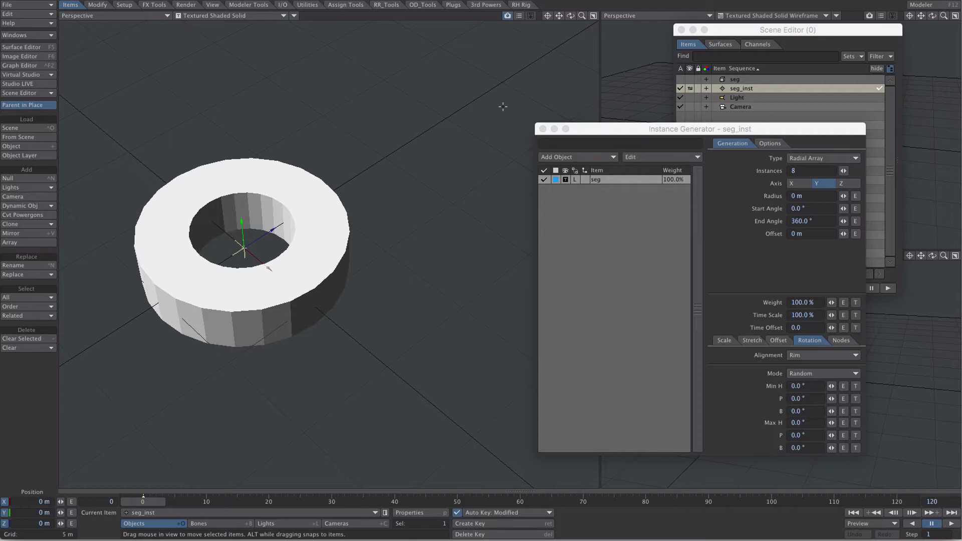
{"action": "key", "text": "p"}
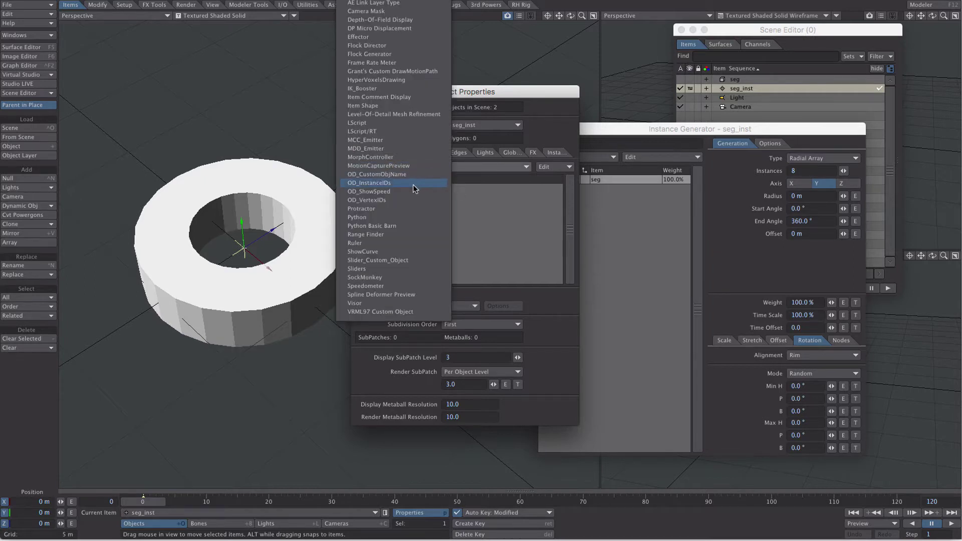
- Add the OD_InstanceIDs custom object to seg_inst and close Object Properties
{"action": "left_click", "coordinate": [413, 184]}
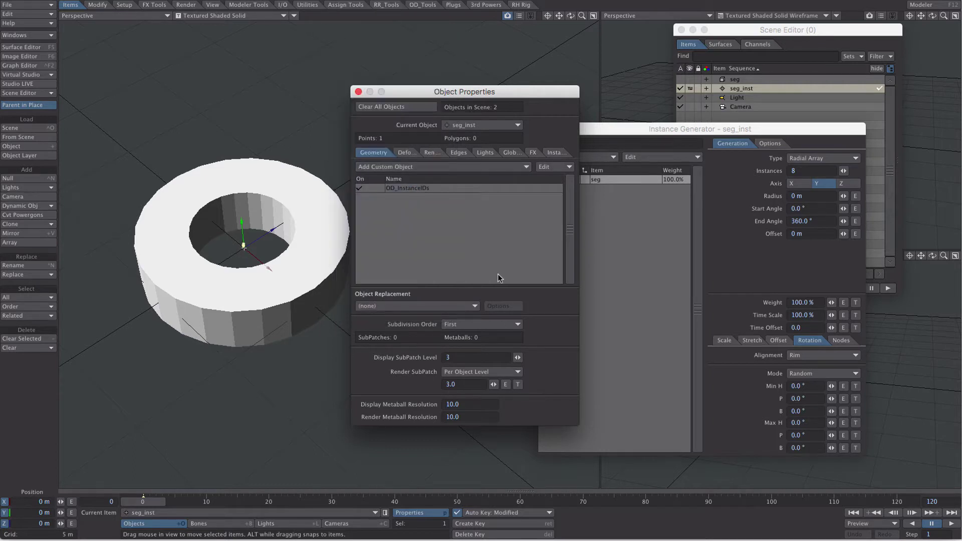
{"action": "left_click", "coordinate": [359, 91]}
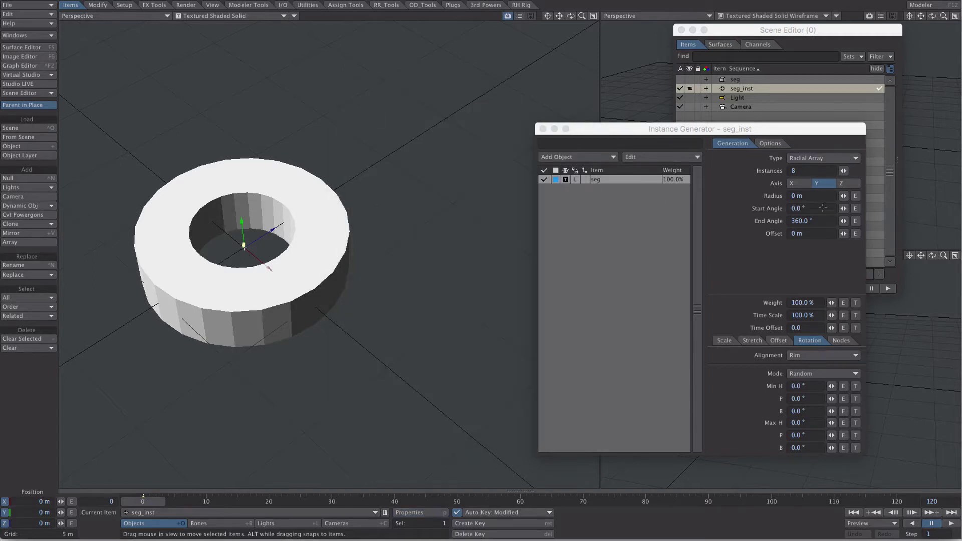
- Set the array radius to 1 m, then 2 m, and recentre the view on the ring
{"action": "left_click", "coordinate": [802, 196]}
{"action": "type", "text": "1"}
{"action": "key", "text": "Tab"}
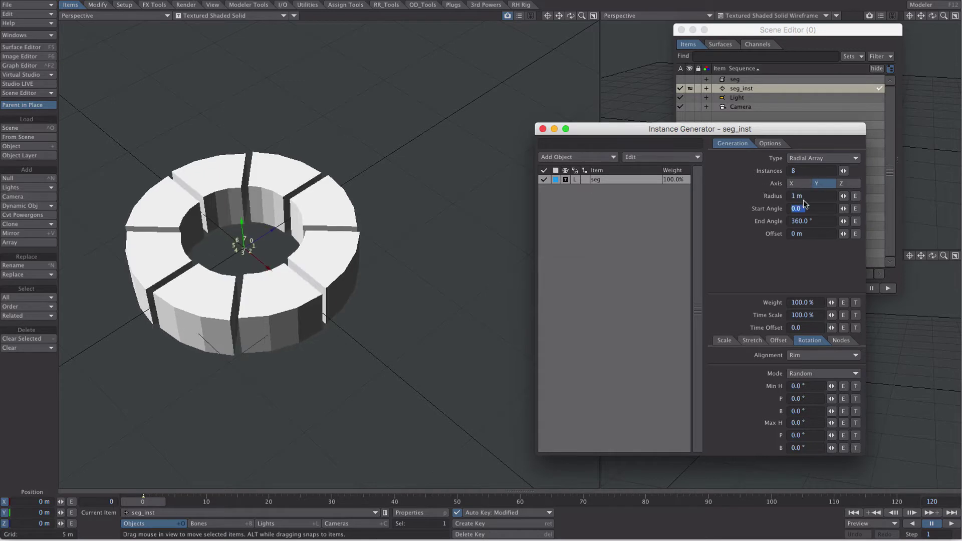
{"action": "left_click", "coordinate": [804, 196]}
{"action": "type", "text": "2"}
{"action": "key", "text": "Tab"}
{"action": "left_click", "coordinate": [328, 266]}
{"action": "scroll", "coordinate": [326, 262], "scroll_direction": "up", "scroll_amount": 2}
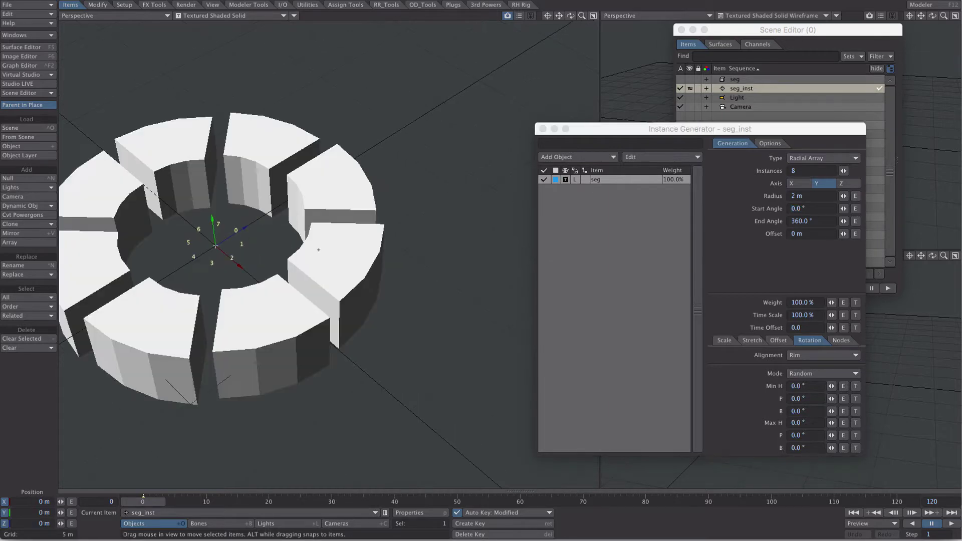
{"action": "left_click_drag", "start_coordinate": [203, 281], "coordinate": [288, 232], "text": "alt+shift"}
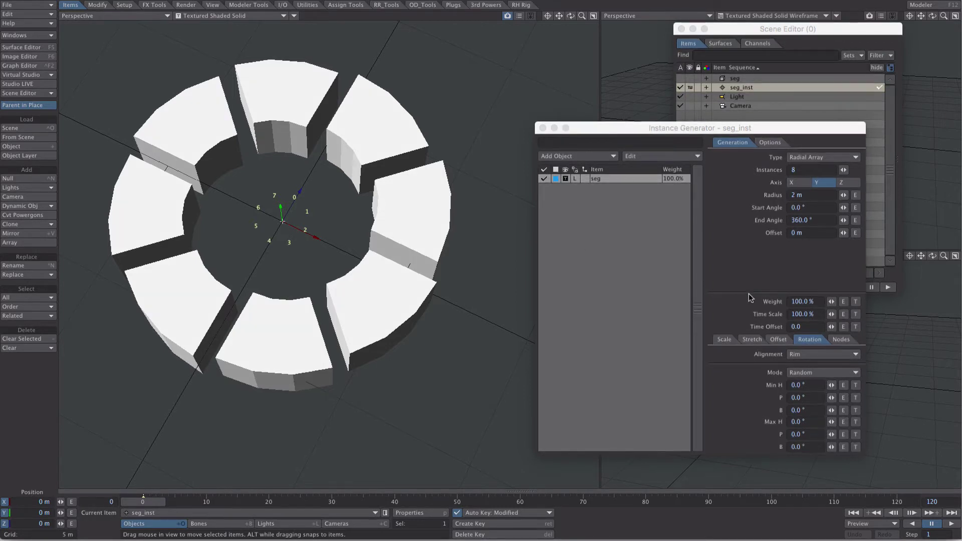
- Switch instance scaling to Uniform and open the Instance Generator's Node Editor
{"action": "left_click", "coordinate": [842, 340]}
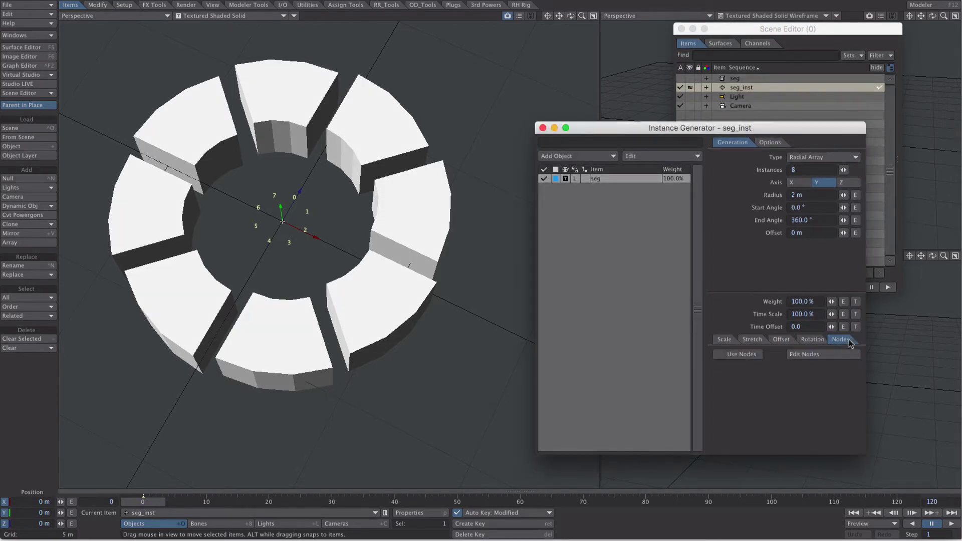
{"action": "left_click", "coordinate": [725, 341]}
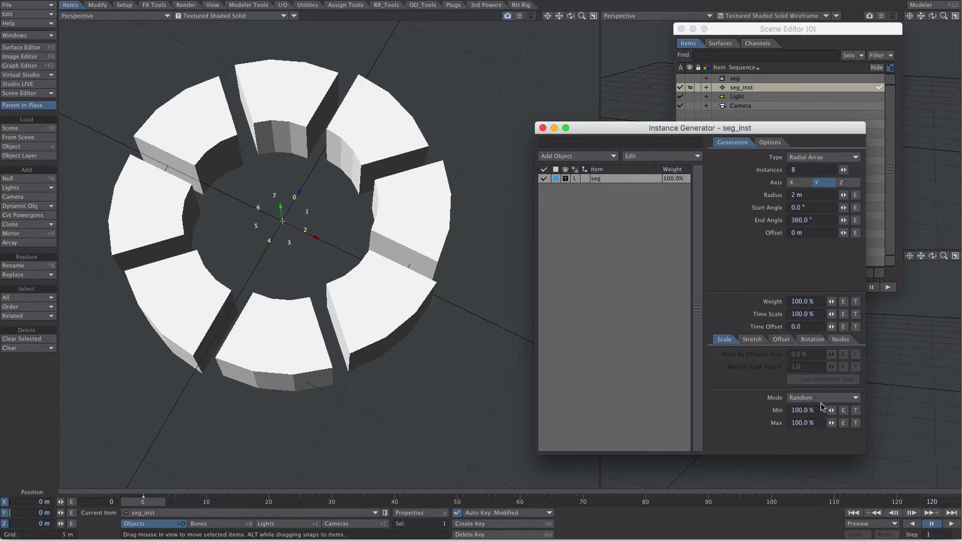
{"action": "left_click", "coordinate": [826, 389]}
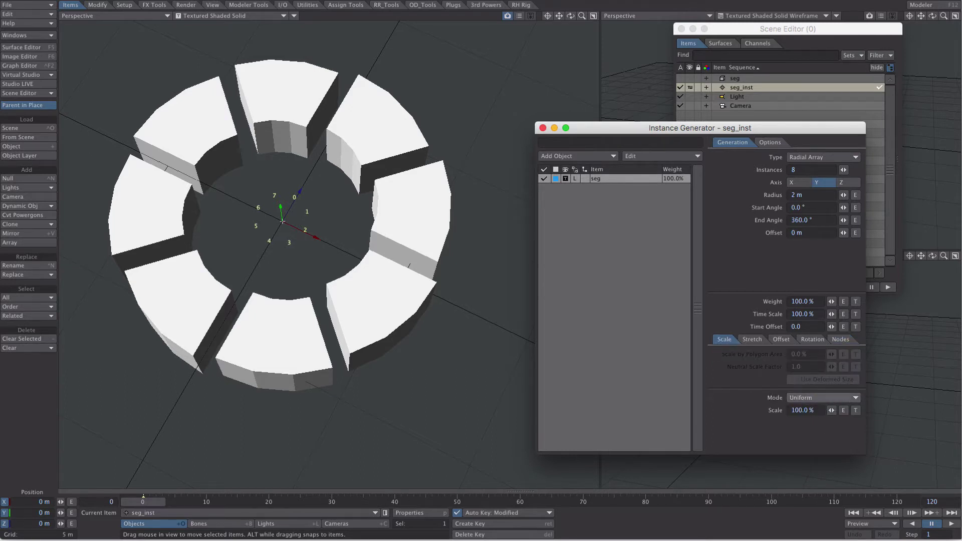
{"action": "left_click", "coordinate": [840, 339]}
{"action": "left_click", "coordinate": [817, 354]}
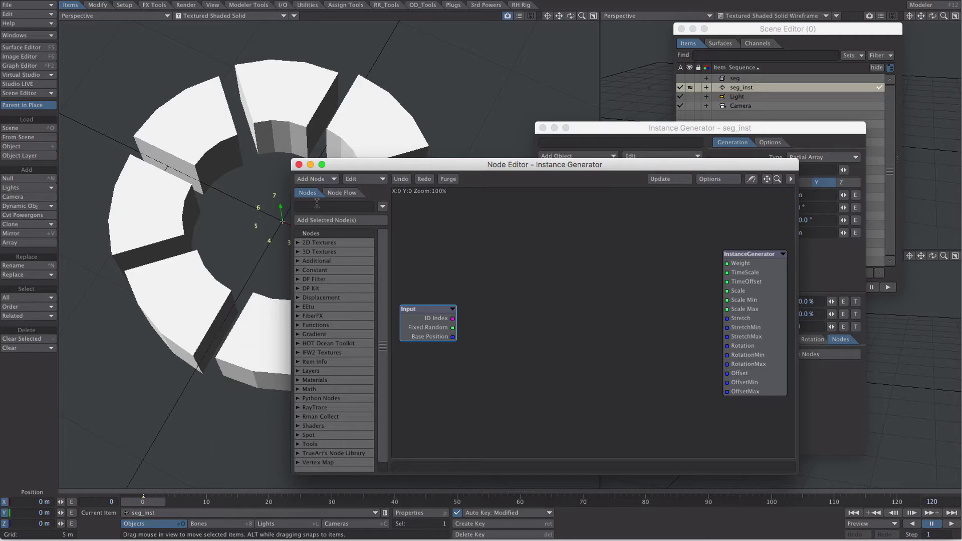
- Add a Scalar node and a Logic node to the instance graph via search
{"action": "type", "text": "scal"}
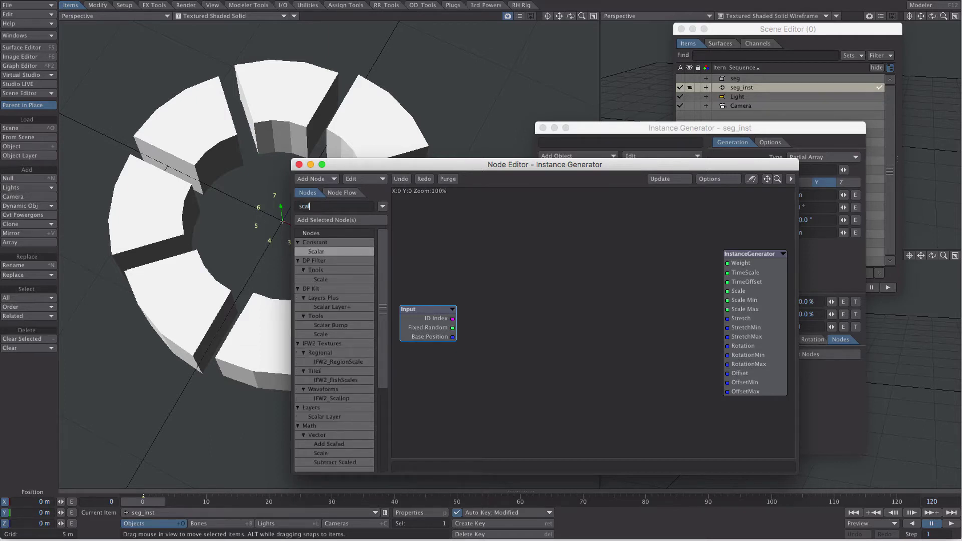
{"action": "double_click", "coordinate": [314, 253]}
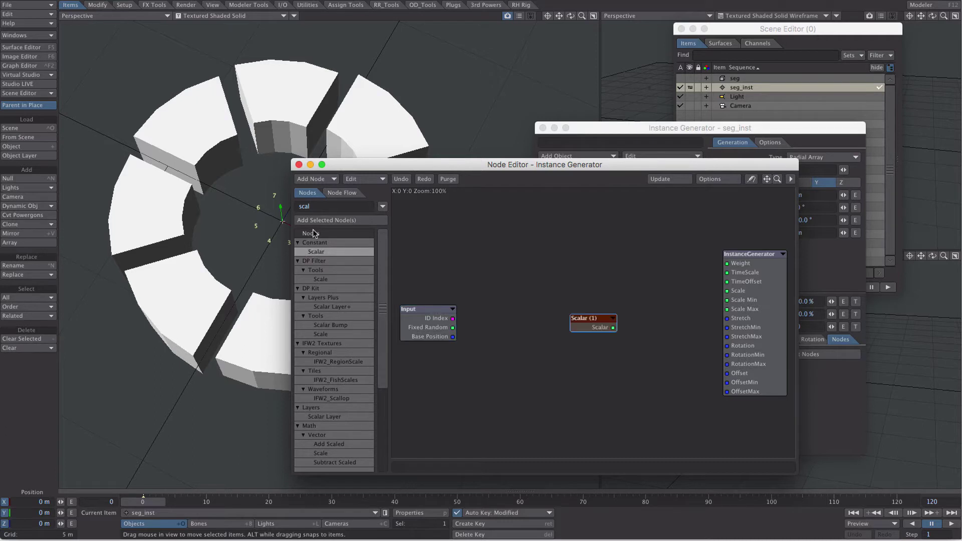
{"action": "double_click", "coordinate": [319, 207]}
{"action": "type", "text": "logi"}
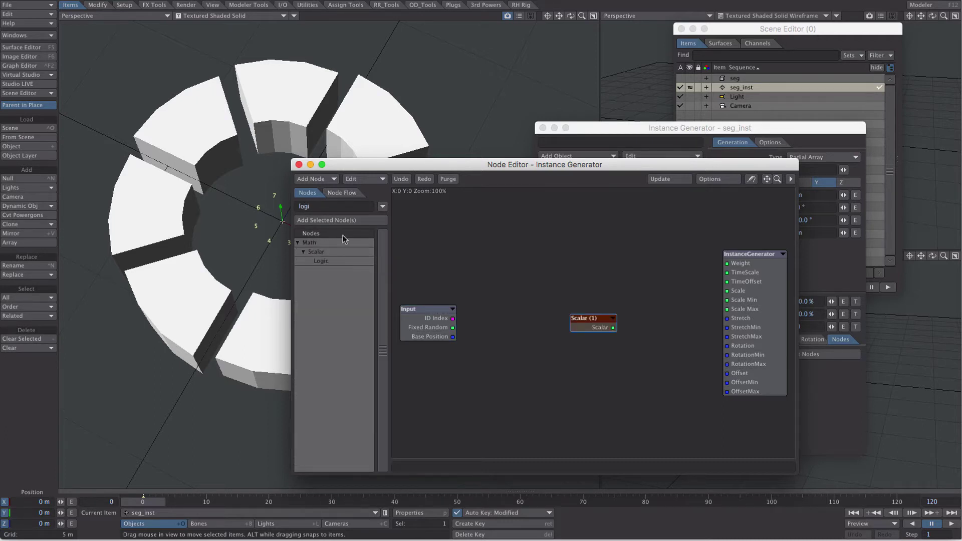
{"action": "double_click", "coordinate": [321, 261]}
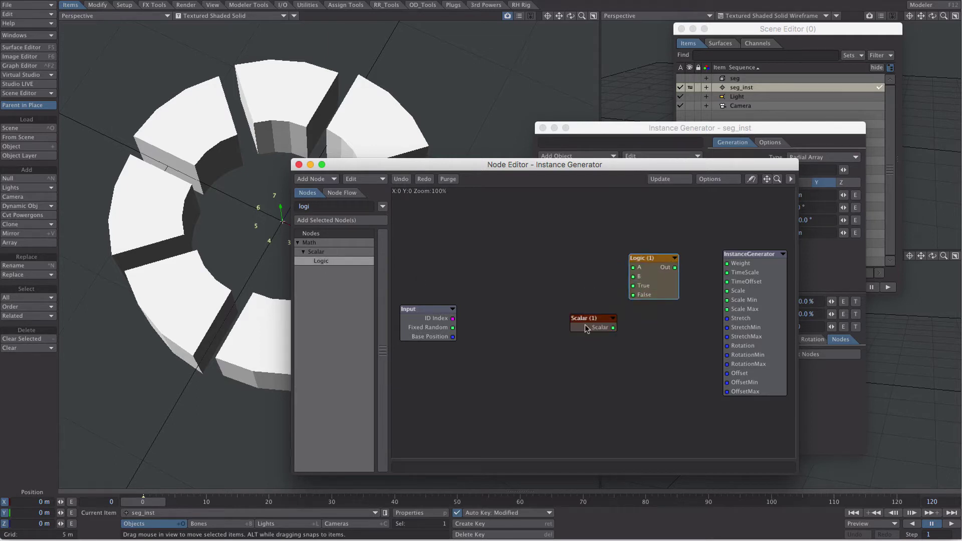
- Arrange the nodes and wire ID Index into Logic's A input, starting the Scalar link
{"action": "left_click_drag", "start_coordinate": [586, 329], "coordinate": [489, 401]}
{"action": "left_click_drag", "start_coordinate": [427, 321], "coordinate": [513, 255]}
{"action": "left_click_drag", "start_coordinate": [499, 402], "coordinate": [519, 300]}
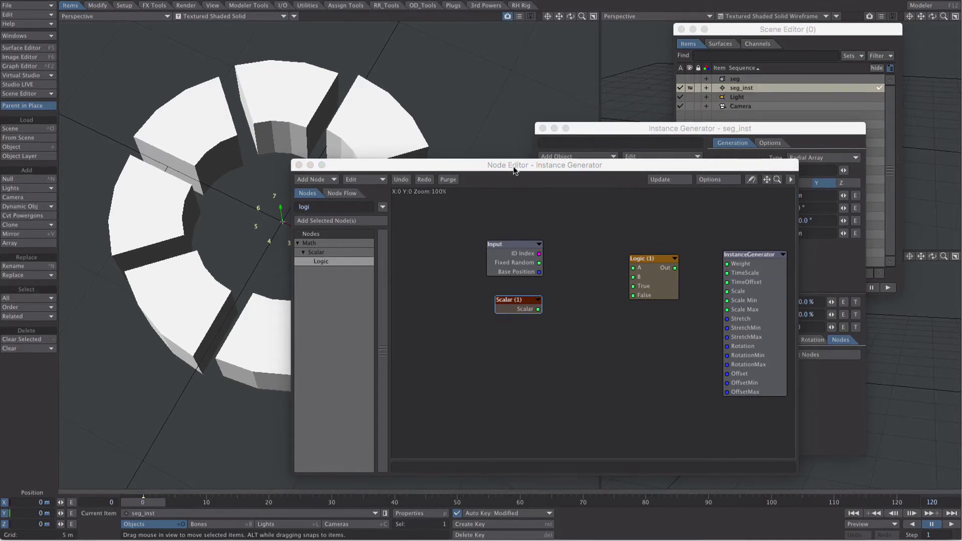
{"action": "left_click_drag", "start_coordinate": [514, 170], "coordinate": [621, 131]}
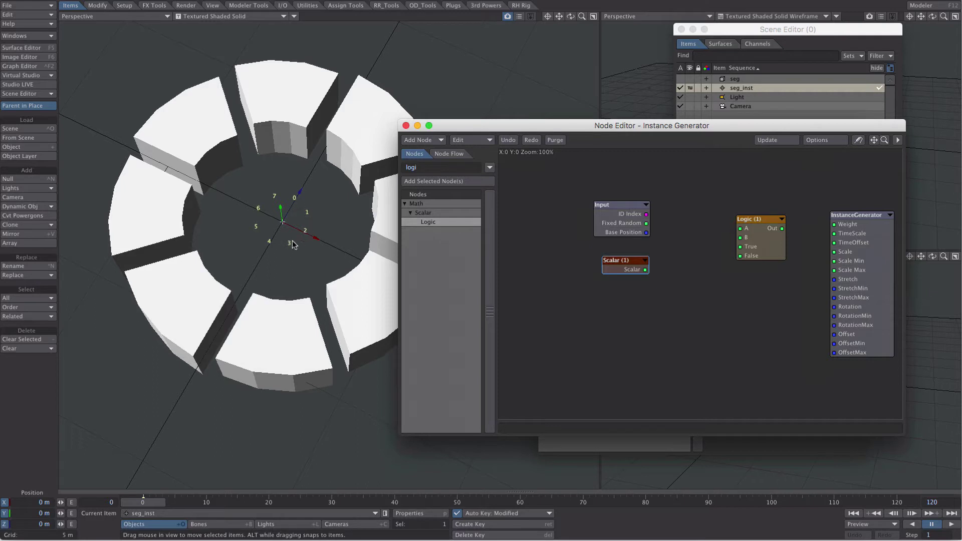
{"action": "left_click_drag", "start_coordinate": [646, 214], "coordinate": [756, 222]}
{"action": "left_click_drag", "start_coordinate": [645, 270], "coordinate": [741, 238]}
- Link Scalar to Logic's B and set the Logic operation to A Less Than B
{"action": "double_click", "coordinate": [738, 251]}
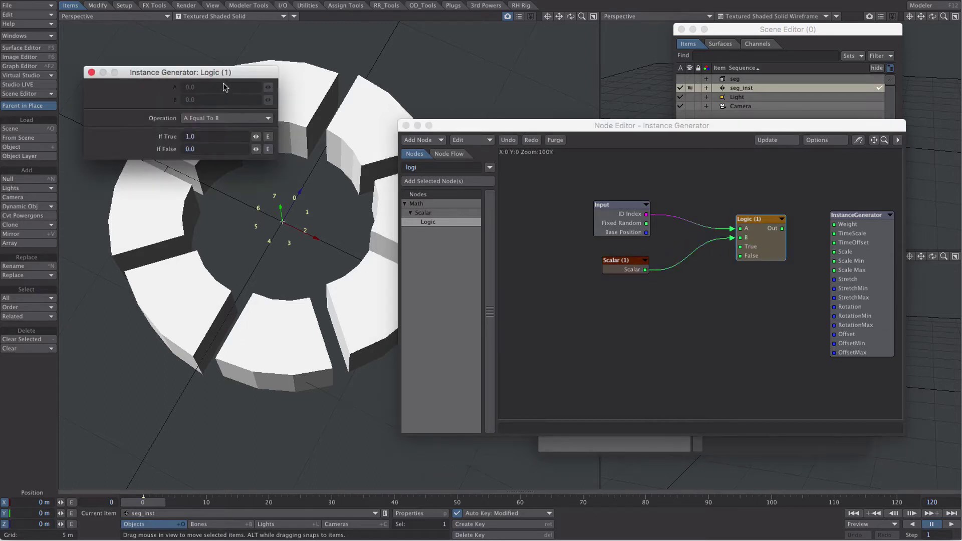
{"action": "left_click_drag", "start_coordinate": [222, 64], "coordinate": [277, 76]}
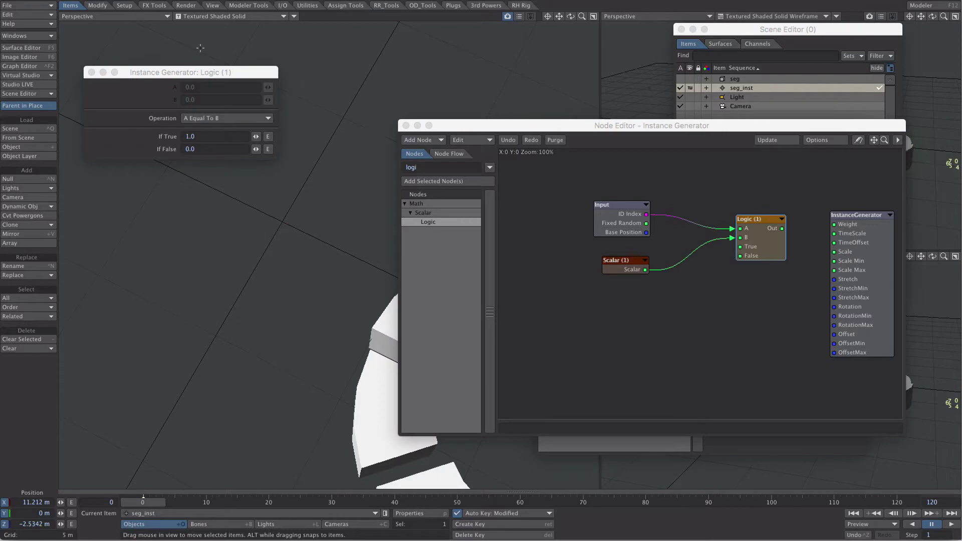
{"action": "key", "text": "ctrl+z"}
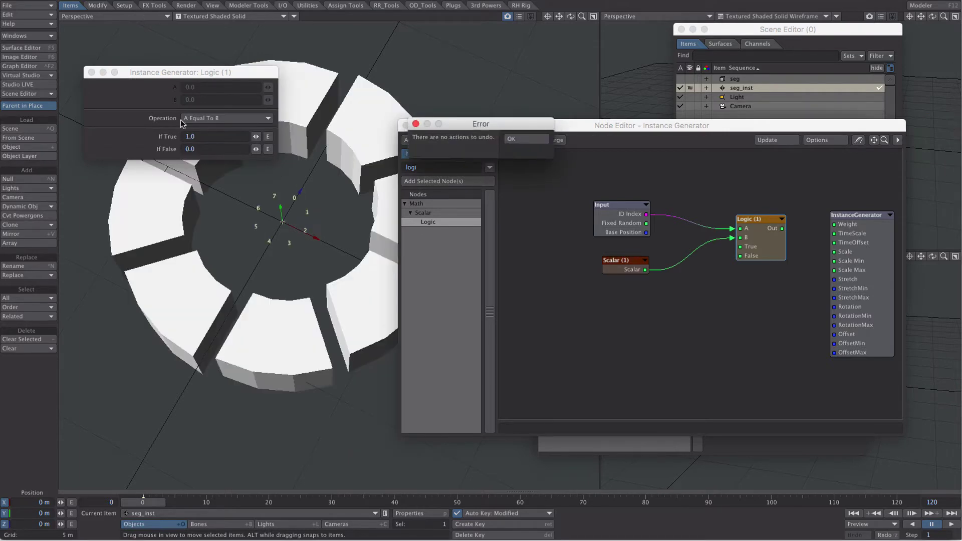
{"action": "left_click", "coordinate": [211, 119]}
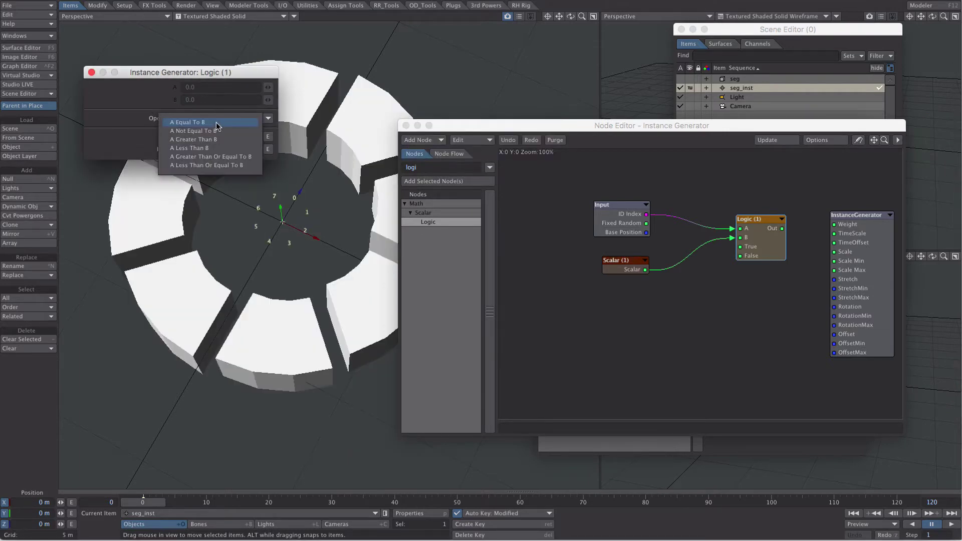
{"action": "left_click", "coordinate": [221, 150]}
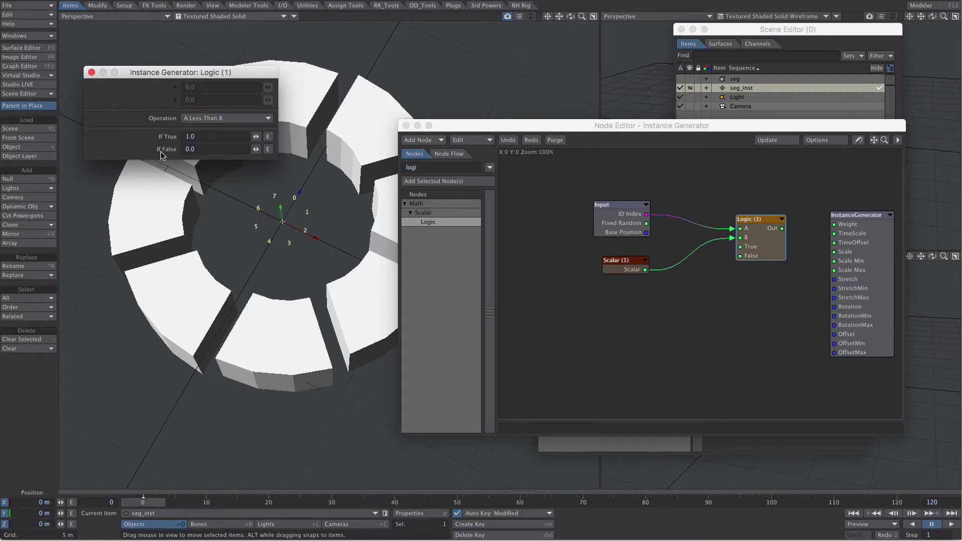
{"action": "left_click", "coordinate": [91, 73]}
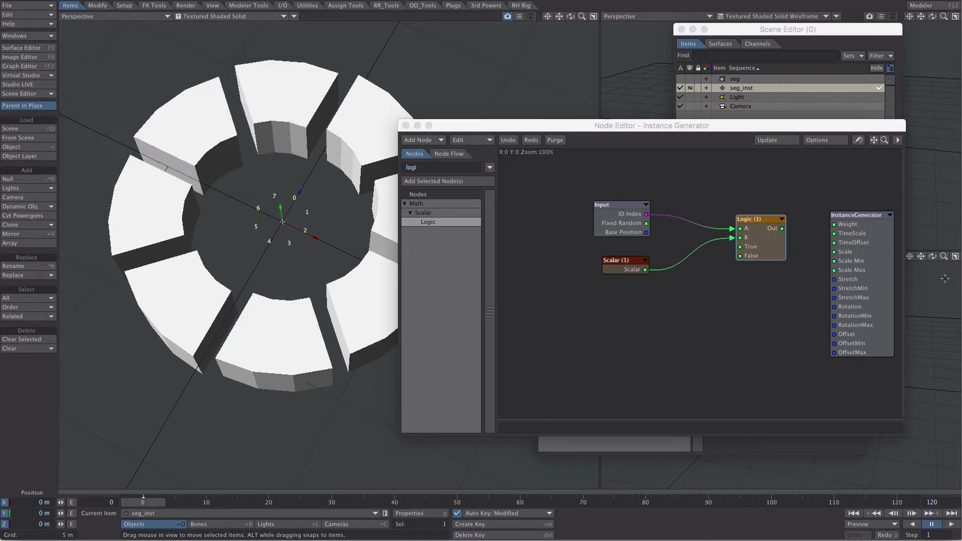
- Wire the Logic output into instance Scale and raise the Scalar node value to 3.1
{"action": "left_click_drag", "start_coordinate": [782, 229], "coordinate": [846, 253]}
{"action": "left_click_drag", "start_coordinate": [686, 127], "coordinate": [754, 115]}
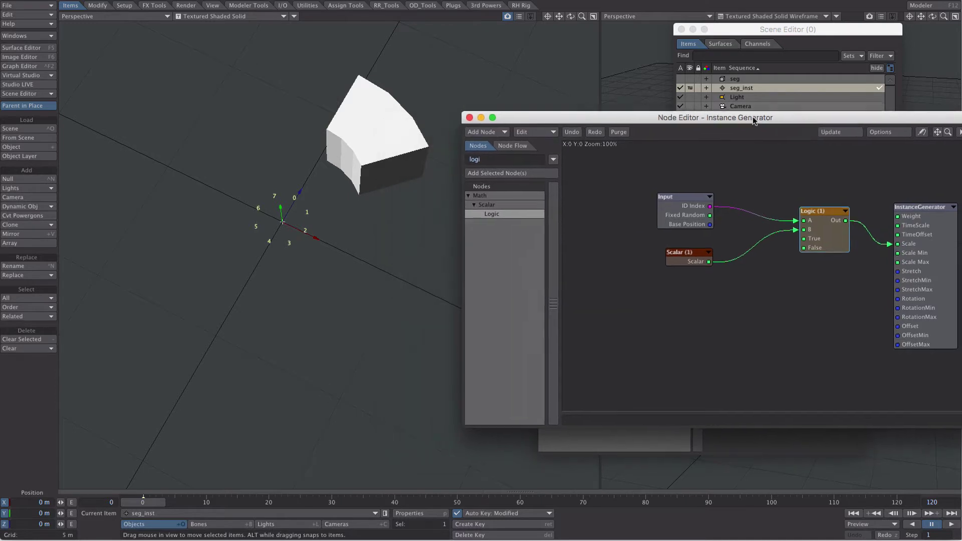
{"action": "double_click", "coordinate": [695, 259]}
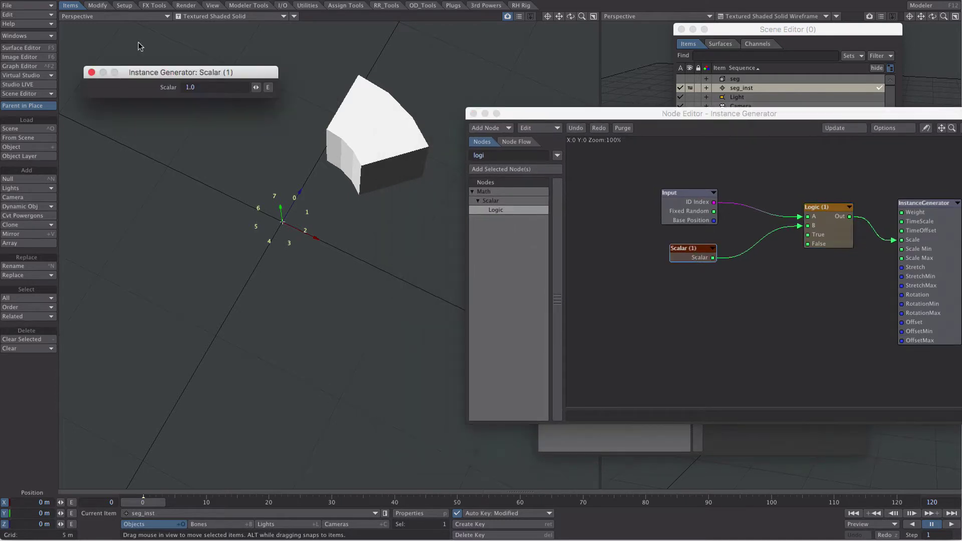
{"action": "left_click_drag", "start_coordinate": [176, 75], "coordinate": [444, 233]}
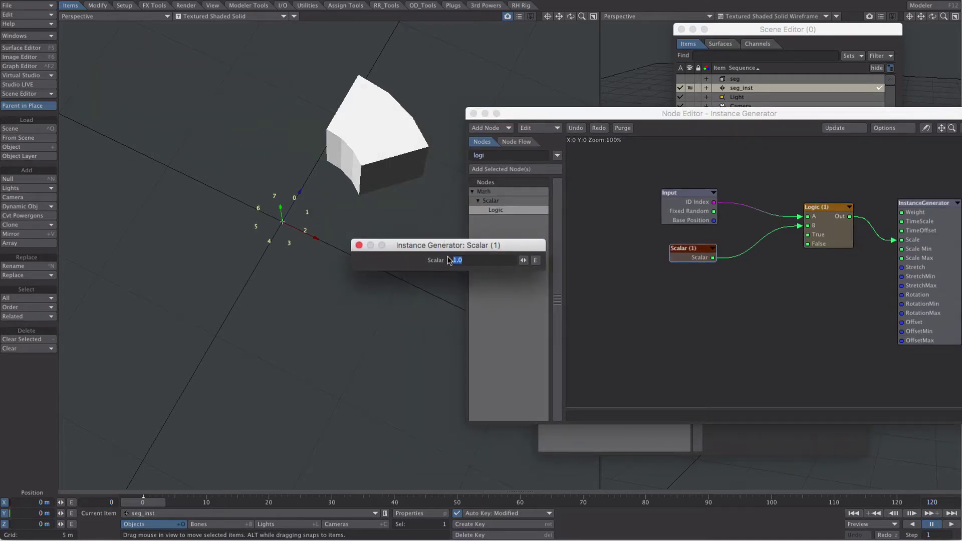
{"action": "type", "text": "0"}
{"action": "key", "text": "Return"}
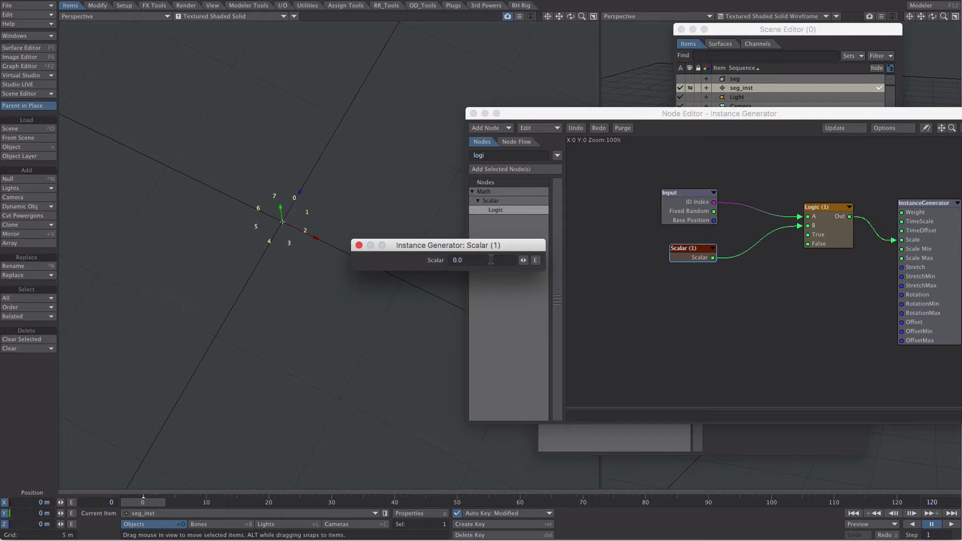
{"action": "left_click_drag", "start_coordinate": [491, 259], "coordinate": [423, 259]}
{"action": "type", "text": "1"}
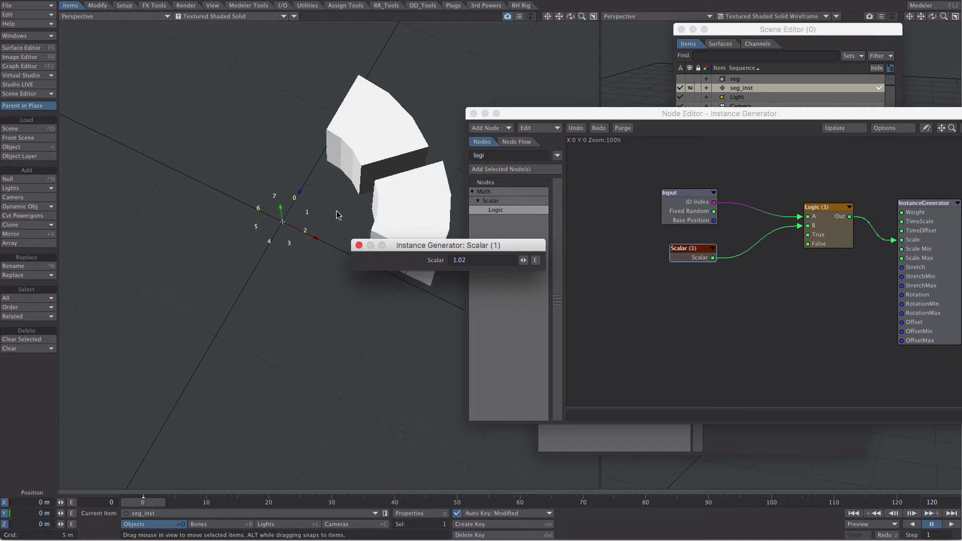
{"action": "double_click", "coordinate": [488, 262]}
{"action": "type", "text": "2"}
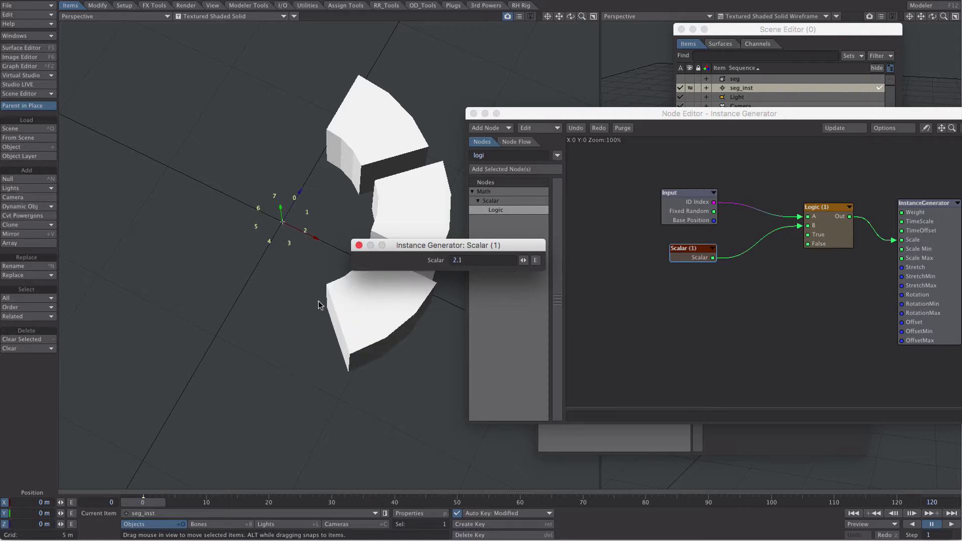
{"action": "left_click", "coordinate": [358, 245]}
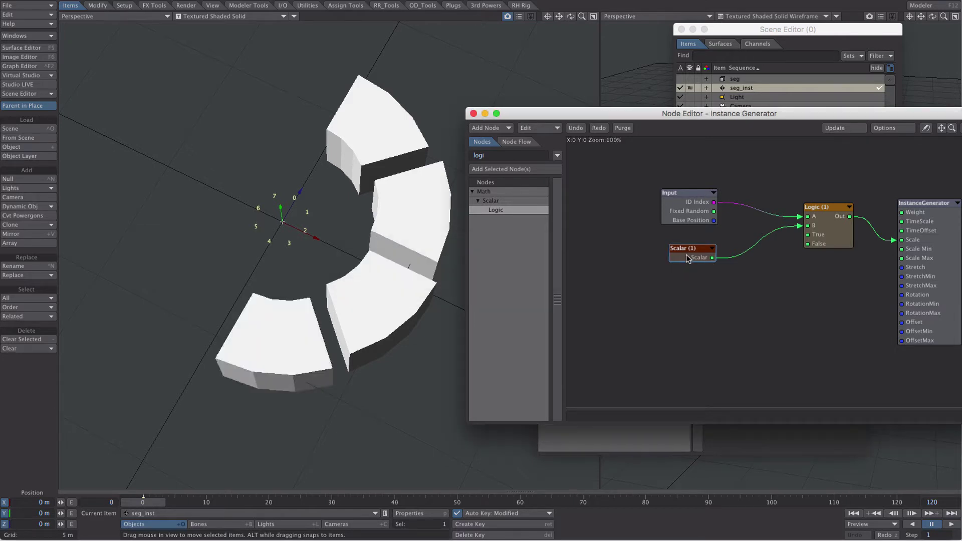
- Give the Scalar value an animation envelope with its frame 0 key set to 0
{"action": "double_click", "coordinate": [689, 257]}
{"action": "left_click", "coordinate": [535, 261]}
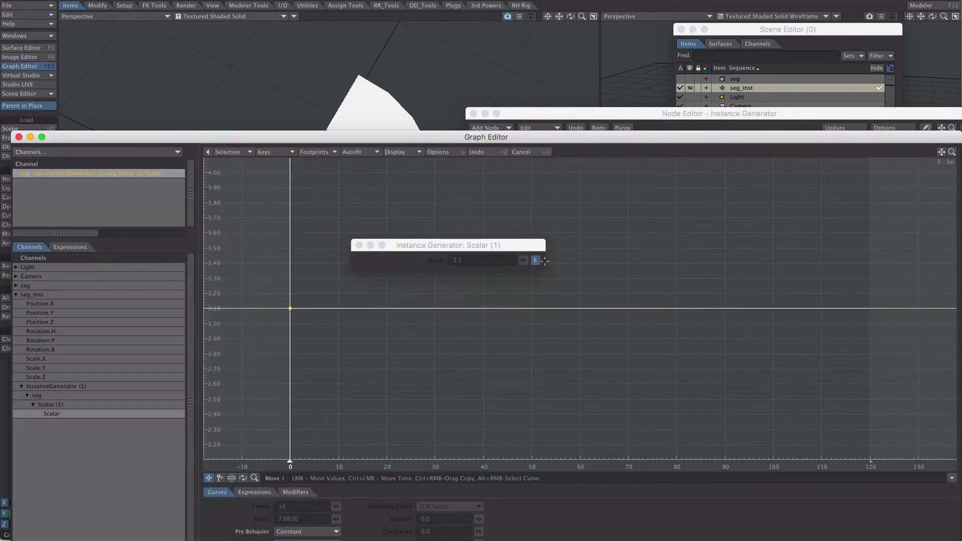
{"action": "left_click", "coordinate": [290, 308]}
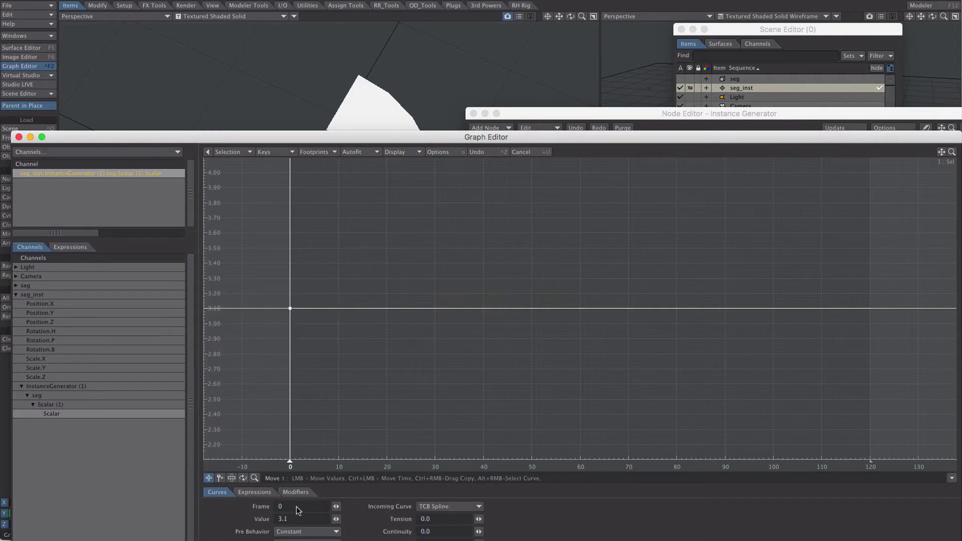
{"action": "double_click", "coordinate": [280, 519]}
{"action": "type", "text": "0"}
{"action": "key", "text": "Return"}
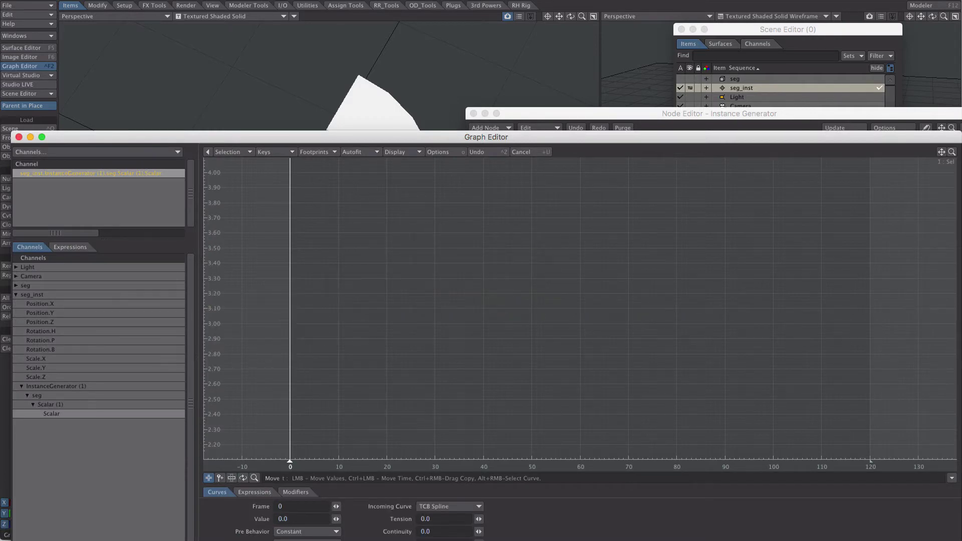
{"action": "key", "text": "a"}
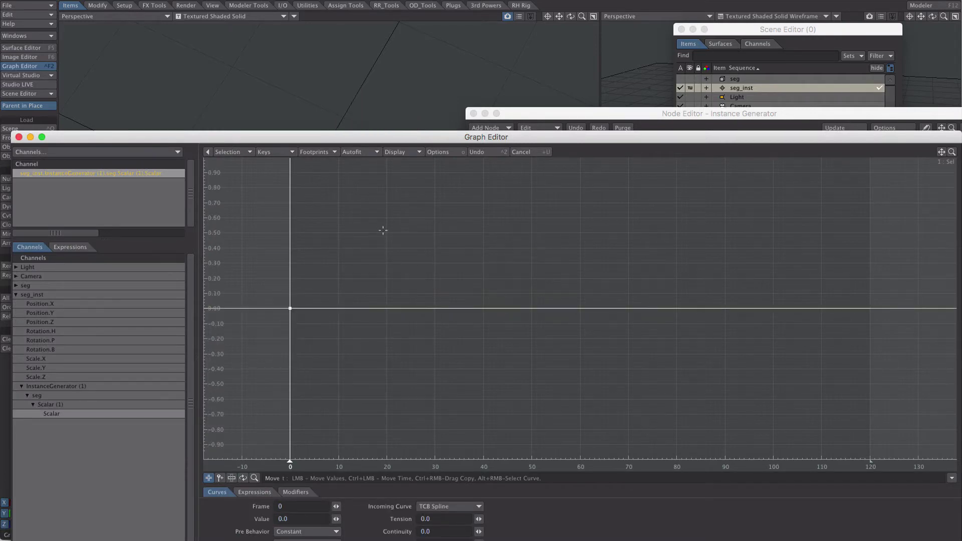
- Add a Scalar envelope key at frame 26 with value 7
{"action": "left_click", "coordinate": [223, 478]}
{"action": "left_click", "coordinate": [416, 234]}
{"action": "left_click_drag", "start_coordinate": [308, 521], "coordinate": [266, 517]}
{"action": "type", "text": "7"}
{"action": "key", "text": "Return"}
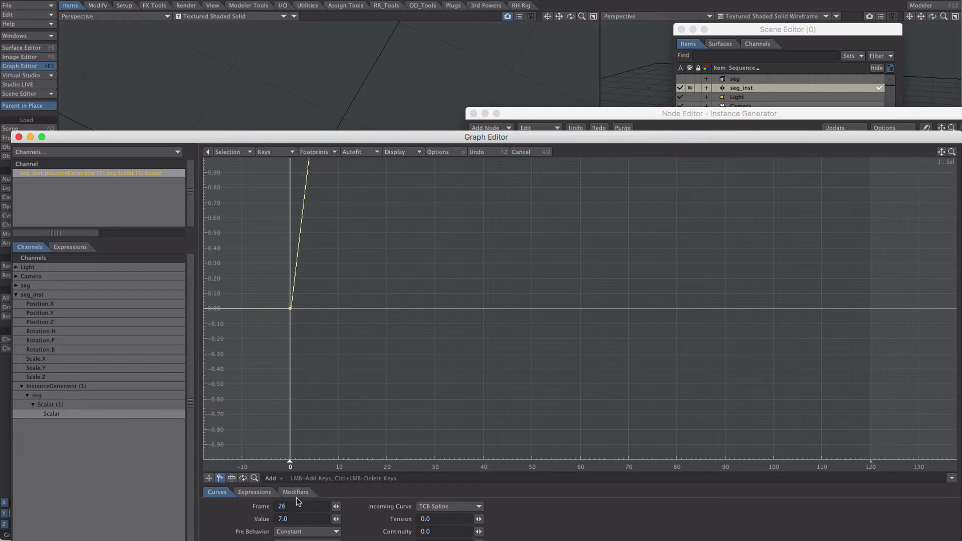
{"action": "key", "text": "a"}
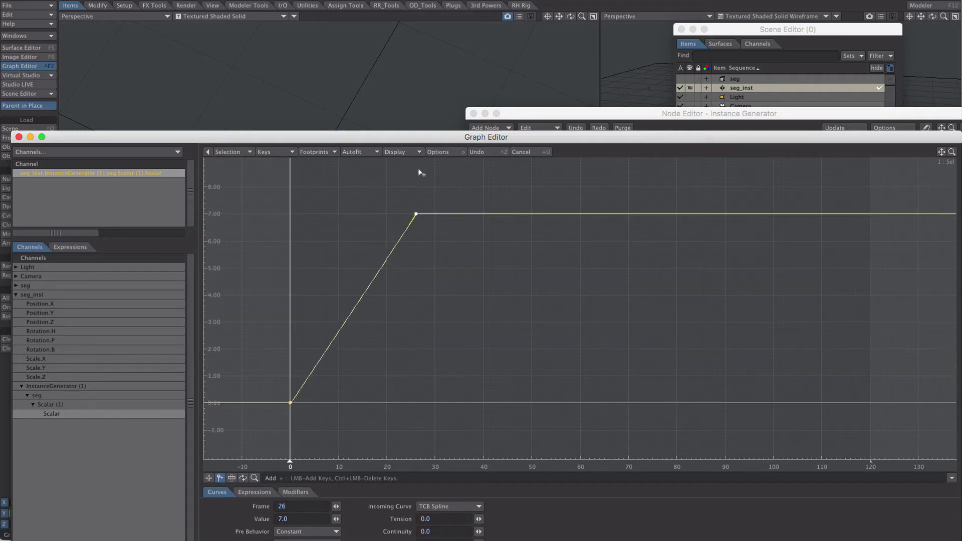
- Nudge the keys so frame 26 reaches 7.08 and frame 0 dips to -0.21
{"action": "left_click", "coordinate": [208, 478]}
{"action": "left_click_drag", "start_coordinate": [416, 212], "coordinate": [418, 209]}
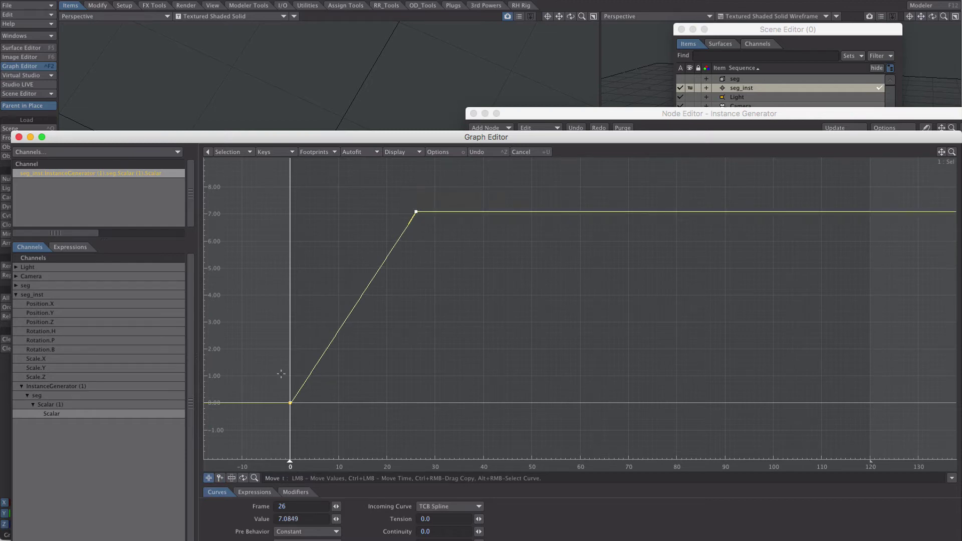
{"action": "left_click_drag", "start_coordinate": [284, 386], "coordinate": [280, 381]}
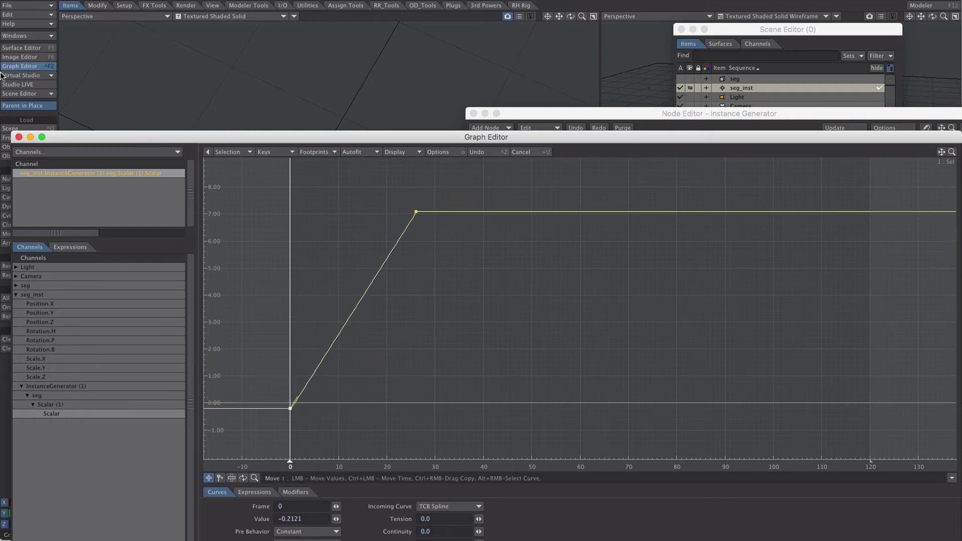
{"action": "left_click", "coordinate": [18, 137]}
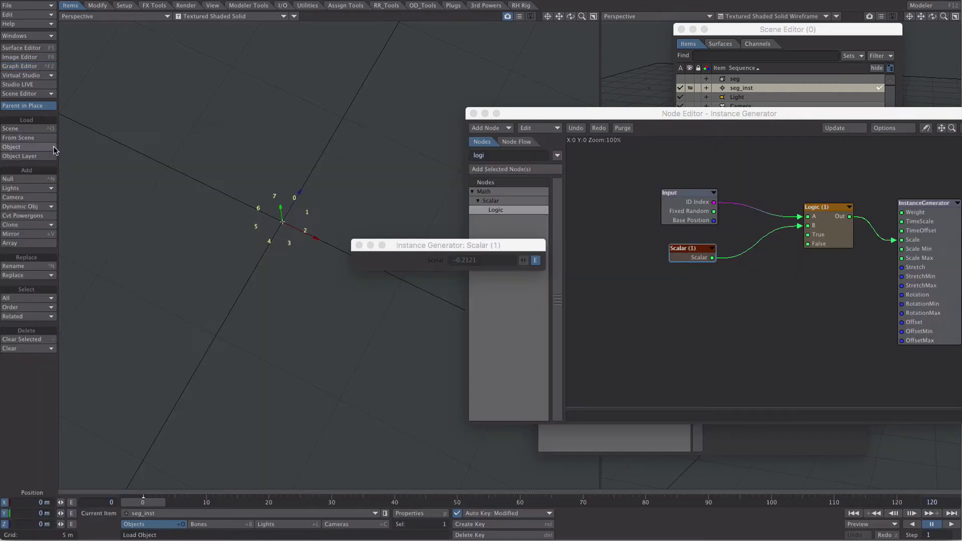
- Set the scene's last frame to 30 and play the animation
{"action": "left_click", "coordinate": [359, 245]}
{"action": "left_click", "coordinate": [930, 503]}
{"action": "type", "text": "30"}
{"action": "key", "text": "Return"}
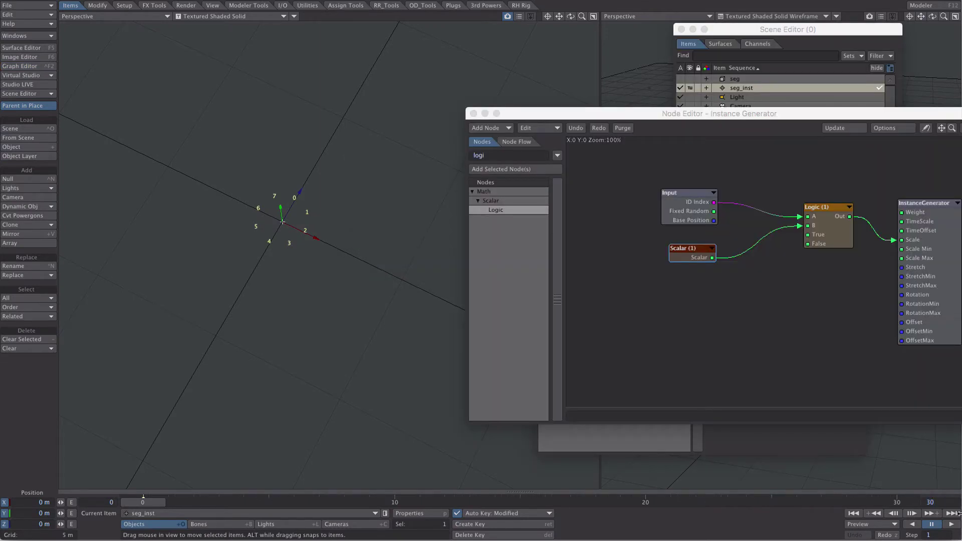
{"action": "left_click", "coordinate": [957, 525]}
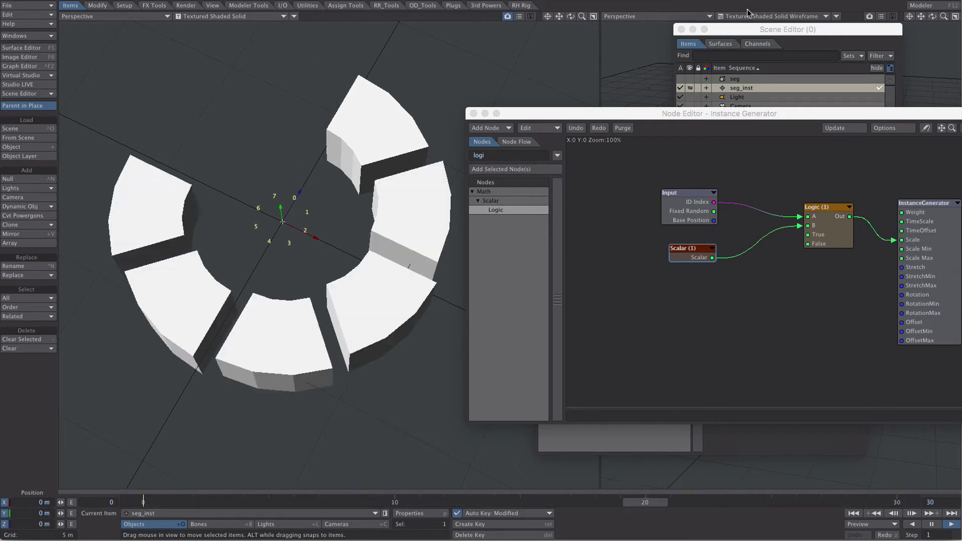
- Set the Instance Generator Radius to 0 so the ring closes
{"action": "left_click", "coordinate": [630, 436]}
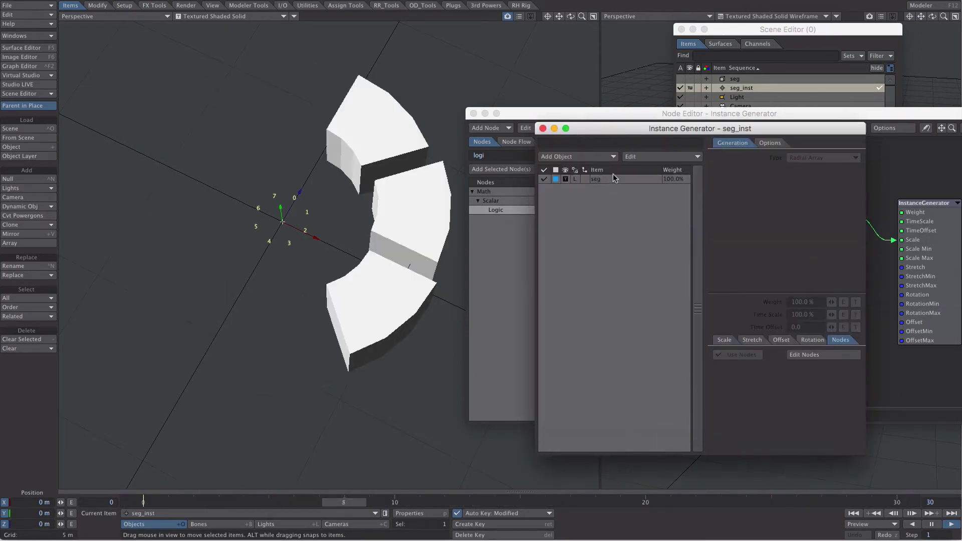
{"action": "left_click_drag", "start_coordinate": [805, 196], "coordinate": [762, 195]}
{"action": "type", "text": "0"}
{"action": "key", "text": "Tab"}
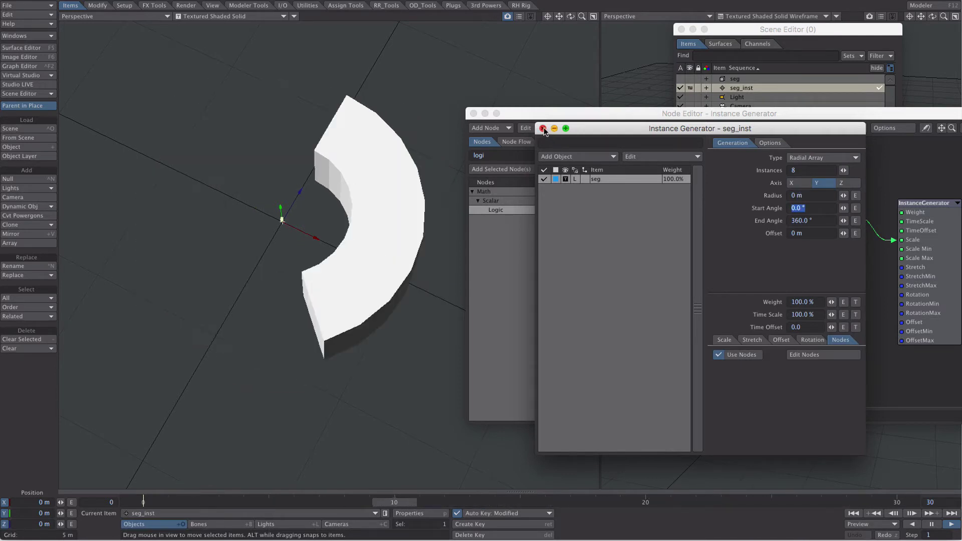
- Move the Scalar envelope's top key earlier to frame 9
{"action": "left_click", "coordinate": [498, 119]}
{"action": "left_click", "coordinate": [473, 114]}
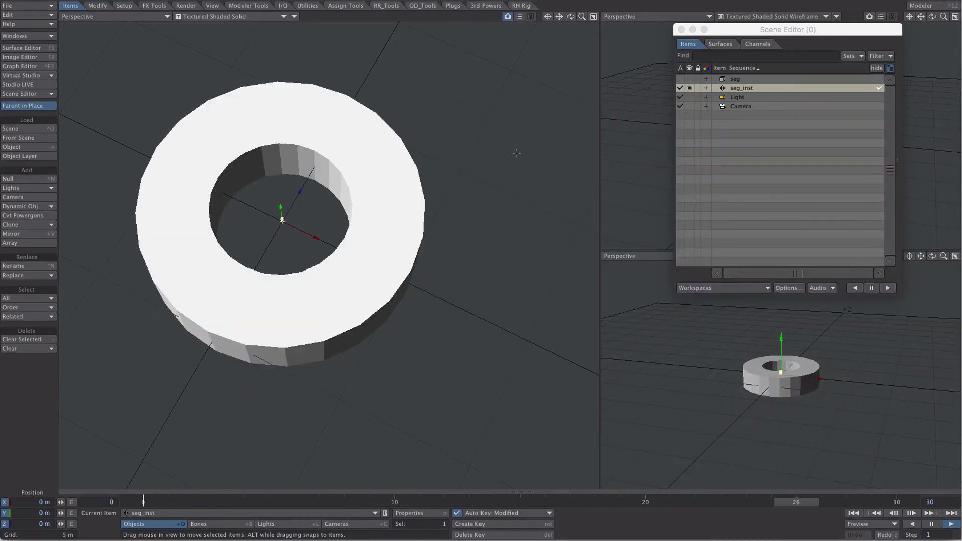
{"action": "key", "text": "ctrl+F2"}
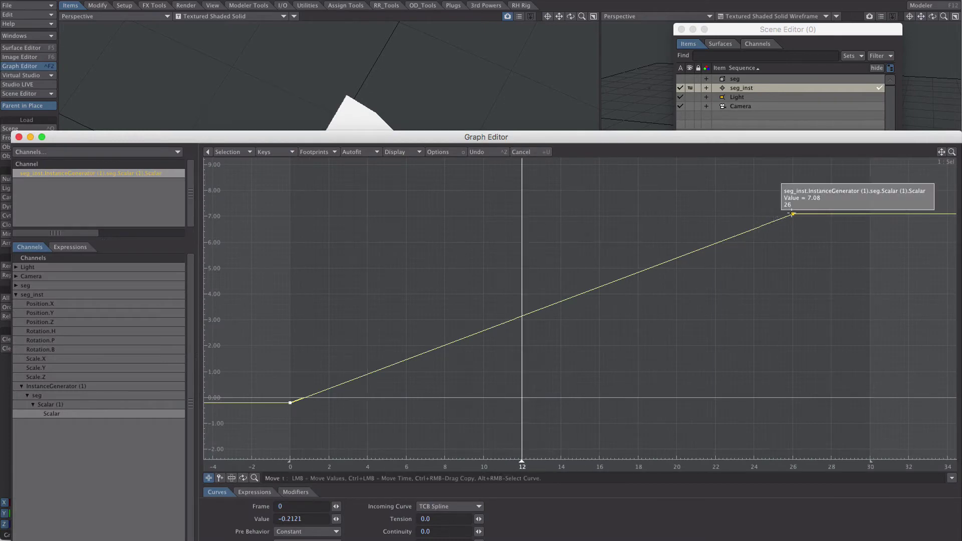
{"action": "left_click_drag", "start_coordinate": [793, 214], "coordinate": [376, 236], "text": "ctrl"}
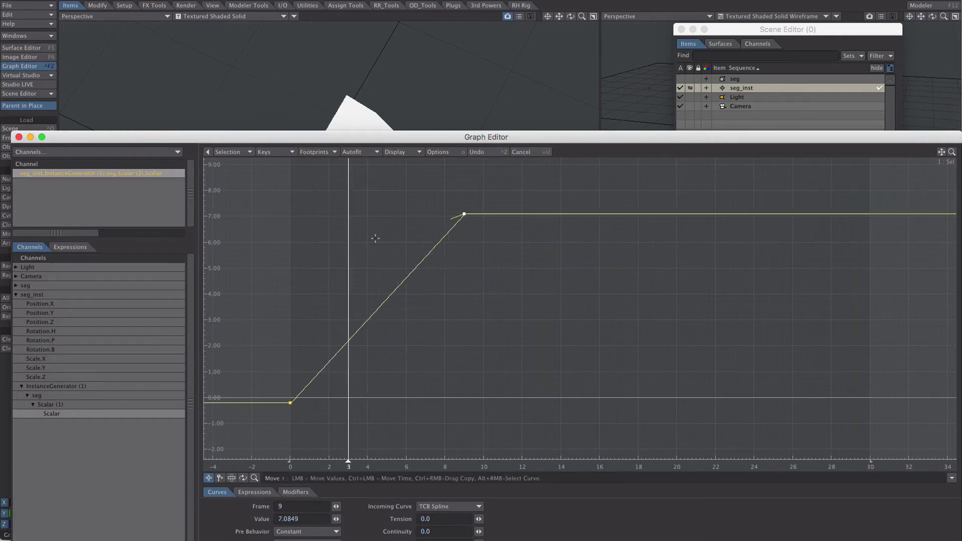
{"action": "left_click", "coordinate": [19, 137]}
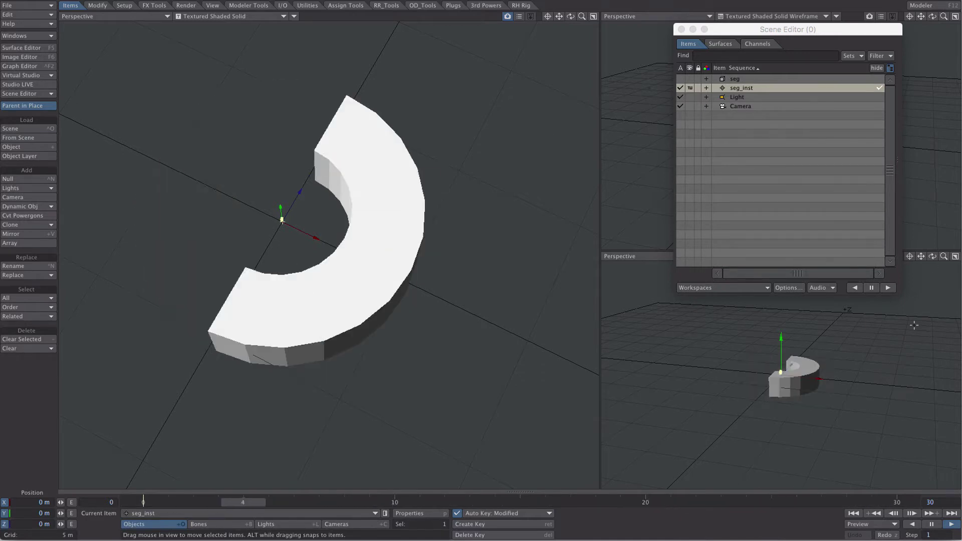
- Pause playback and reopen the seg_inst instance node graph
{"action": "left_click", "coordinate": [931, 524]}
{"action": "double_click", "coordinate": [742, 88]}
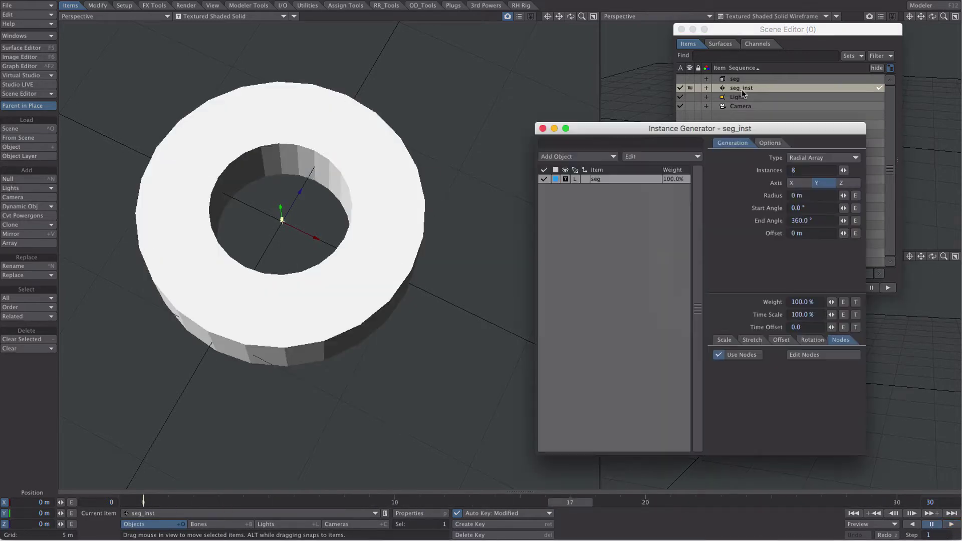
{"action": "left_click", "coordinate": [815, 354]}
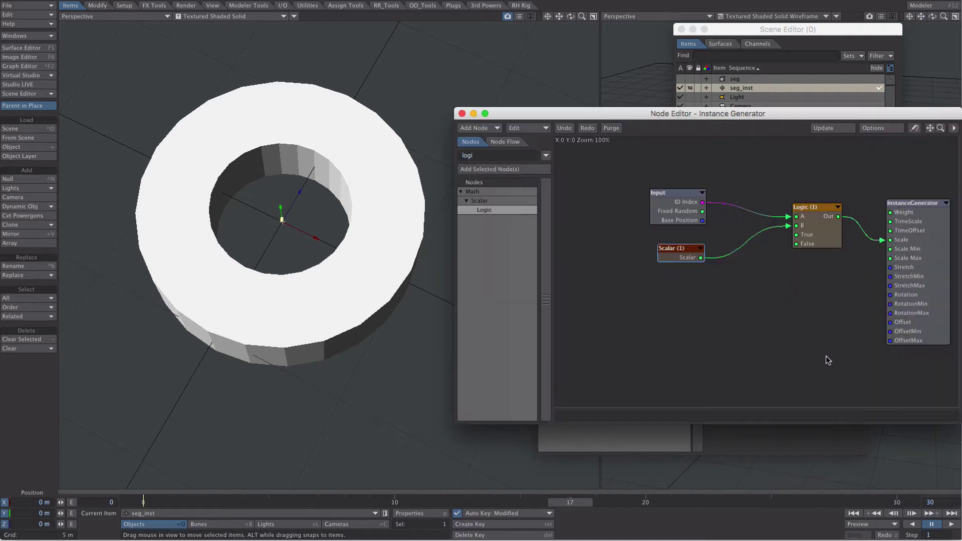
- Set the Logic node operation to A Greater Than B, rewind, and close the node graph
{"action": "left_click", "coordinate": [951, 524]}
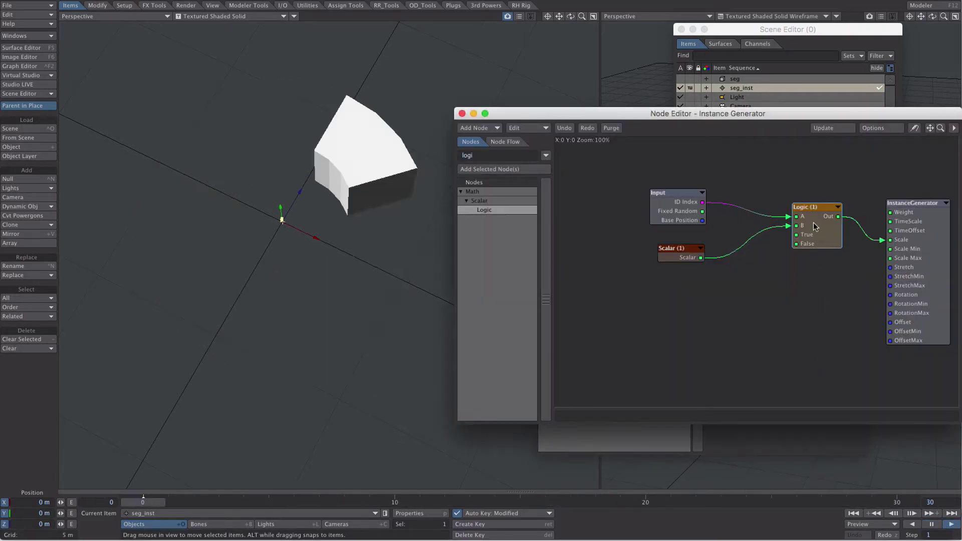
{"action": "double_click", "coordinate": [817, 235]}
{"action": "left_click", "coordinate": [457, 292]}
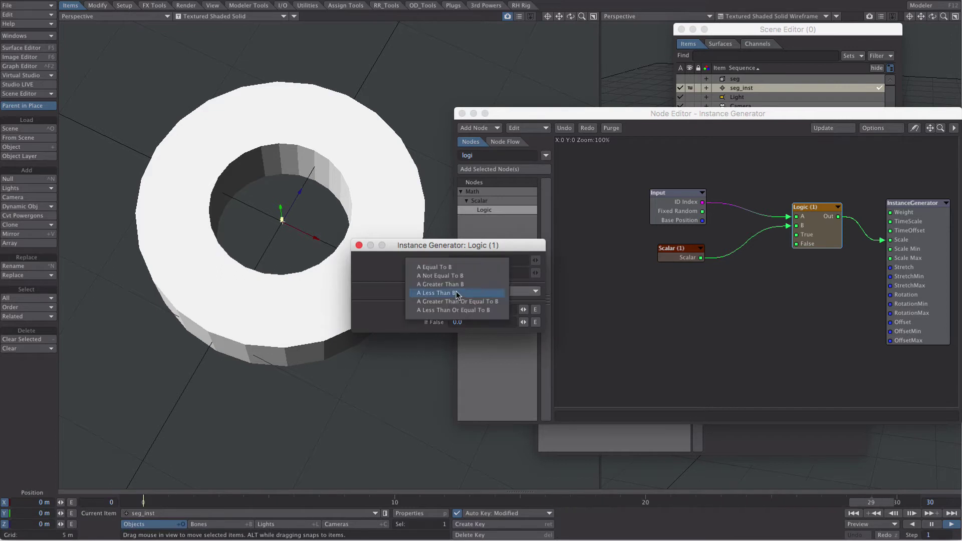
{"action": "left_click", "coordinate": [487, 284]}
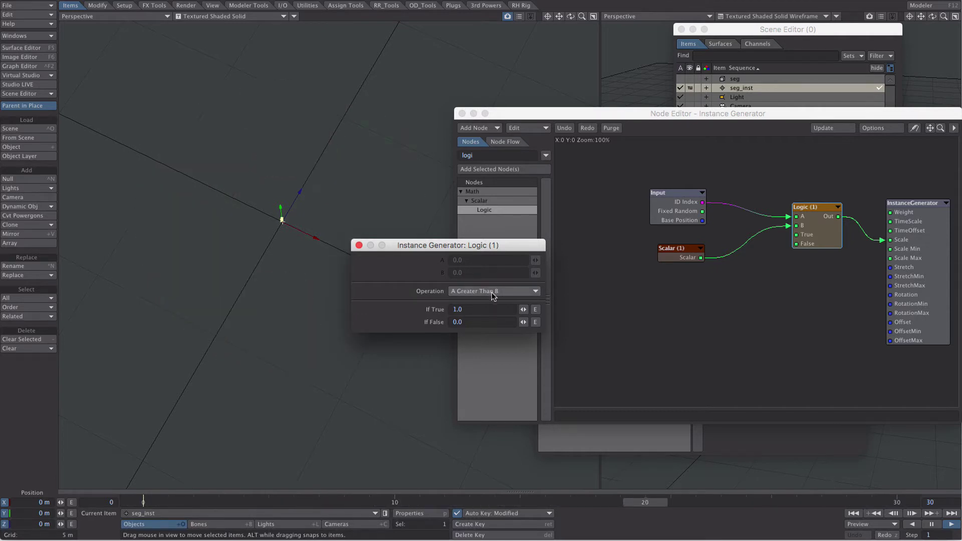
{"action": "left_click_drag", "start_coordinate": [149, 503], "coordinate": [295, 502]}
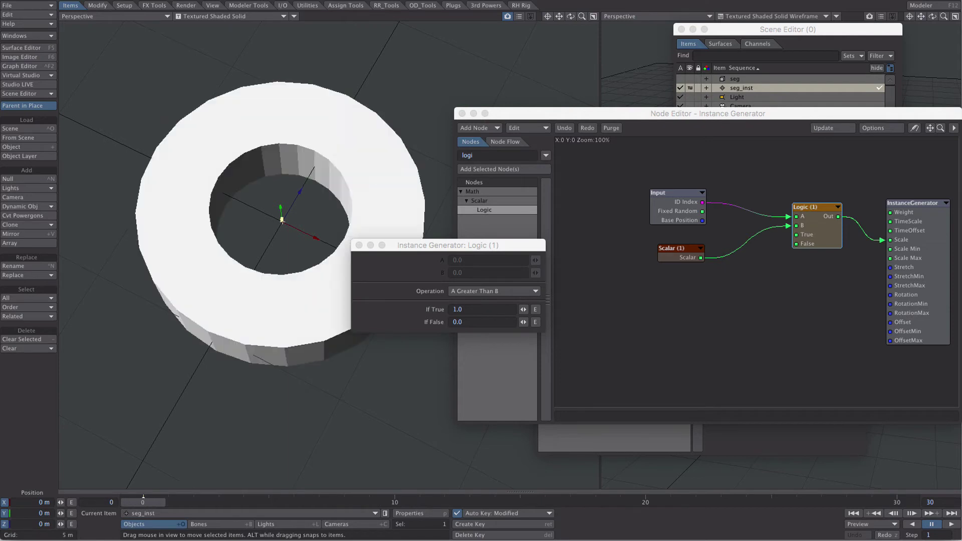
{"action": "left_click", "coordinate": [359, 245]}
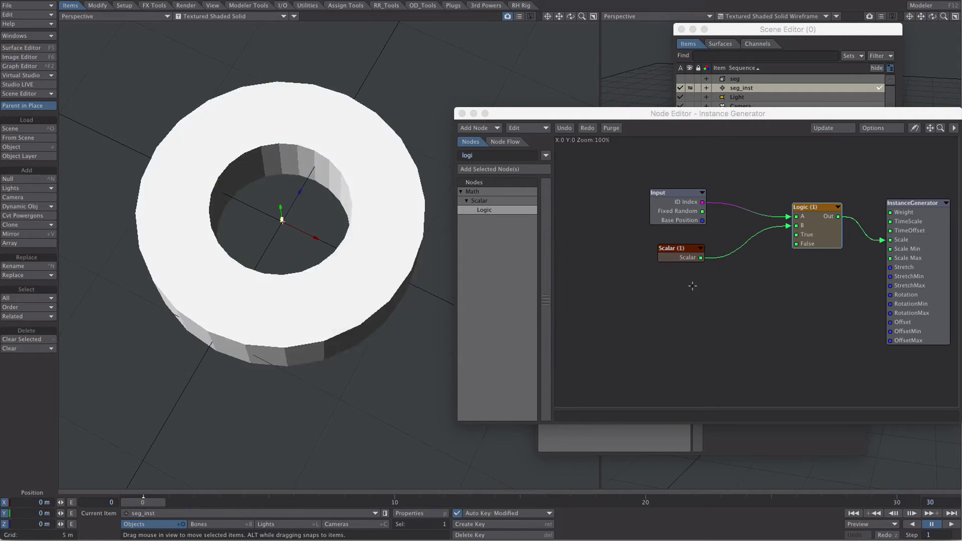
{"action": "left_click", "coordinate": [462, 114]}
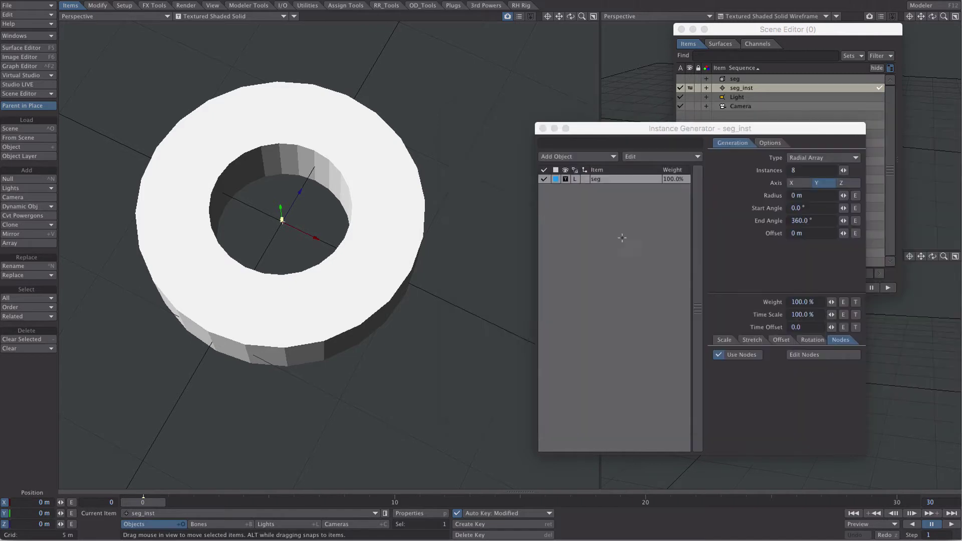
- Dismiss the bones-only error and rotate seg_inst's heading to about 143°
{"action": "left_click", "coordinate": [952, 524]}
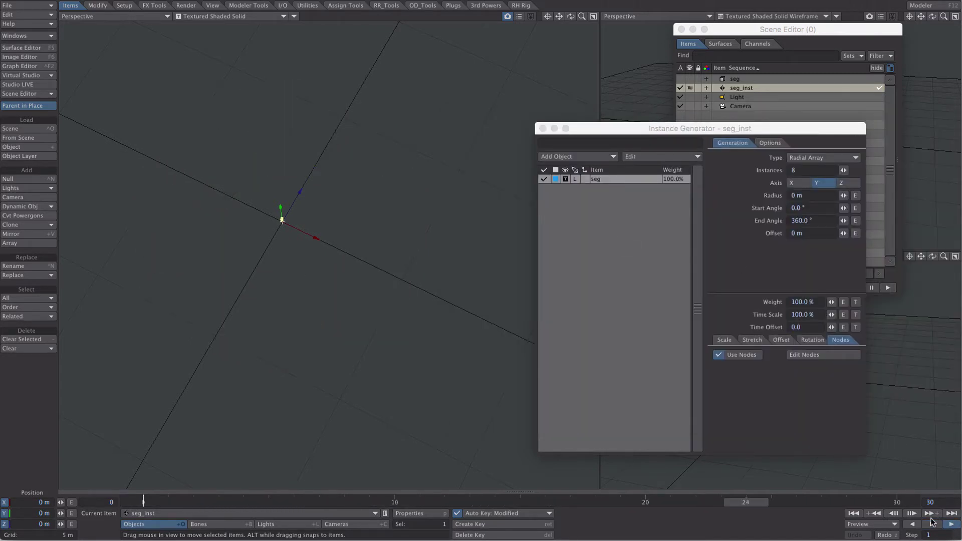
{"action": "left_click", "coordinate": [932, 524]}
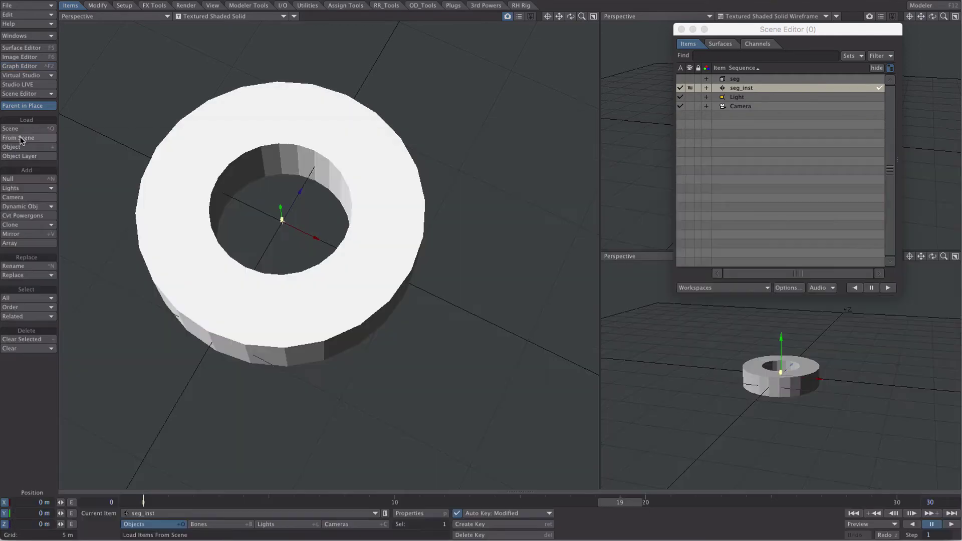
{"action": "left_click_drag", "start_coordinate": [256, 500], "coordinate": [143, 500]}
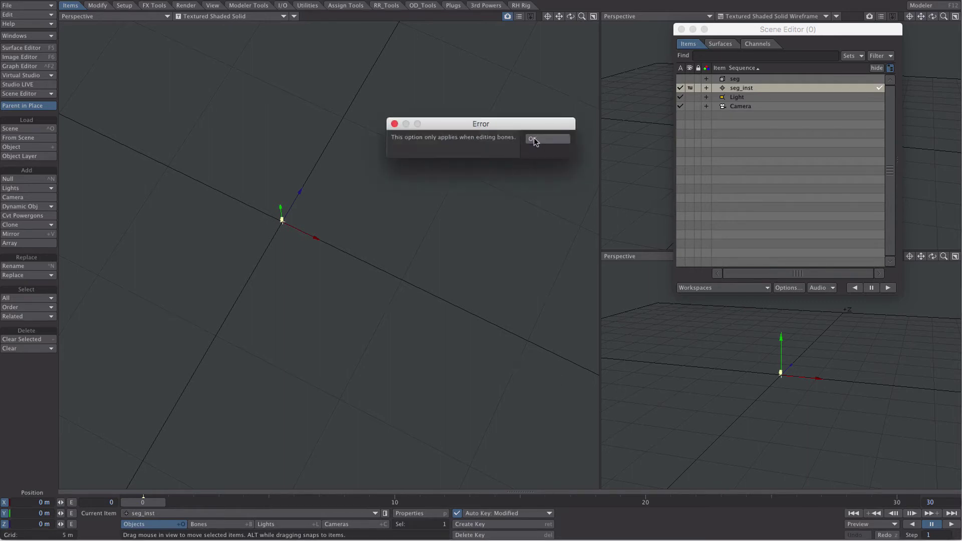
{"action": "left_click", "coordinate": [535, 142]}
{"action": "key", "text": "y"}
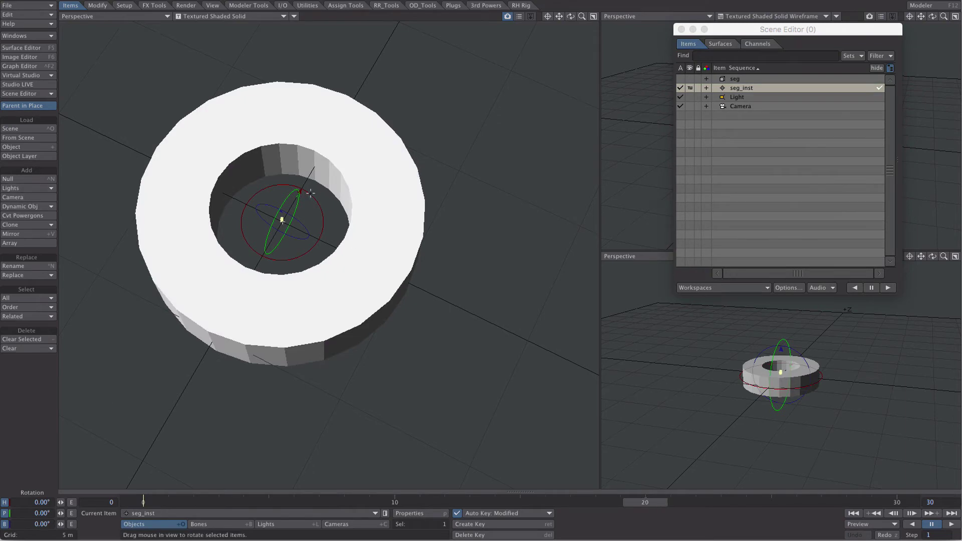
{"action": "left_click_drag", "start_coordinate": [300, 191], "coordinate": [288, 261]}
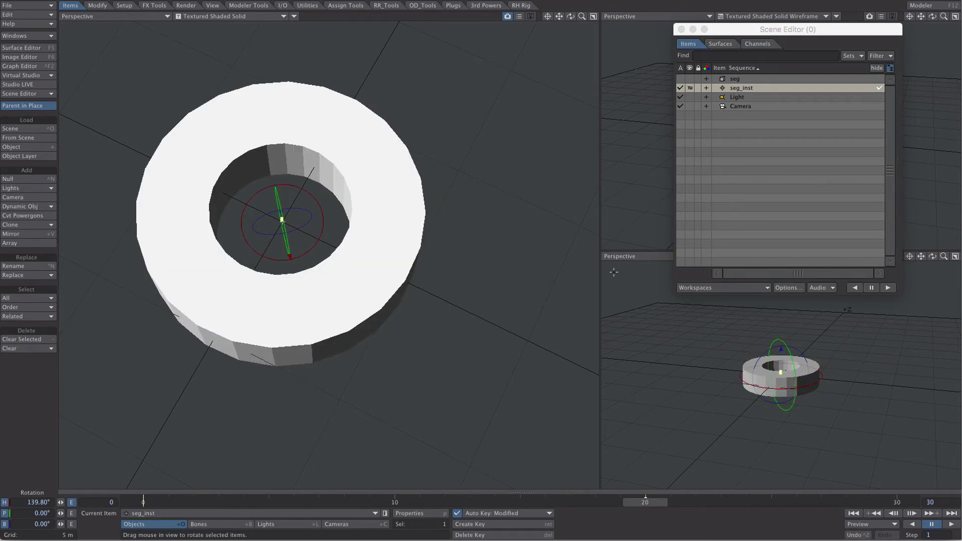
- Set seg_inst's heading to -90° and play back the rotation
{"action": "left_click", "coordinate": [952, 524]}
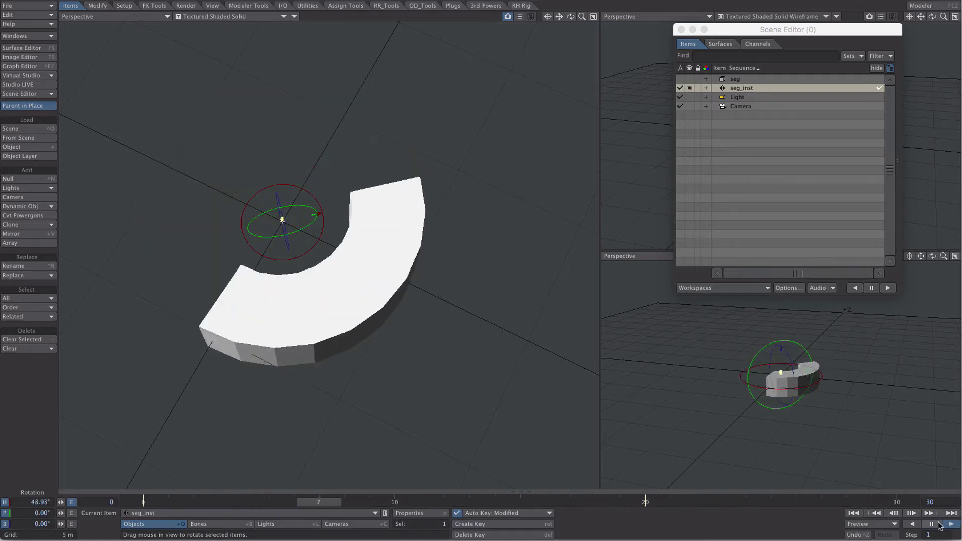
{"action": "left_click", "coordinate": [932, 524]}
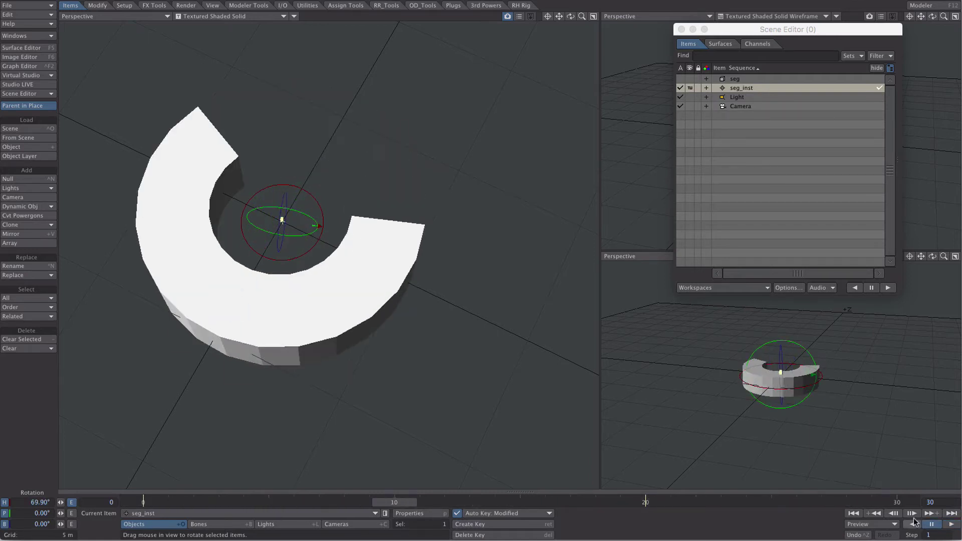
{"action": "left_click", "coordinate": [875, 514]}
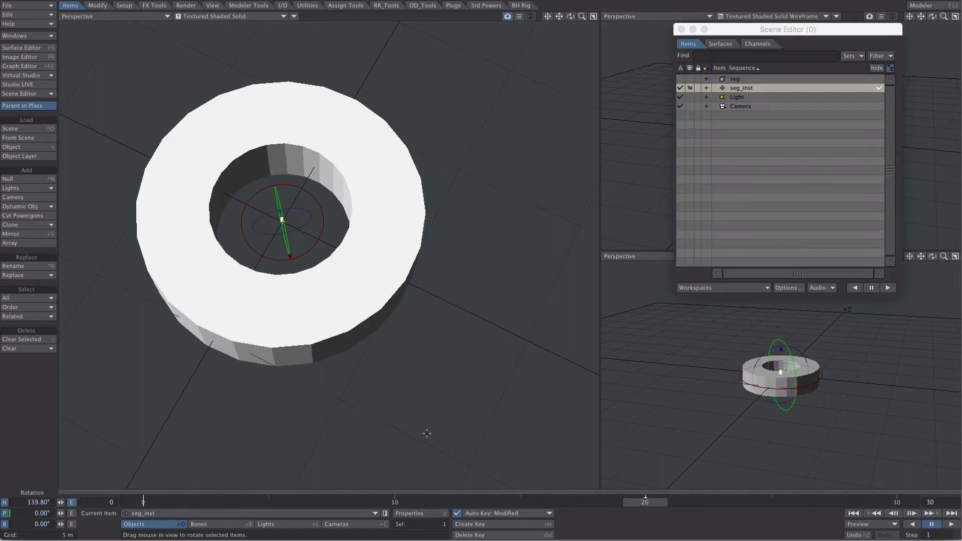
{"action": "left_click", "coordinate": [30, 503]}
{"action": "type", "text": "-90"}
{"action": "key", "text": "Tab"}
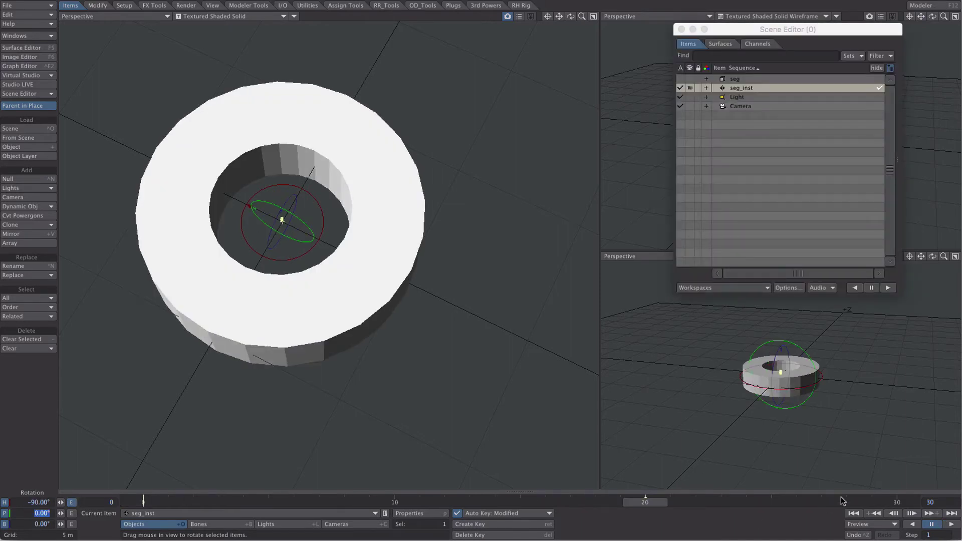
{"action": "left_click", "coordinate": [953, 525]}
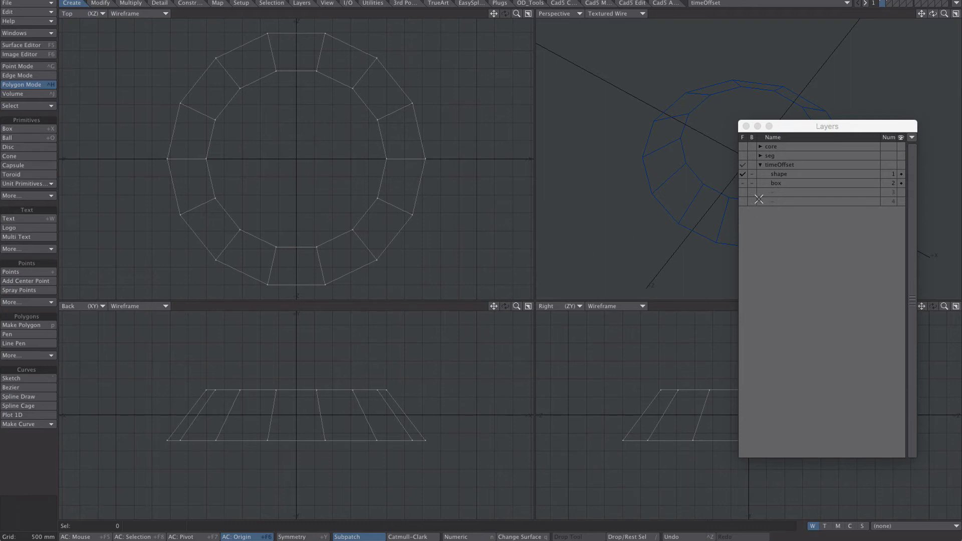
- Make the box layer the foreground layer in the Layers panel
{"action": "left_click", "coordinate": [782, 183]}
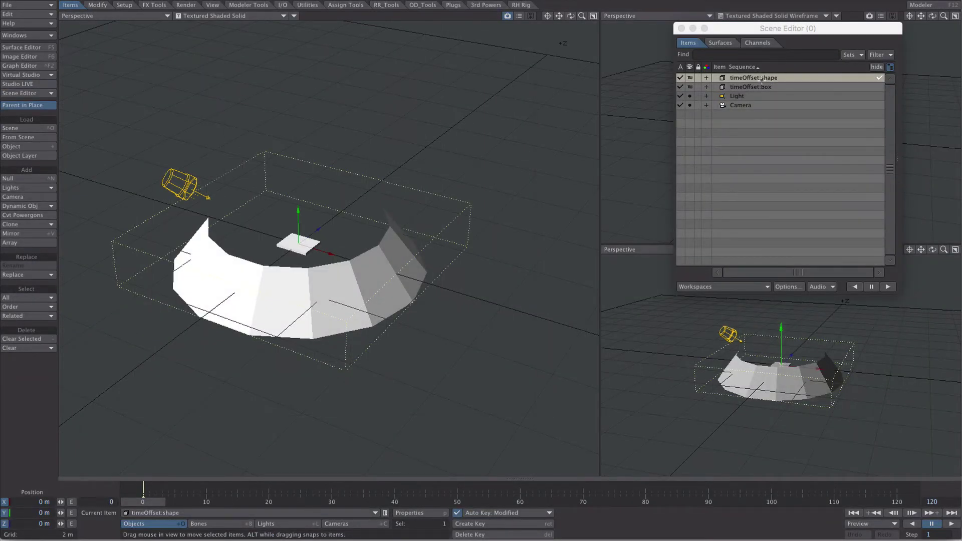
- Add an Instance Generator to timeOffset:shape that instances timeOffset:box
{"action": "left_click", "coordinate": [761, 80]}
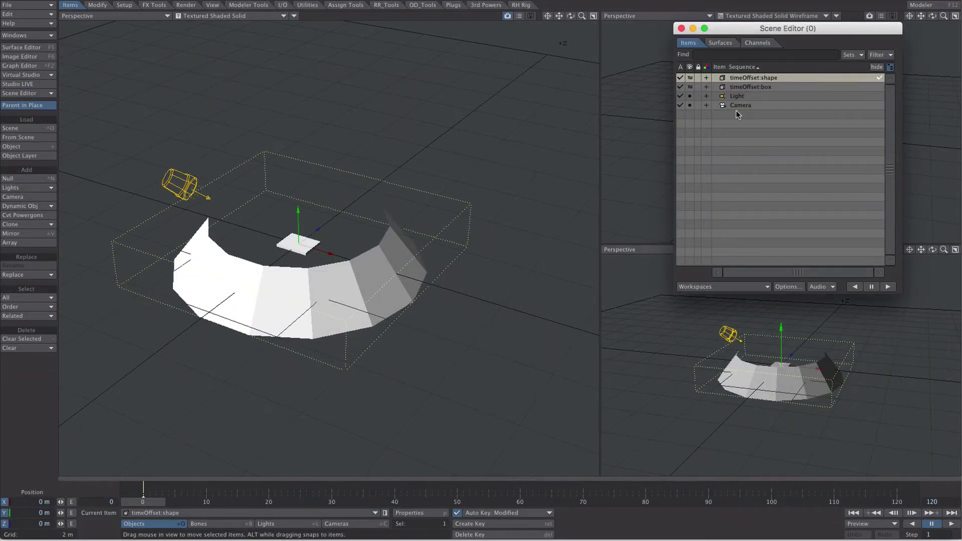
{"action": "key", "text": "p"}
{"action": "left_click", "coordinate": [478, 164]}
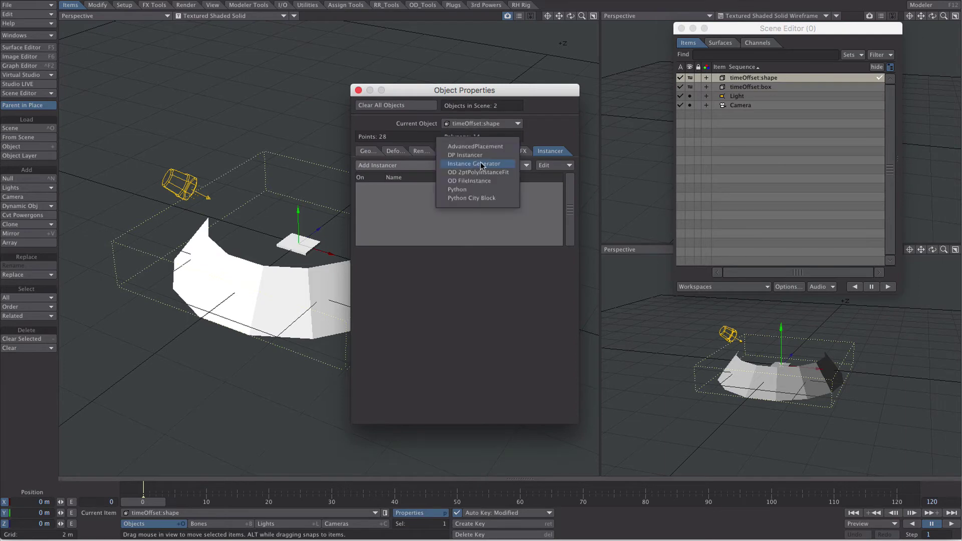
{"action": "left_click", "coordinate": [513, 165]}
{"action": "double_click", "coordinate": [425, 185]}
{"action": "left_click", "coordinate": [358, 90]}
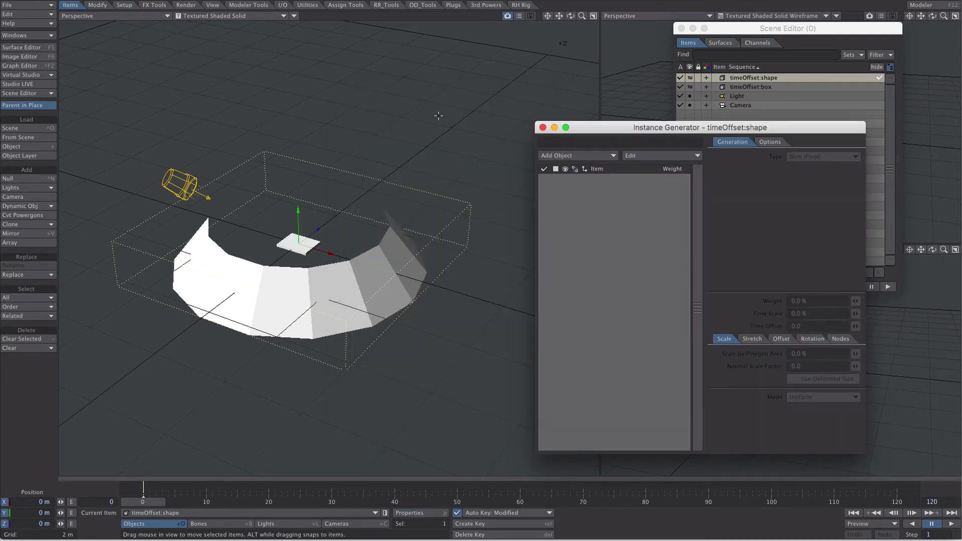
{"action": "left_click", "coordinate": [576, 156]}
{"action": "left_click", "coordinate": [600, 164]}
{"action": "left_click", "coordinate": [602, 175]}
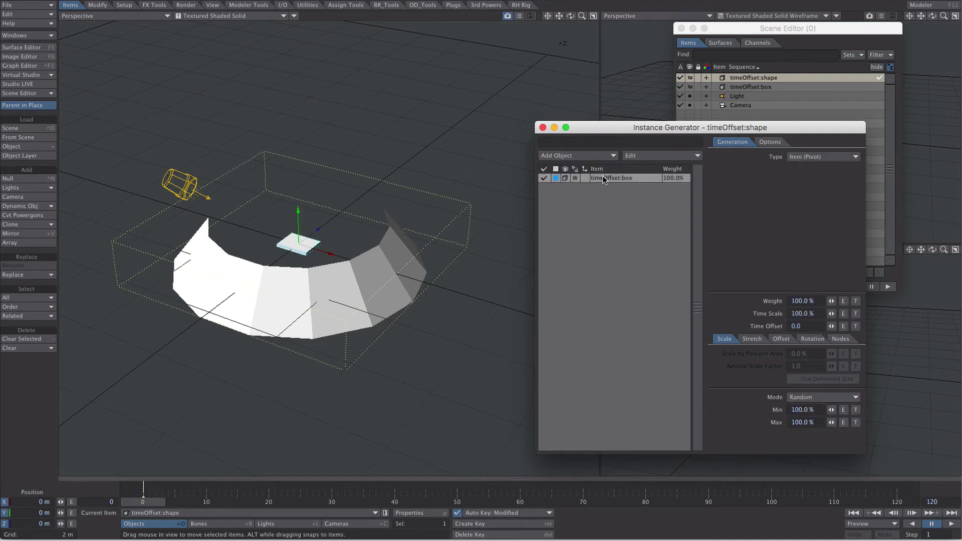
- Place one instance per polygon, display as textured solids, and align rotation to Normals
{"action": "left_click", "coordinate": [825, 156]}
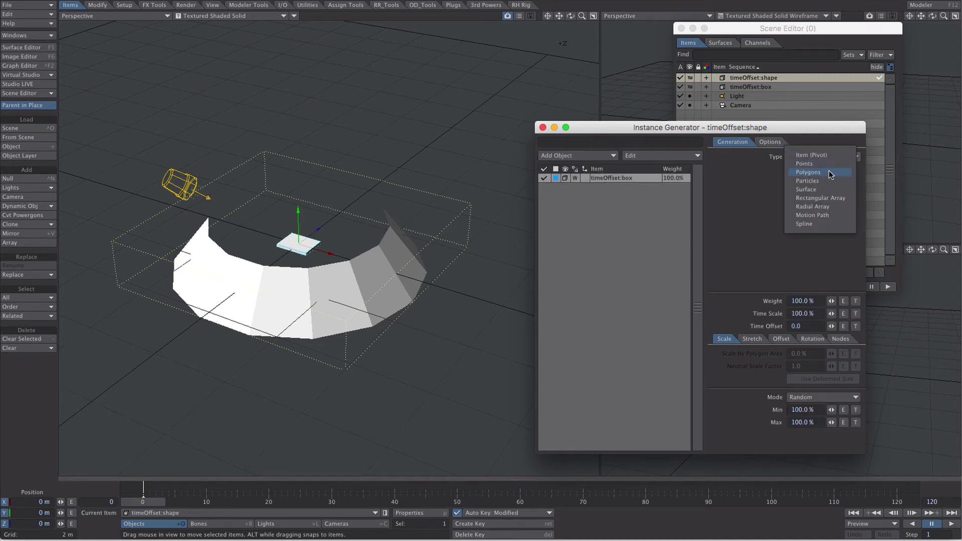
{"action": "left_click", "coordinate": [829, 171]}
{"action": "left_click", "coordinate": [820, 170]}
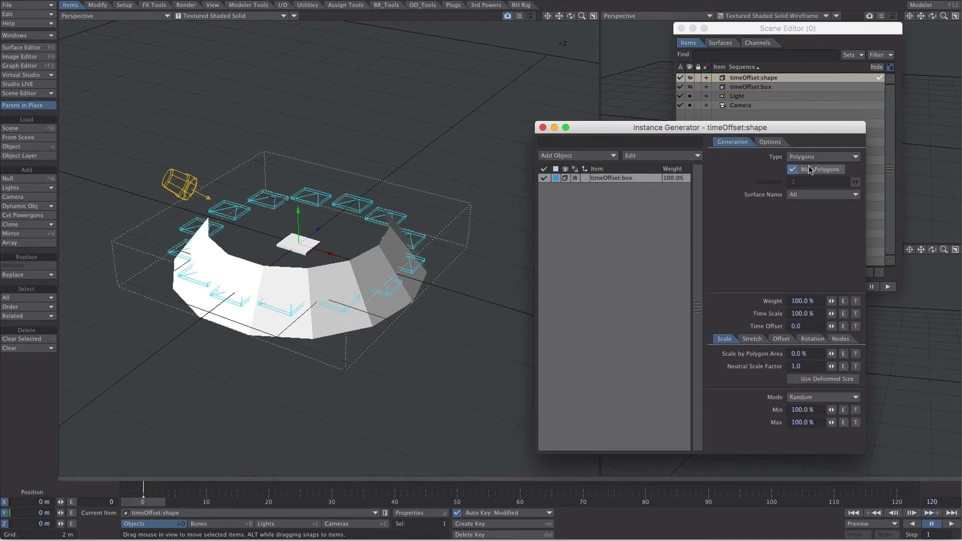
{"action": "left_click", "coordinate": [555, 177]}
{"action": "left_click", "coordinate": [564, 212]}
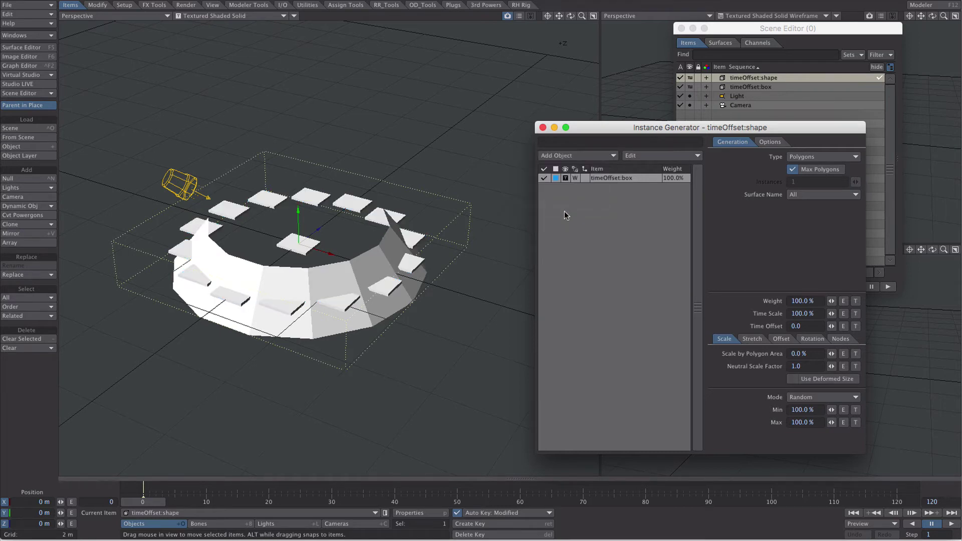
{"action": "left_click", "coordinate": [803, 343]}
{"action": "left_click", "coordinate": [825, 355]}
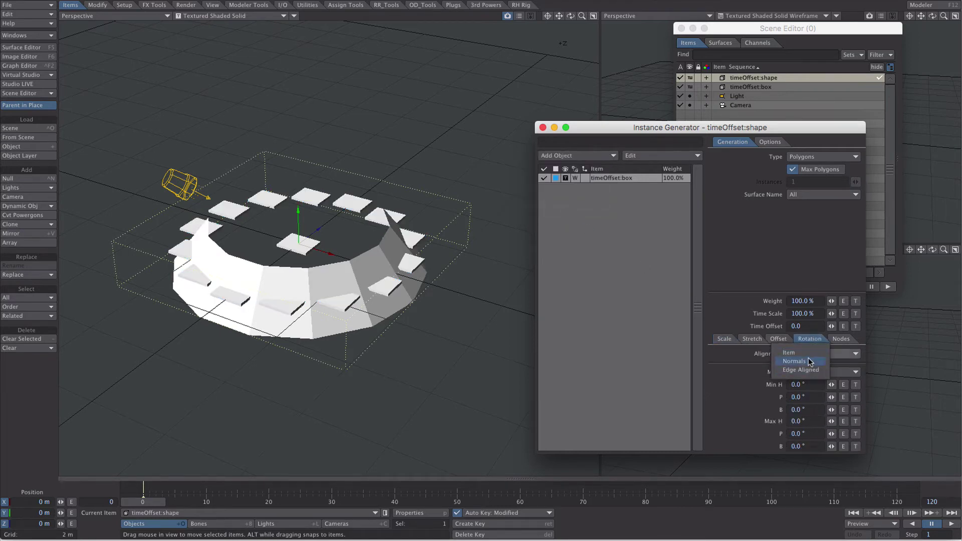
{"action": "left_click", "coordinate": [808, 359]}
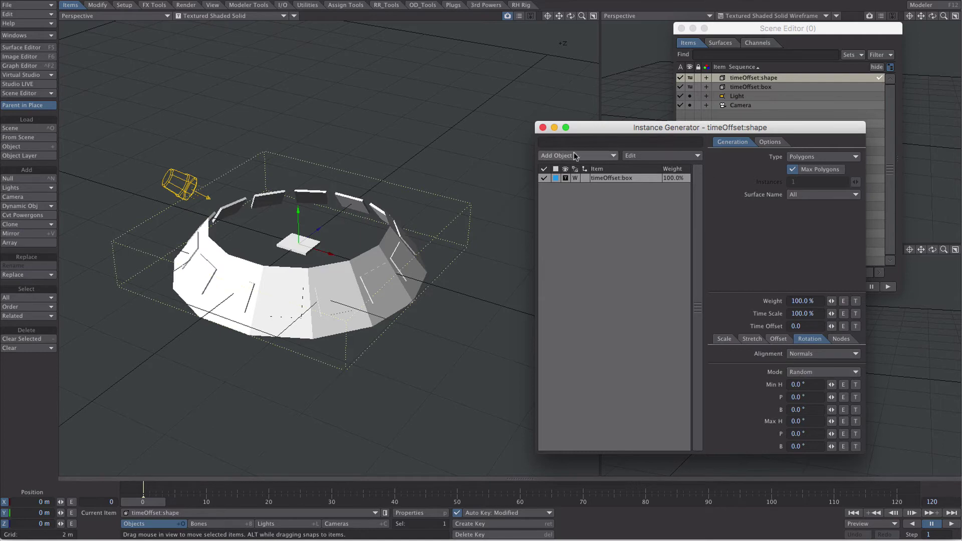
{"action": "left_click", "coordinate": [542, 127]}
- Disable timeOffset:box, change its display mode, and set timeOffset:shape visibility to Hidden
{"action": "left_click", "coordinate": [779, 87]}
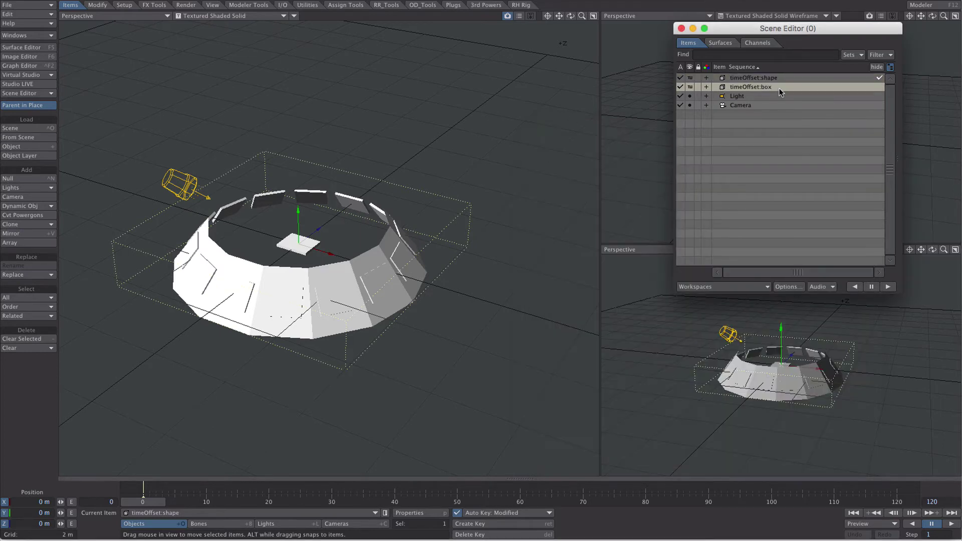
{"action": "left_click", "coordinate": [689, 86]}
{"action": "left_click", "coordinate": [680, 93]}
{"action": "left_click", "coordinate": [680, 88]}
{"action": "left_click", "coordinate": [694, 87]}
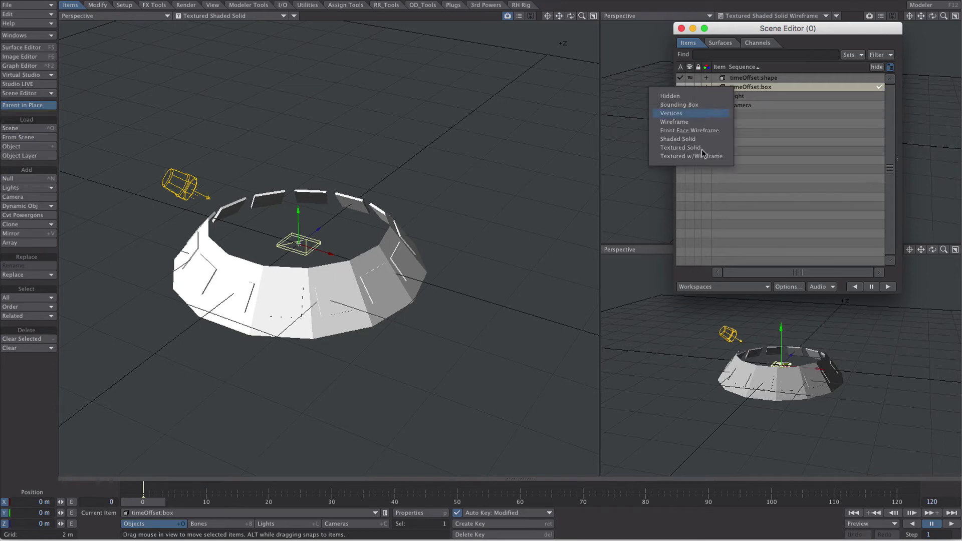
{"action": "left_click", "coordinate": [701, 159]}
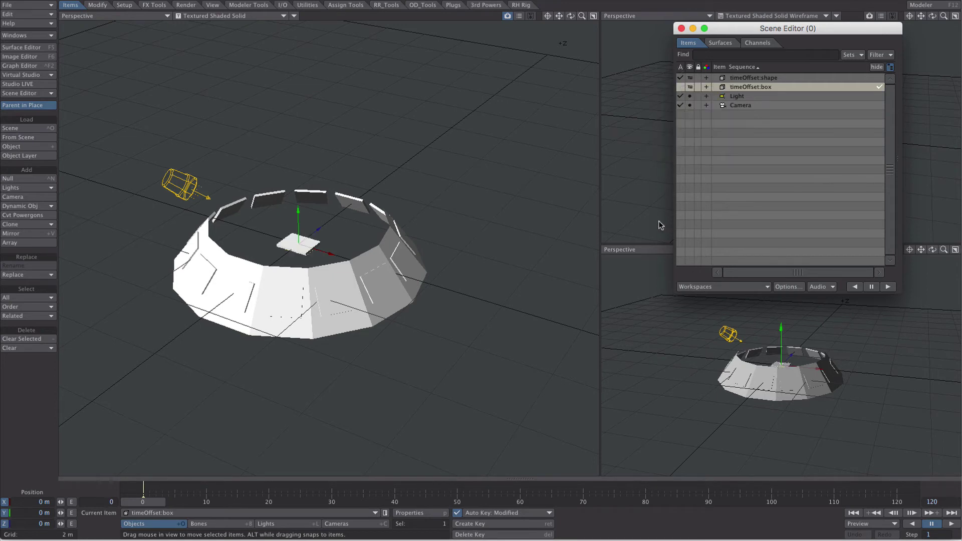
{"action": "left_click", "coordinate": [692, 77]}
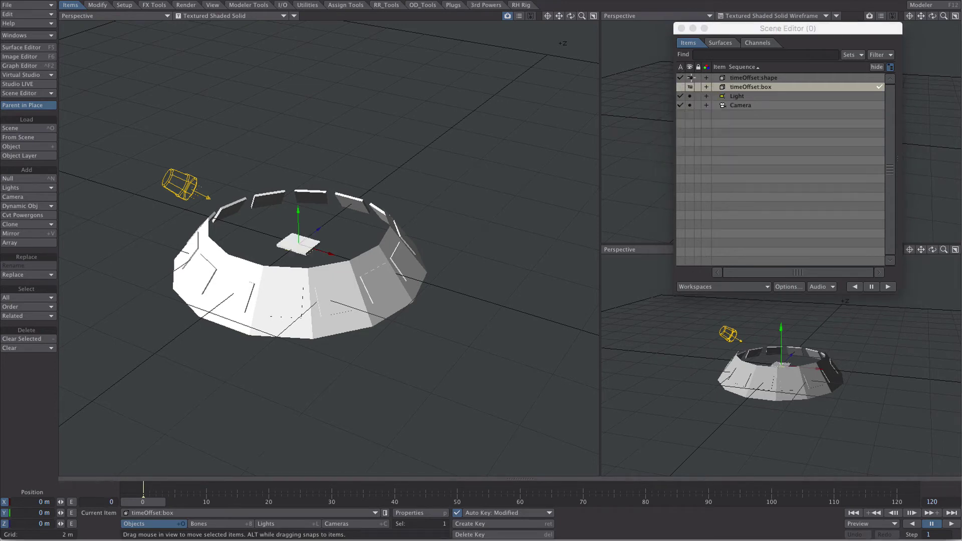
{"action": "left_click", "coordinate": [691, 77]}
{"action": "left_click", "coordinate": [693, 86]}
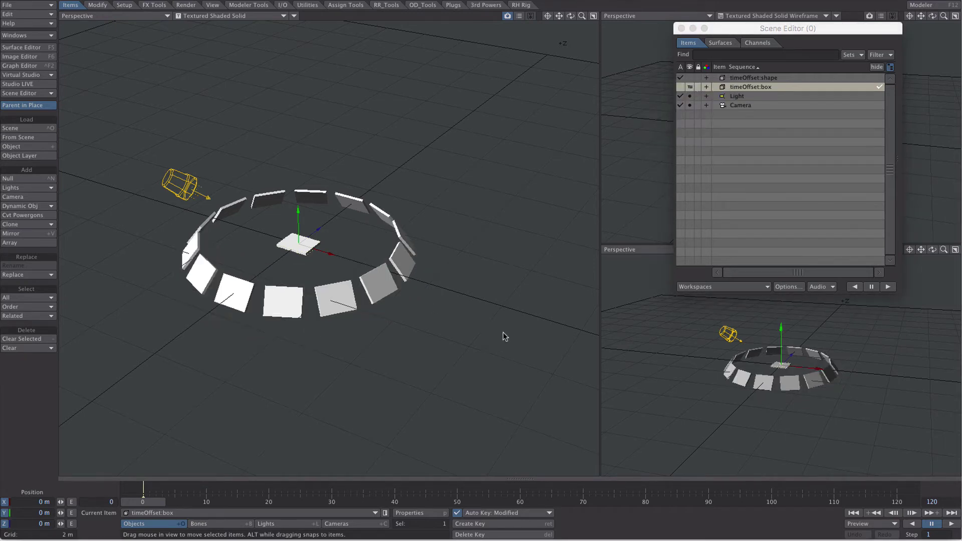
{"action": "left_click", "coordinate": [745, 86]}
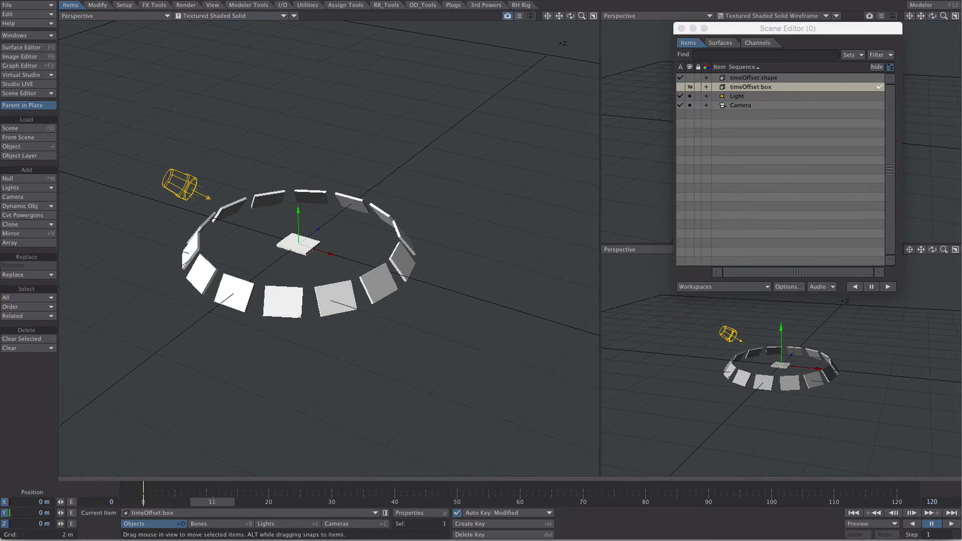
- Give timeOffset:box a keyframed 360° pitch rotation
{"action": "key", "text": "y"}
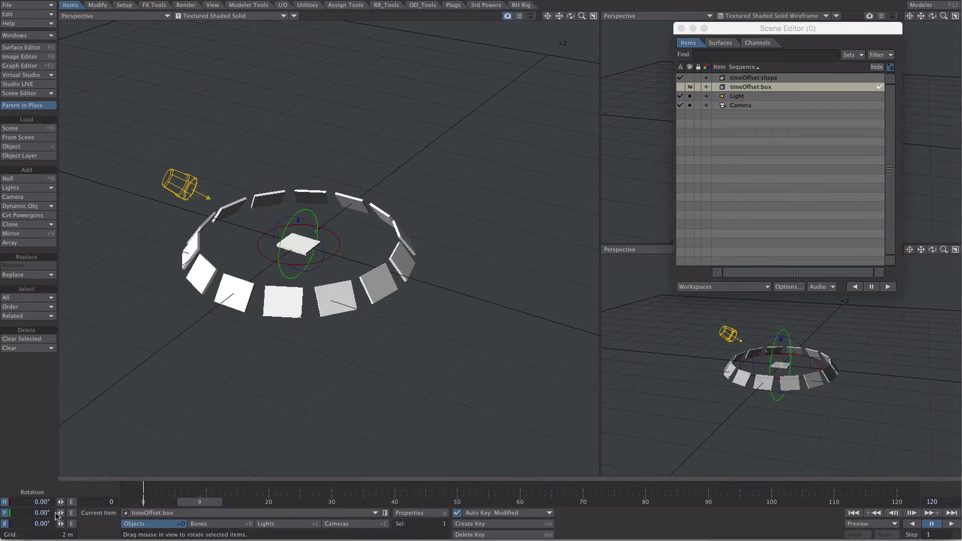
{"action": "left_click", "coordinate": [60, 512]}
{"action": "left_click_drag", "start_coordinate": [204, 499], "coordinate": [147, 499]}
{"action": "left_click", "coordinate": [36, 513]}
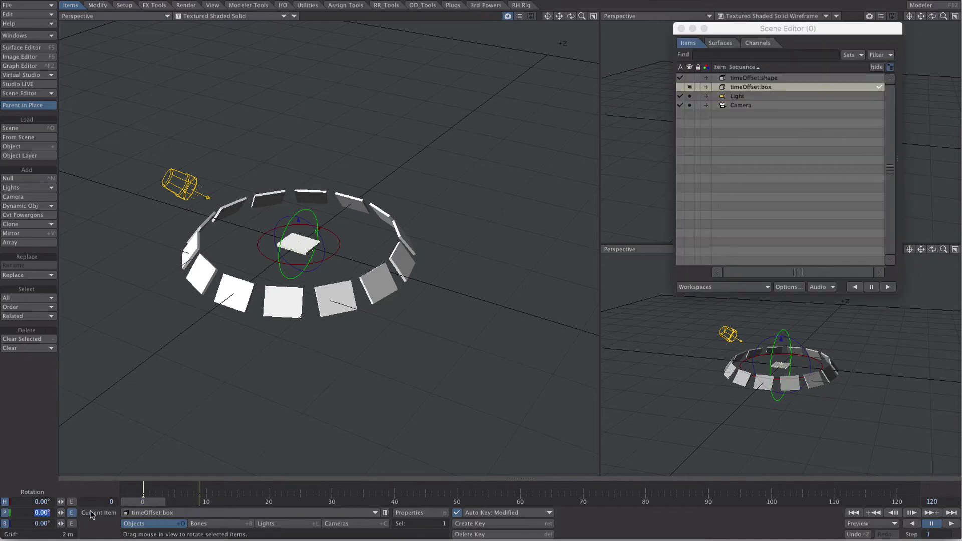
{"action": "type", "text": "360"}
{"action": "key", "text": "Tab"}
- Set the scene end frame to 20 and play the animation
{"action": "left_click", "coordinate": [932, 502]}
{"action": "type", "text": "20"}
{"action": "key", "text": "Return"}
{"action": "left_click", "coordinate": [952, 524]}
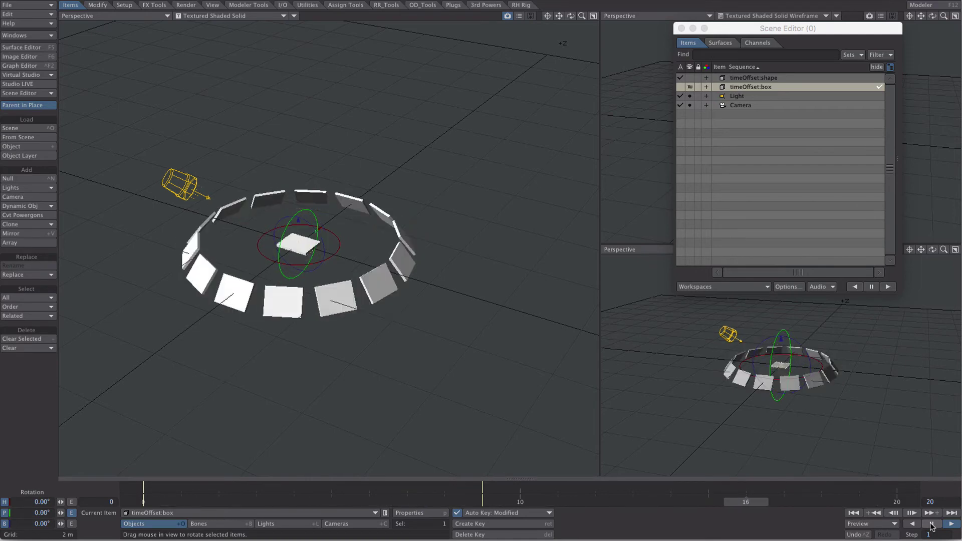
{"action": "left_click", "coordinate": [931, 524]}
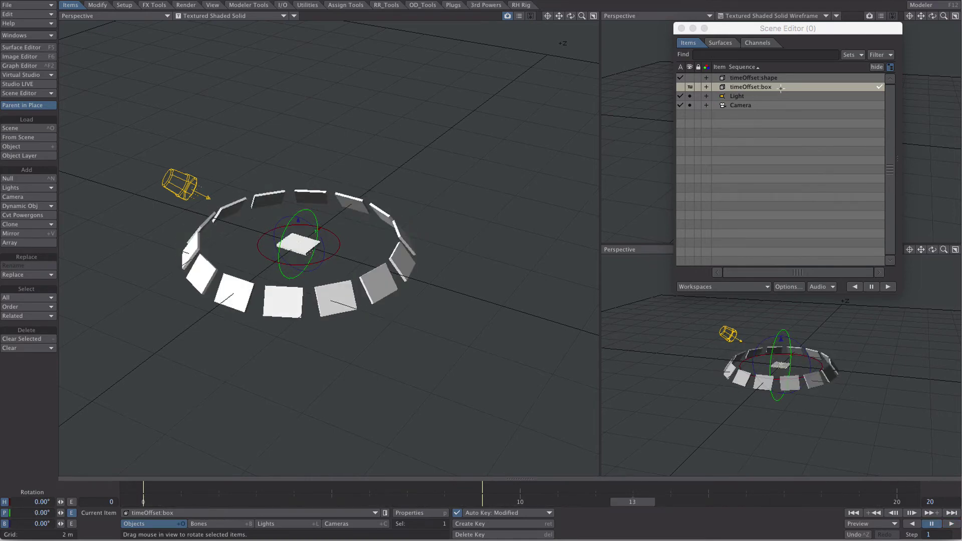
- Reopen timeOffset:shape's Instance Generator and enable Use Nodes
{"action": "left_click", "coordinate": [744, 79]}
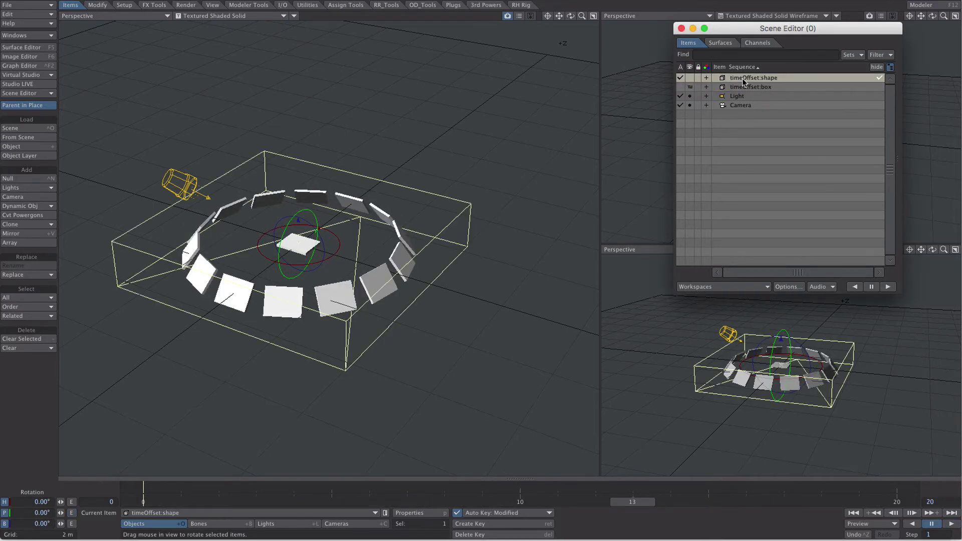
{"action": "double_click", "coordinate": [744, 81]}
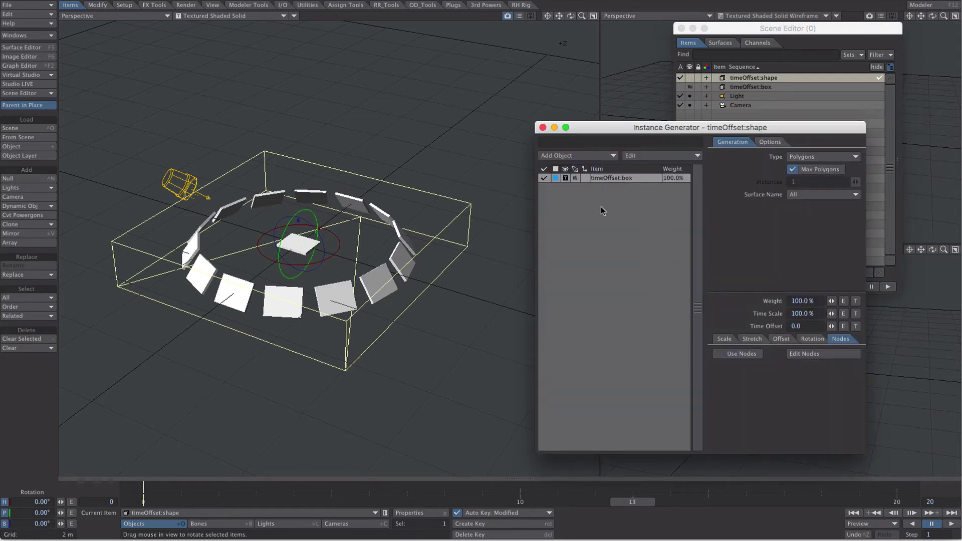
{"action": "left_click", "coordinate": [575, 178]}
{"action": "left_click", "coordinate": [952, 524]}
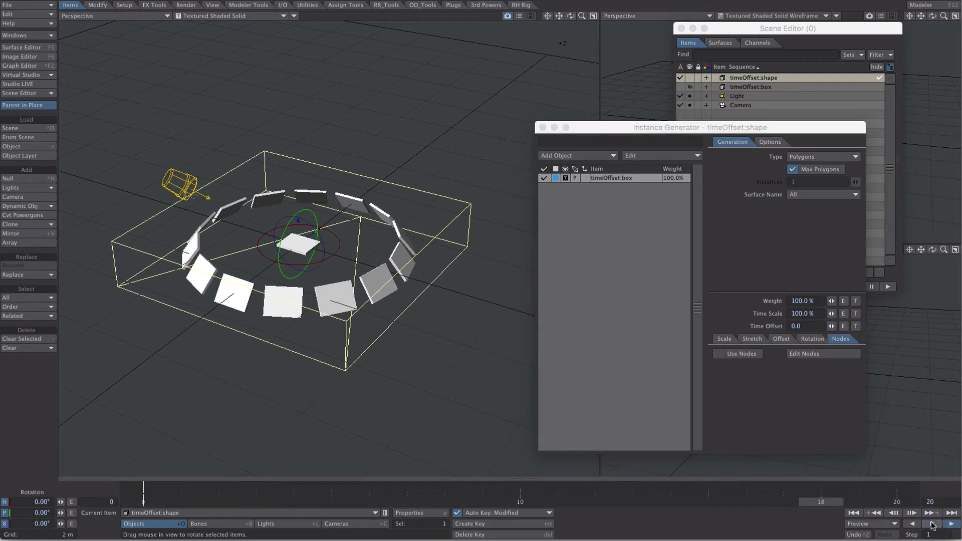
{"action": "left_click", "coordinate": [735, 354]}
{"action": "left_click", "coordinate": [820, 356]}
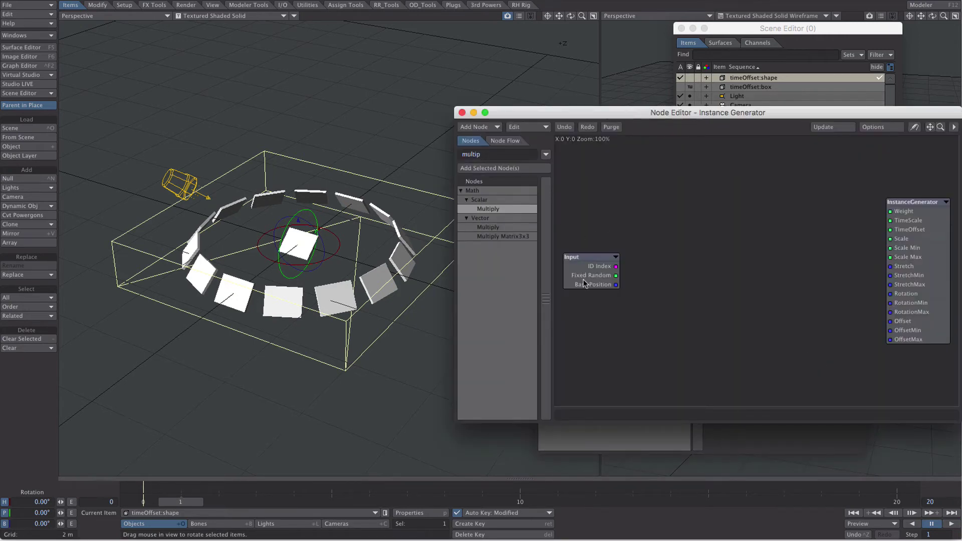
- Add a Multiply node feeding ID Index × -0.03 into the instance TimeOffset
{"action": "left_click_drag", "start_coordinate": [584, 279], "coordinate": [654, 200]}
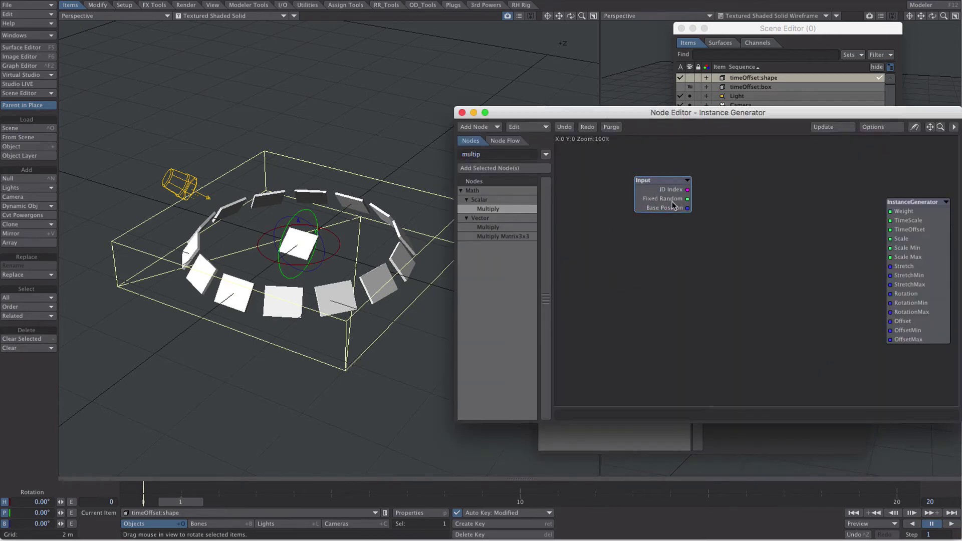
{"action": "left_click", "coordinate": [490, 155]}
{"action": "double_click", "coordinate": [486, 209]}
{"action": "left_click_drag", "start_coordinate": [687, 189], "coordinate": [892, 229]}
{"action": "double_click", "coordinate": [751, 275]}
{"action": "left_click", "coordinate": [429, 81]}
{"action": "type", "text": "-"}
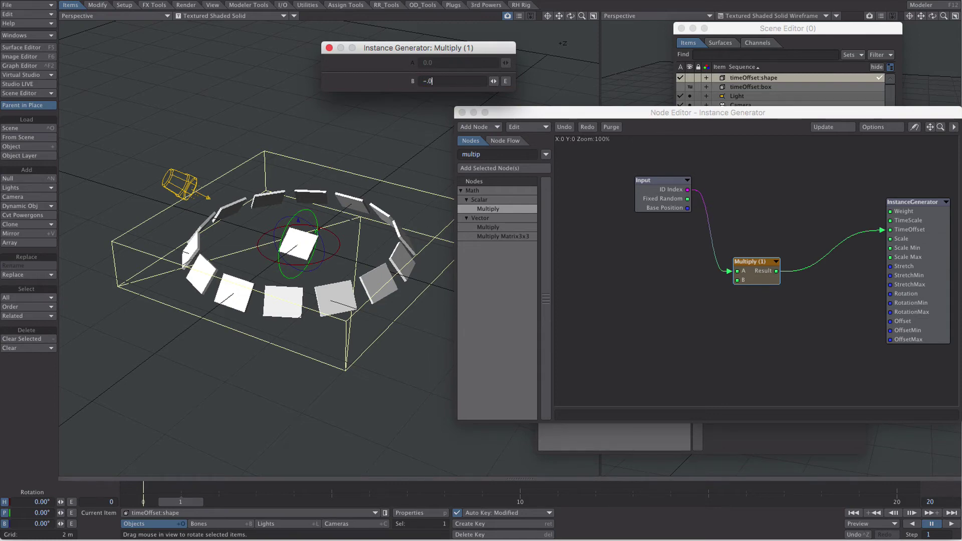
{"action": "type", "text": "0.03"}
{"action": "key", "text": "Return"}
- Close the node graph and extend the end frame from 20 to 60 while previewing playback
{"action": "left_click", "coordinate": [462, 112]}
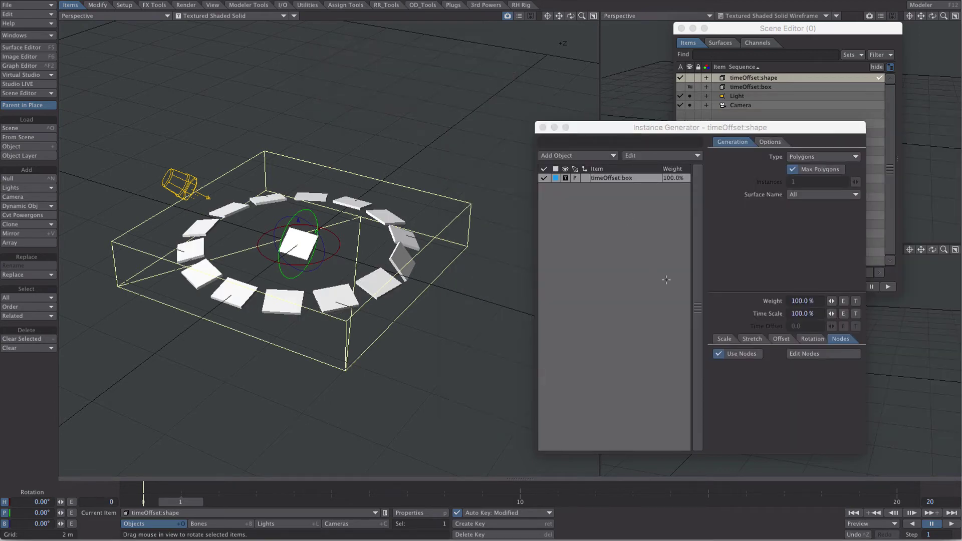
{"action": "left_click", "coordinate": [951, 525]}
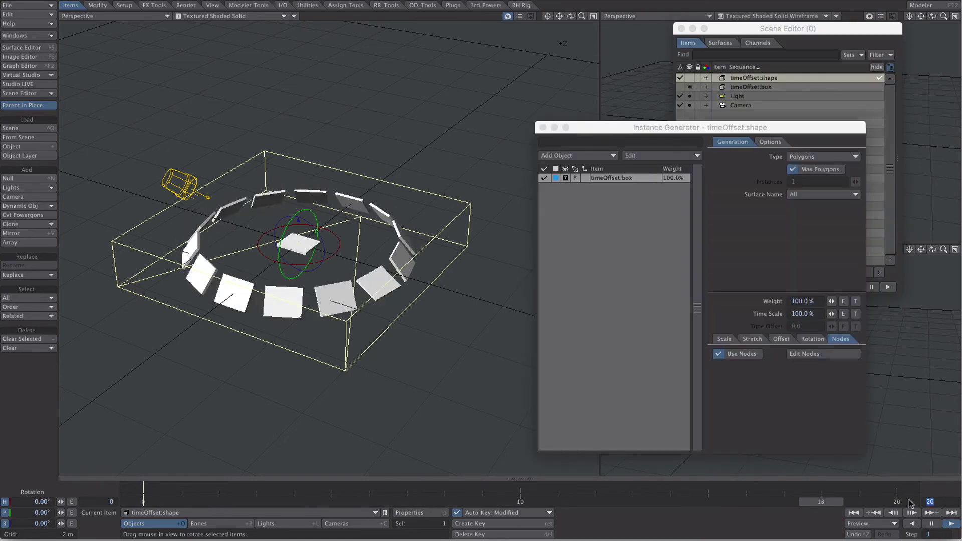
{"action": "type", "text": "60"}
{"action": "key", "text": "Return"}
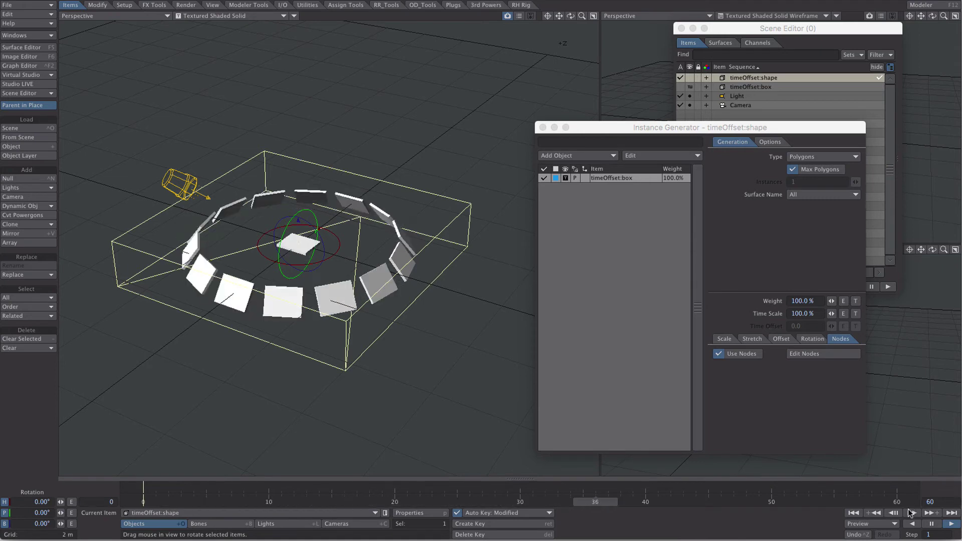
{"action": "left_click", "coordinate": [932, 523]}
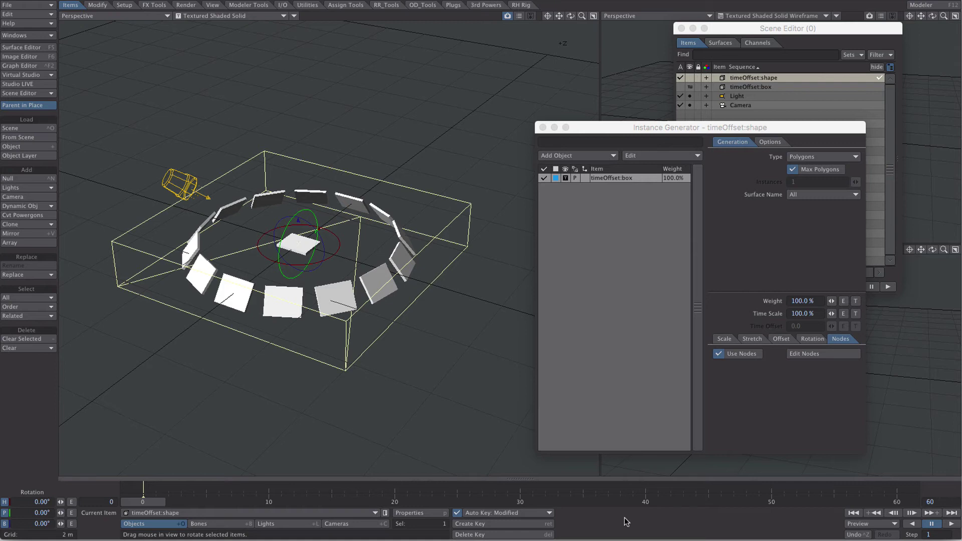
- Add a new null named 'boxParent', correcting the misspelled name
{"action": "key", "text": "ctrl+n"}
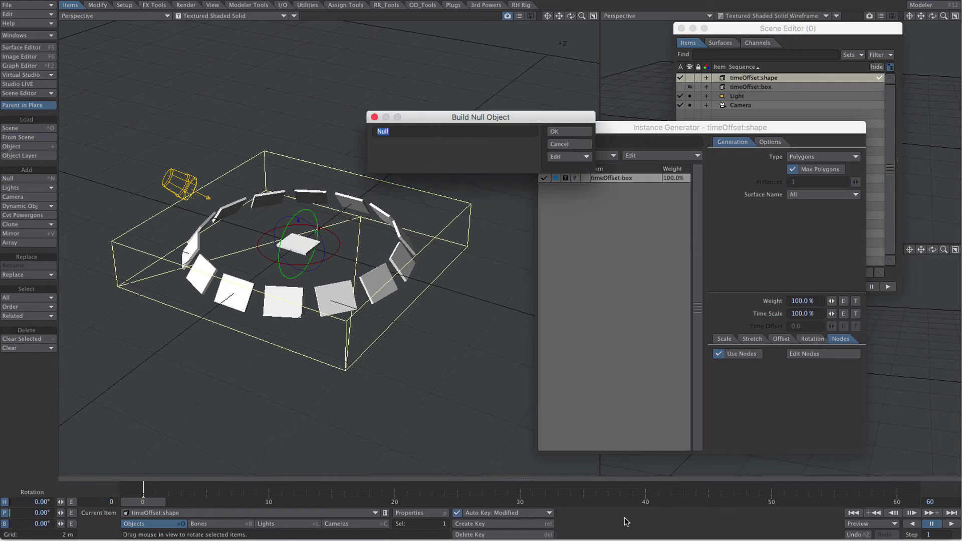
{"action": "type", "text": "boxPren"}
{"action": "key", "text": "BackSpace"}
{"action": "key", "text": "BackSpace"}
{"action": "key", "text": "BackSpace"}
{"action": "type", "text": "arent"}
{"action": "key", "text": "Return"}
- Parent timeOffset:box under boxParent in the item list, moving the Instance Generator aside and back
{"action": "left_click_drag", "start_coordinate": [678, 140], "coordinate": [667, 236]}
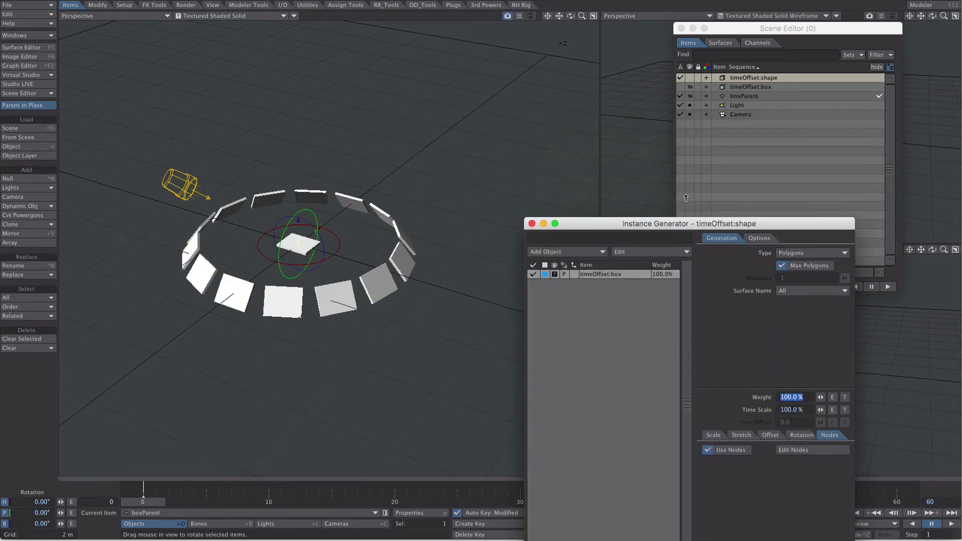
{"action": "left_click", "coordinate": [756, 86]}
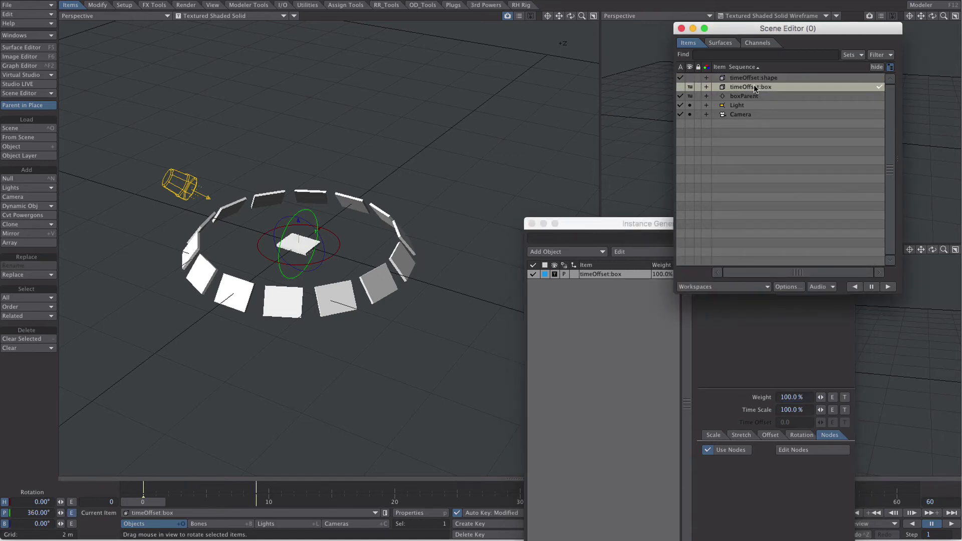
{"action": "left_click_drag", "start_coordinate": [755, 89], "coordinate": [741, 100]}
{"action": "left_click_drag", "start_coordinate": [629, 223], "coordinate": [647, 109]}
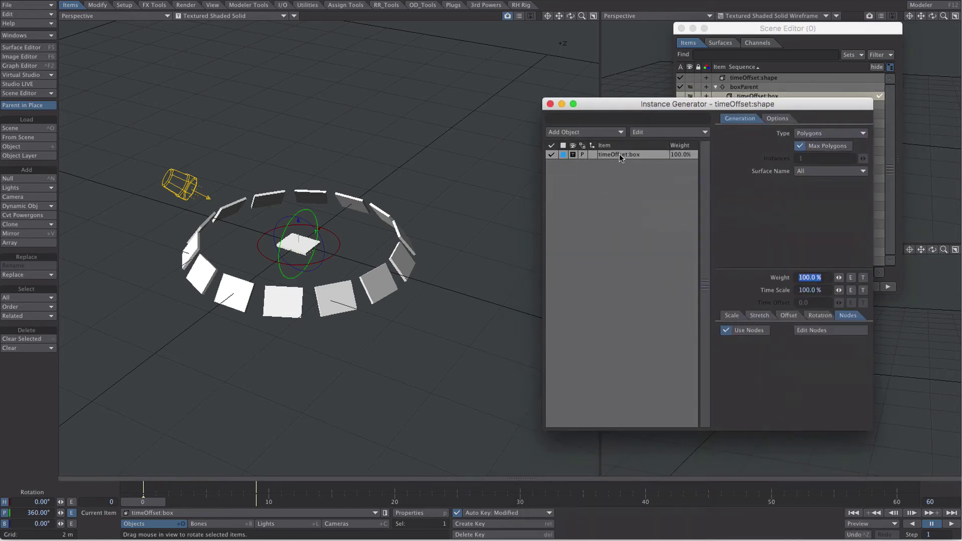
{"action": "left_click", "coordinate": [619, 155]}
{"action": "left_click", "coordinate": [601, 131]}
- Replace the instanced object with boxParent and enable its hierarchy so the child box is included
{"action": "left_click", "coordinate": [648, 126]}
{"action": "left_click", "coordinate": [649, 131]}
{"action": "mouse_move", "coordinate": [667, 150]}
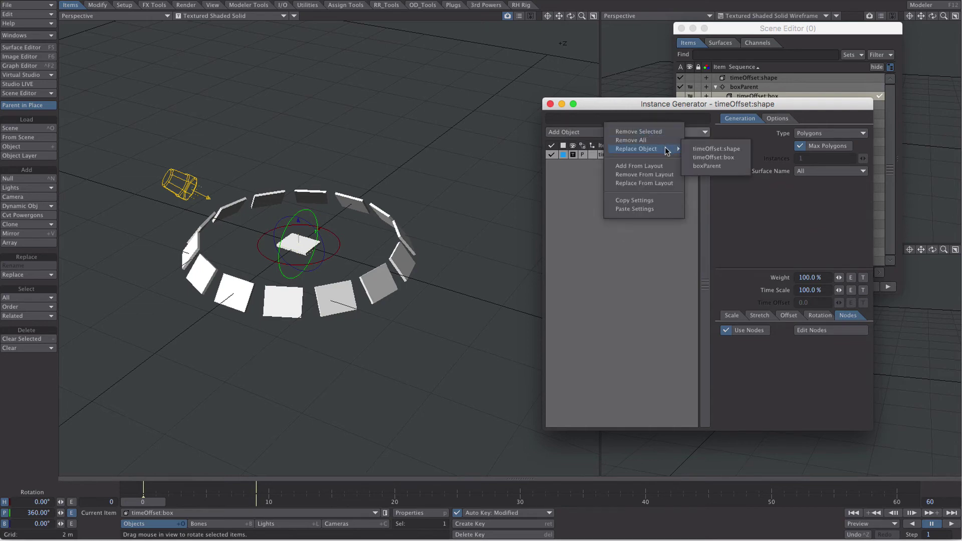
{"action": "left_click", "coordinate": [732, 166]}
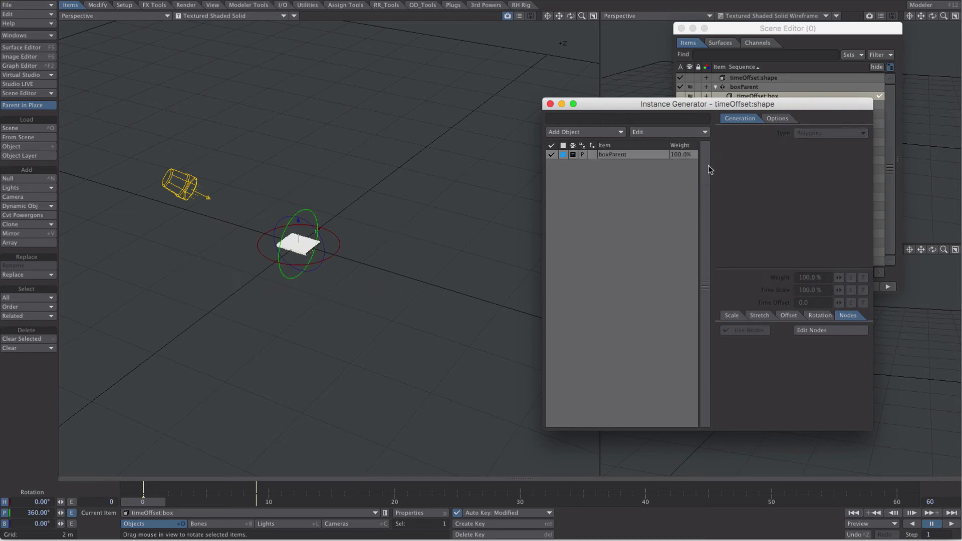
{"action": "left_click", "coordinate": [594, 155]}
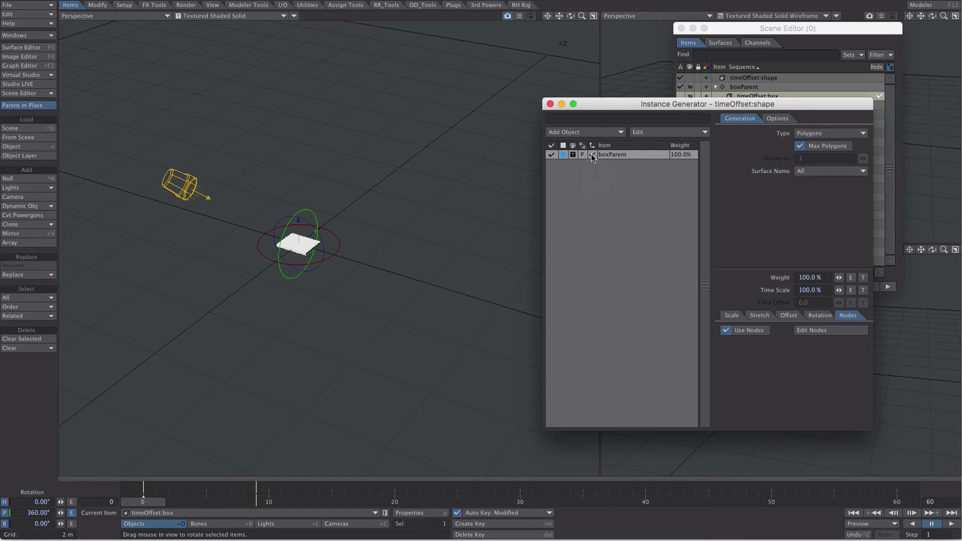
{"action": "left_click", "coordinate": [592, 155]}
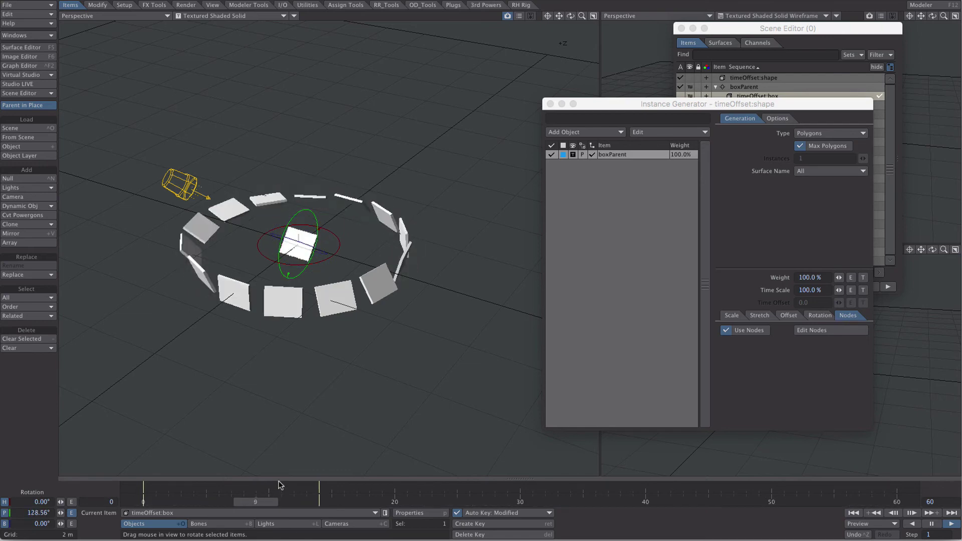
- Change the Multiply (1) node's B value from -0.03 to -0.05
{"action": "left_click", "coordinate": [821, 332]}
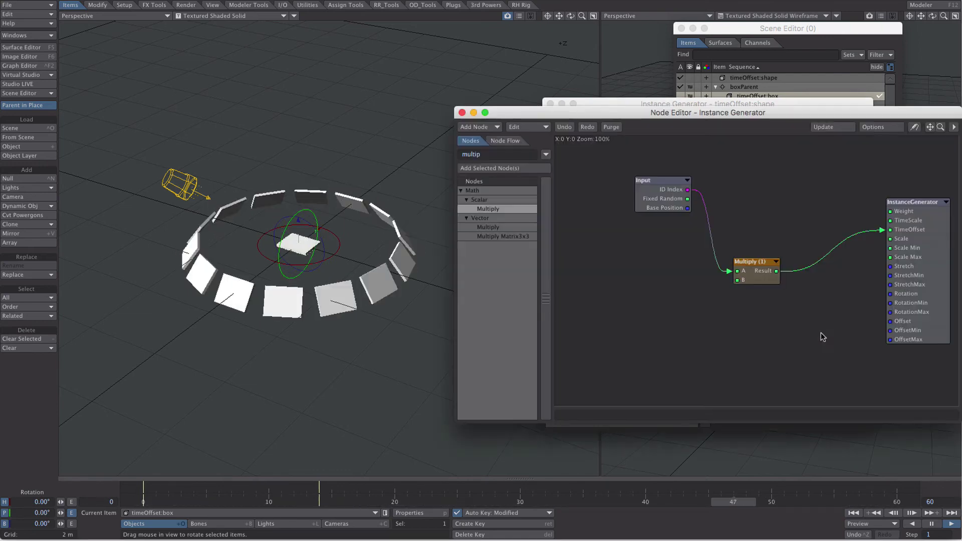
{"action": "double_click", "coordinate": [761, 263]}
{"action": "left_click_drag", "start_coordinate": [435, 81], "coordinate": [442, 81]}
{"action": "key", "text": "BackSpace"}
{"action": "type", "text": "5"}
{"action": "key", "text": "Return"}
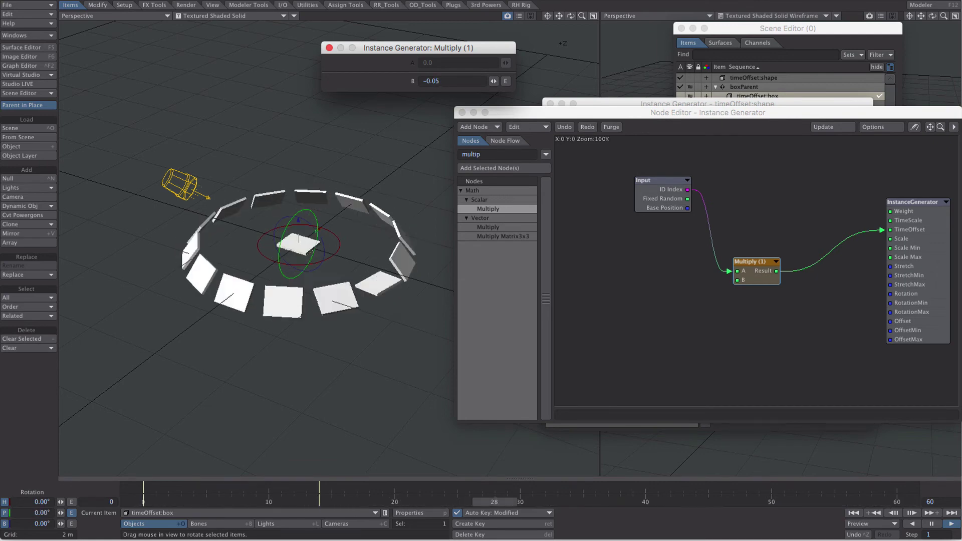
- Close the Node Editor, stop playback and rewind to frame 0
{"action": "left_click", "coordinate": [462, 112]}
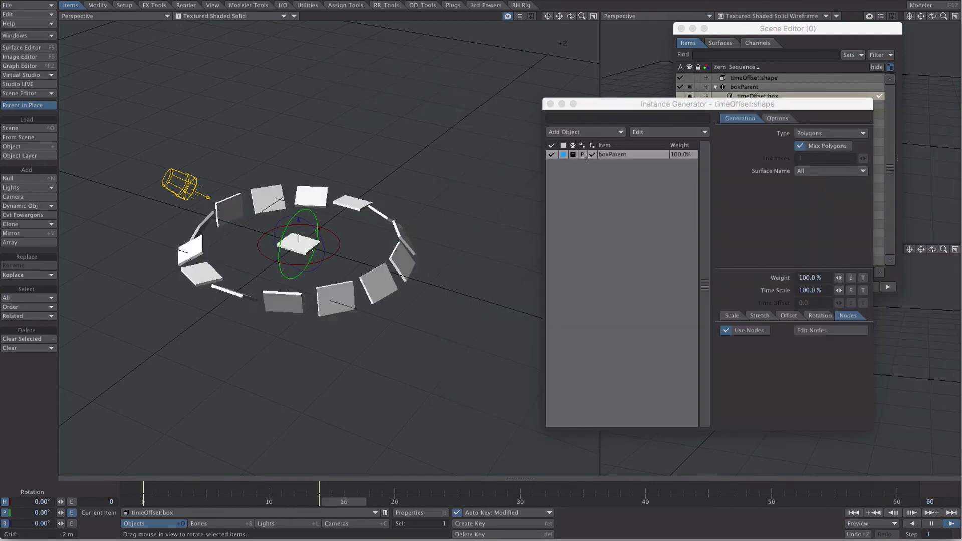
{"action": "left_click", "coordinate": [931, 524]}
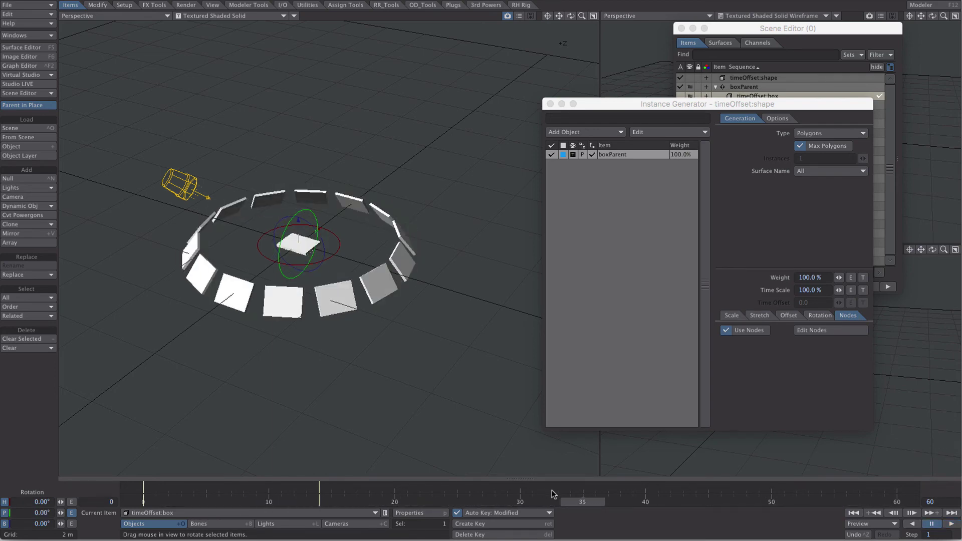
{"action": "left_click_drag", "start_coordinate": [570, 502], "coordinate": [143, 501]}
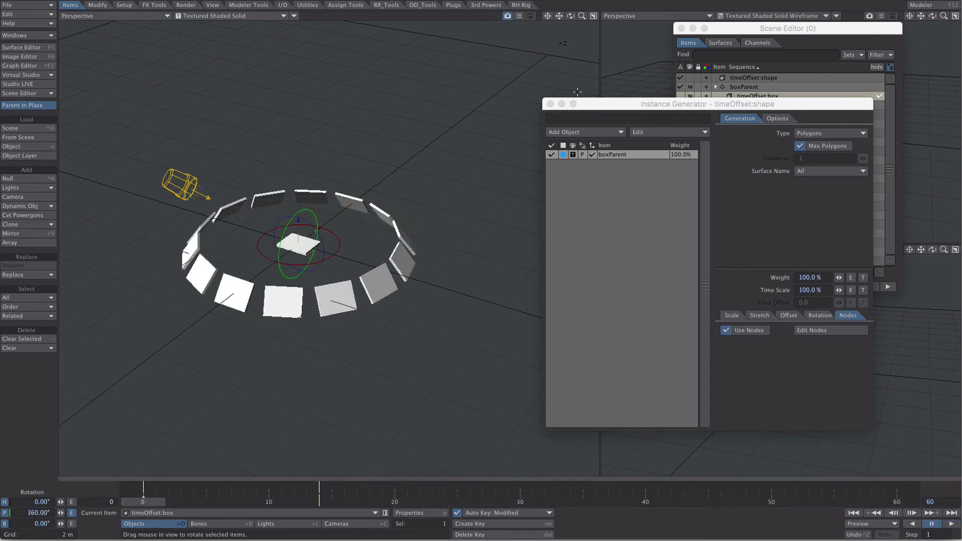
- Create a full-size scale key for the box at frame 7, excluding rotation
{"action": "left_click", "coordinate": [549, 104]}
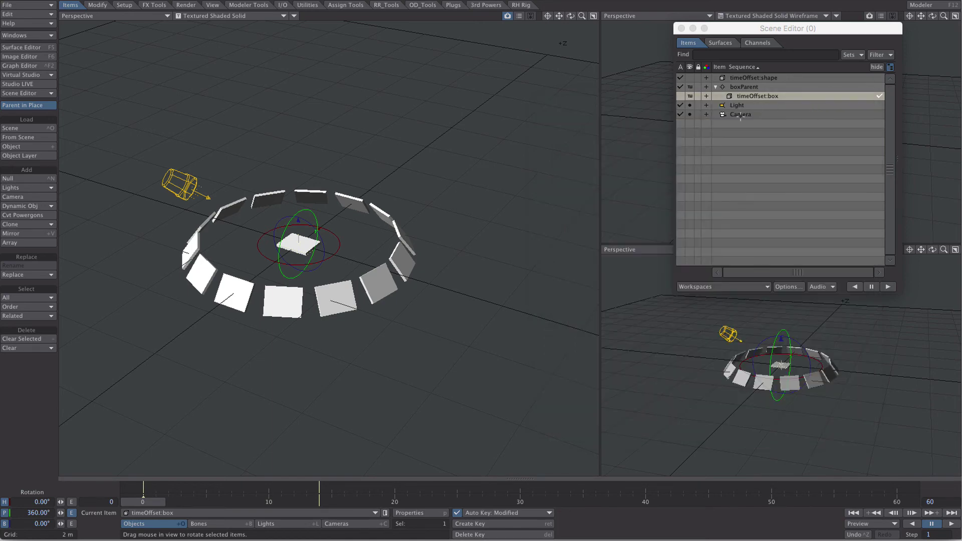
{"action": "left_click_drag", "start_coordinate": [154, 504], "coordinate": [231, 502]}
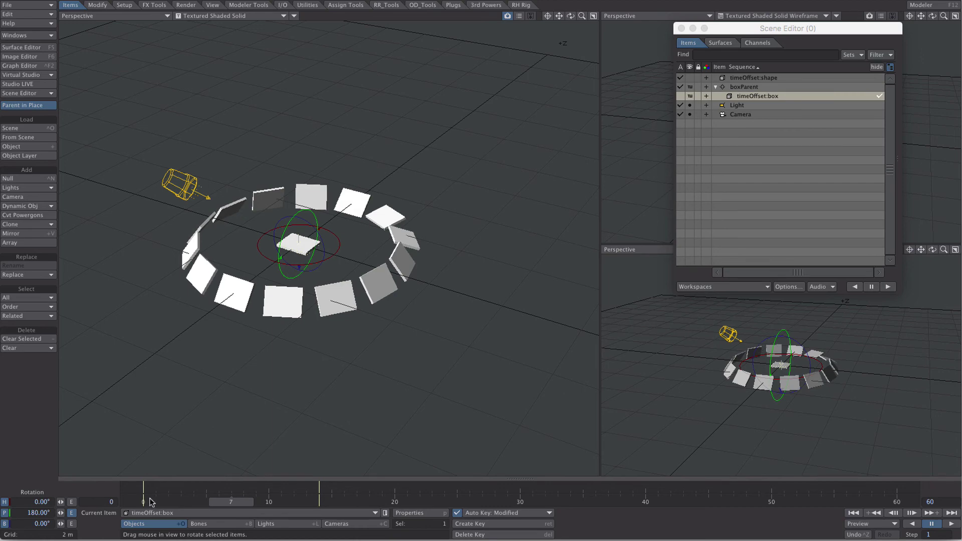
{"action": "key", "text": "shift+h"}
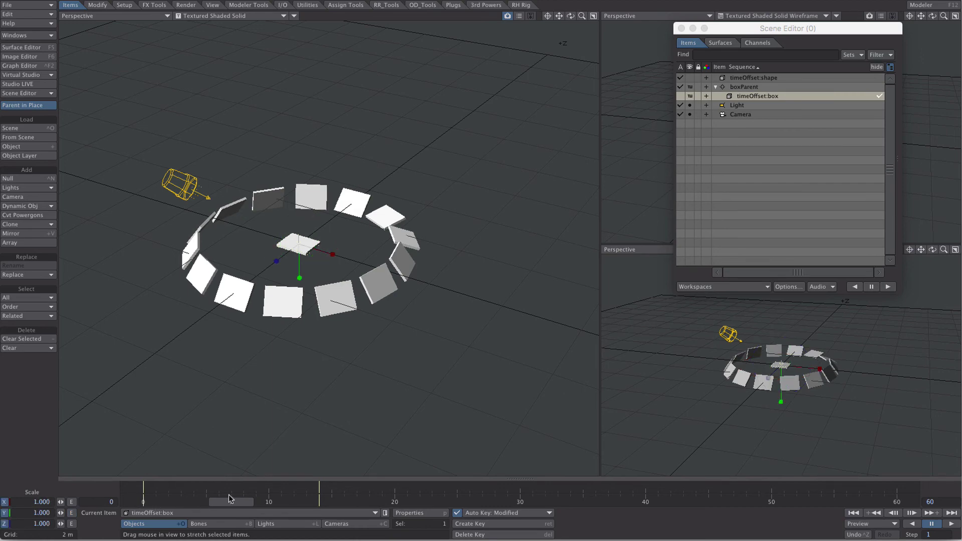
{"action": "key", "text": "Return"}
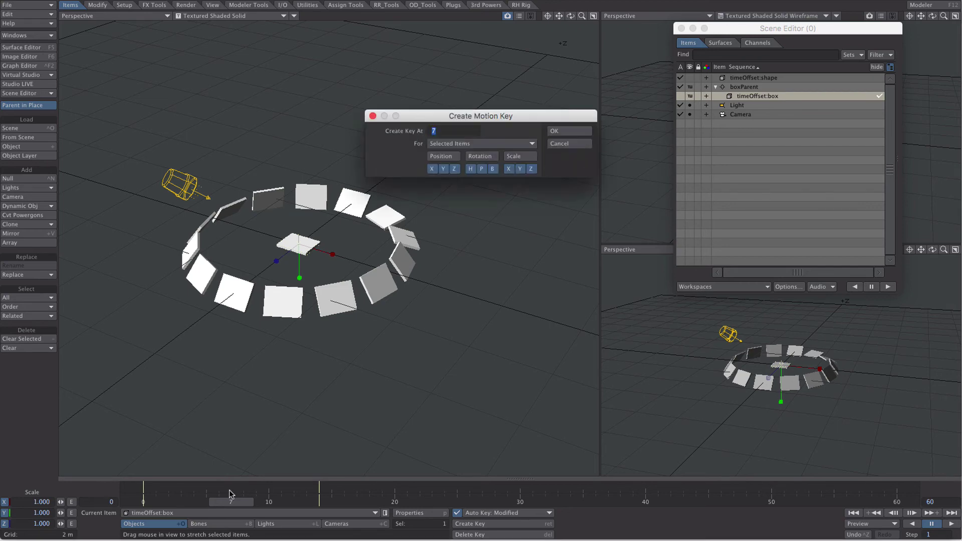
{"action": "left_click", "coordinate": [488, 158]}
{"action": "left_click", "coordinate": [557, 131]}
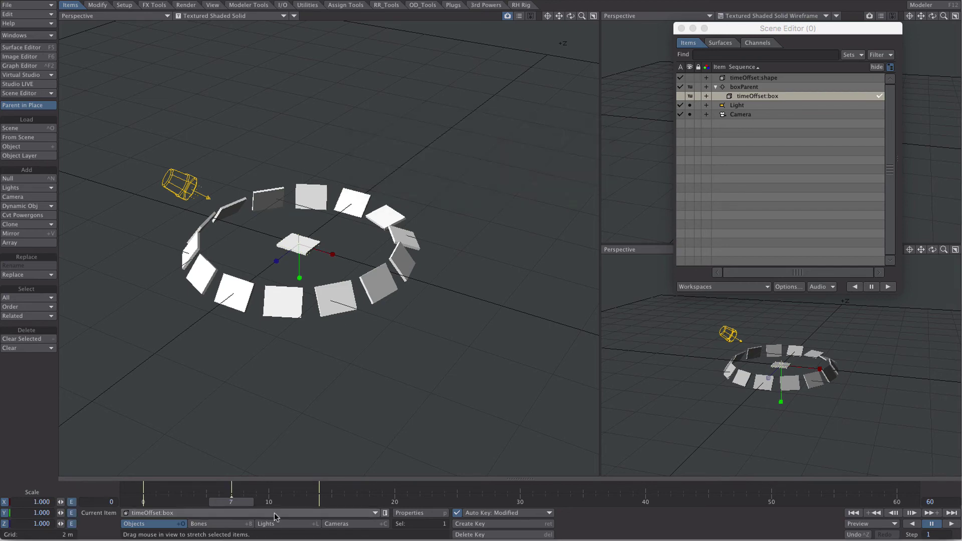
- Set the box's scale to 0 at frame 0 and preview it growing
{"action": "left_click_drag", "start_coordinate": [231, 501], "coordinate": [142, 501]}
{"action": "left_click_drag", "start_coordinate": [18, 501], "coordinate": [148, 502]}
{"action": "type", "text": "0"}
{"action": "key", "text": "Tab"}
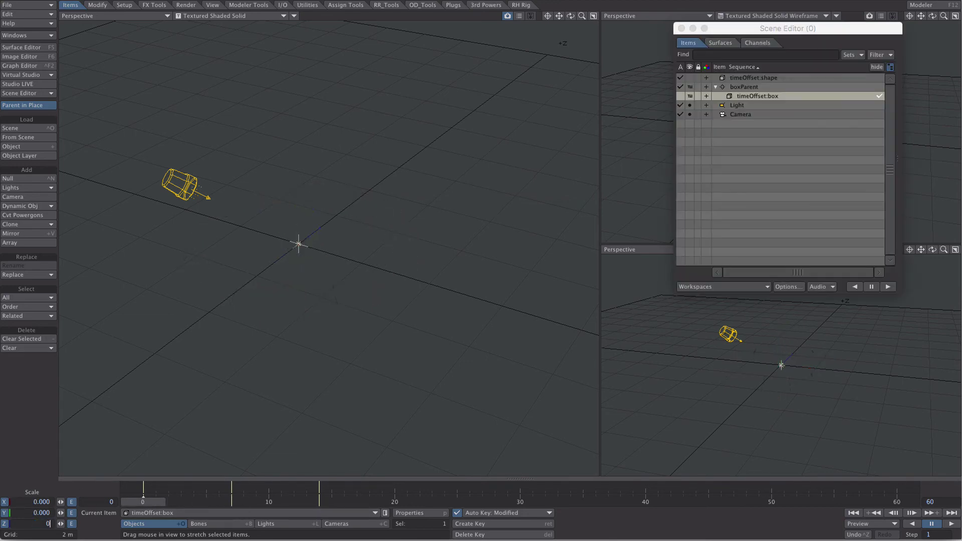
{"action": "left_click", "coordinate": [951, 525]}
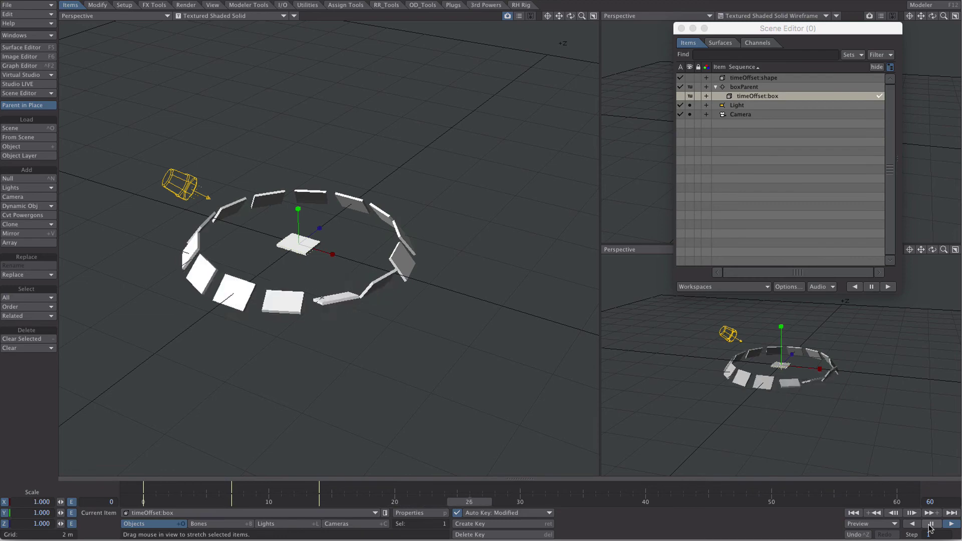
{"action": "left_click", "coordinate": [930, 525]}
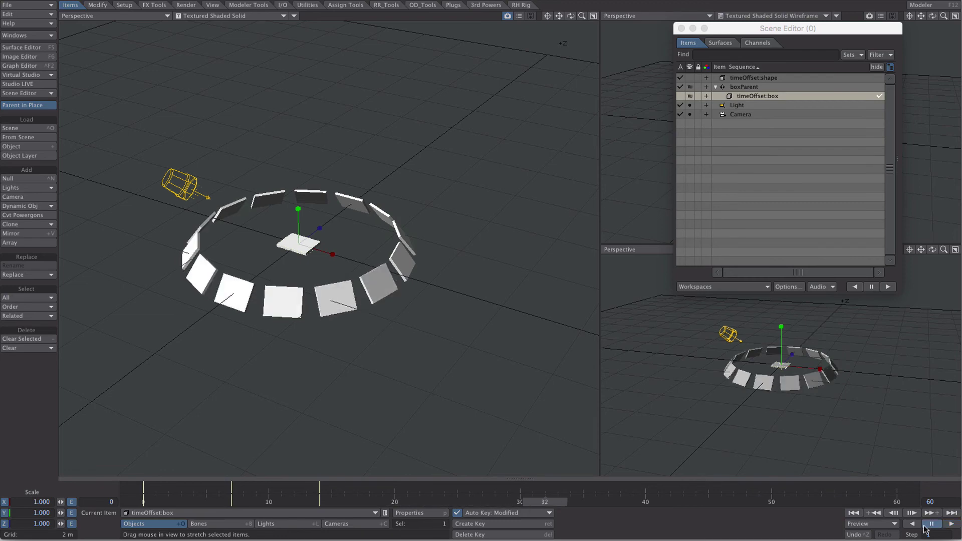
{"action": "key", "text": "ctrl+F2"}
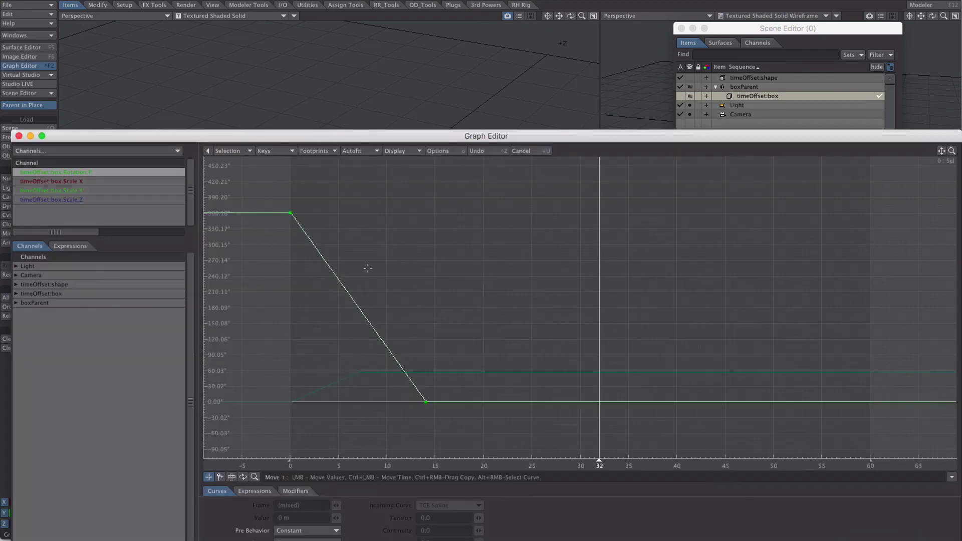
- Ease the Scale.Z keys at frames 7 and 14 with tension 1.0, then replay the animation
{"action": "left_click", "coordinate": [107, 199], "text": "ctrl"}
{"action": "right_click_drag", "start_coordinate": [543, 268], "coordinate": [344, 440]}
{"action": "key", "text": "F3"}
{"action": "left_click", "coordinate": [20, 137]}
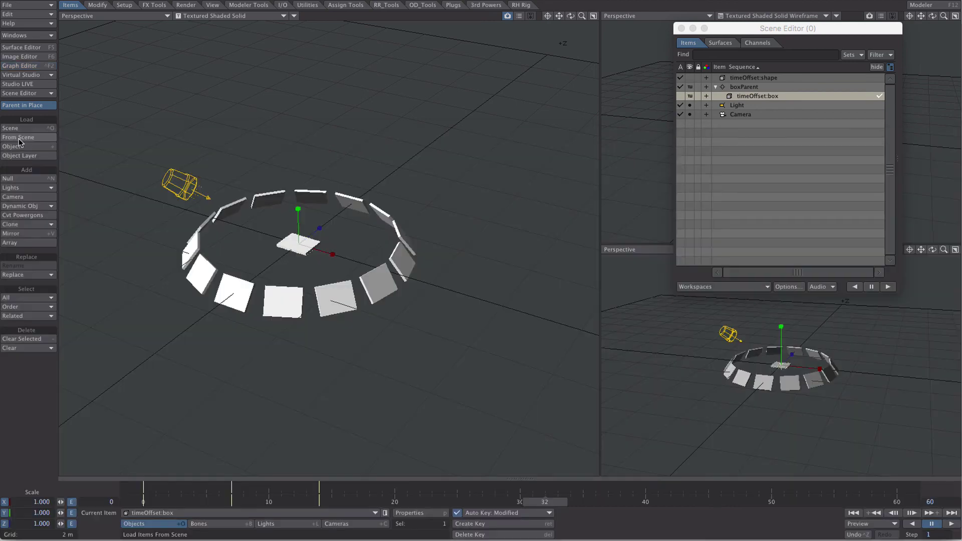
{"action": "left_click", "coordinate": [931, 525]}
{"action": "left_click", "coordinate": [950, 524]}
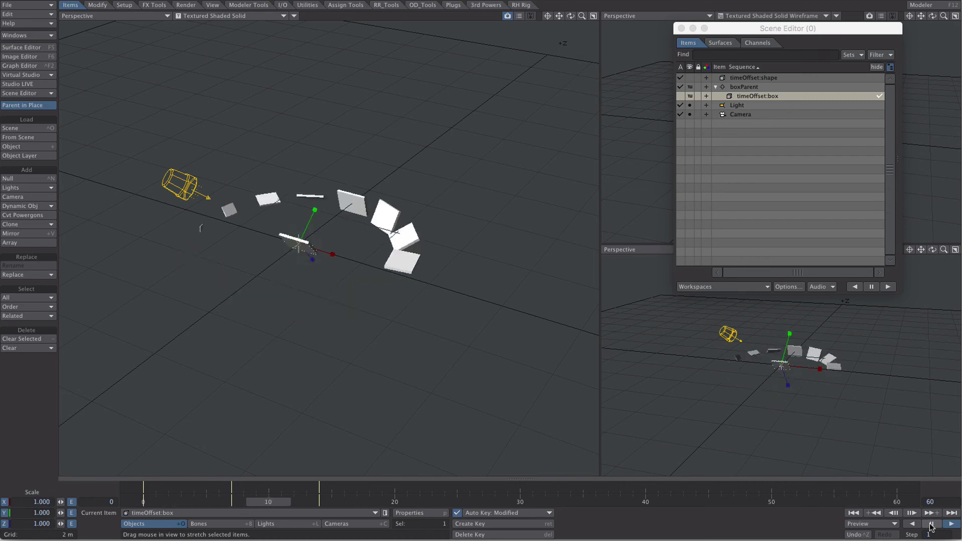
- Stop playback at frame 38 and create a motion key for the box at frame 24
{"action": "left_click", "coordinate": [932, 525]}
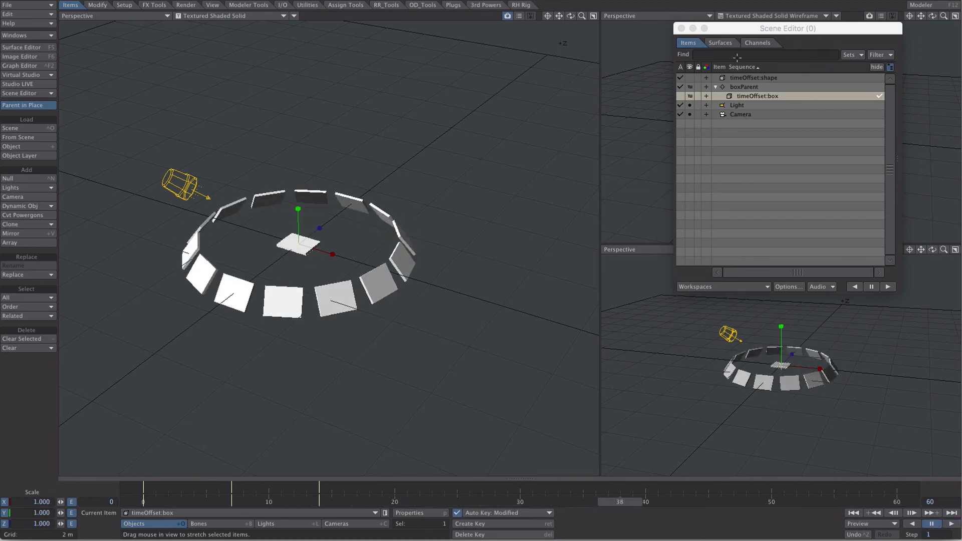
{"action": "left_click_drag", "start_coordinate": [608, 502], "coordinate": [444, 503]}
{"action": "key", "text": "Return"}
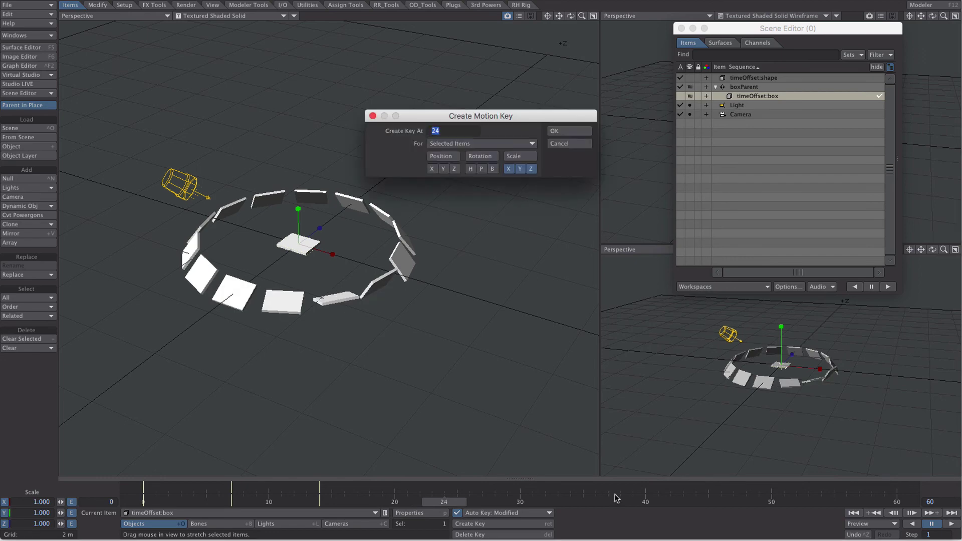
{"action": "left_click", "coordinate": [561, 133]}
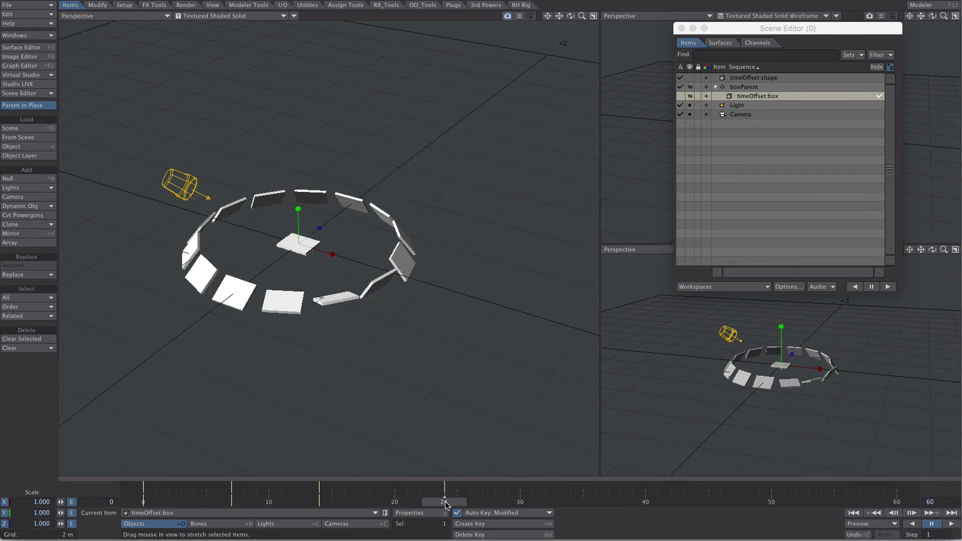
- Set the box's scale to 0 at frame 23 and review the shrinking
{"action": "key", "text": "Right"}
{"action": "key", "text": "Right"}
{"action": "key", "text": "Right"}
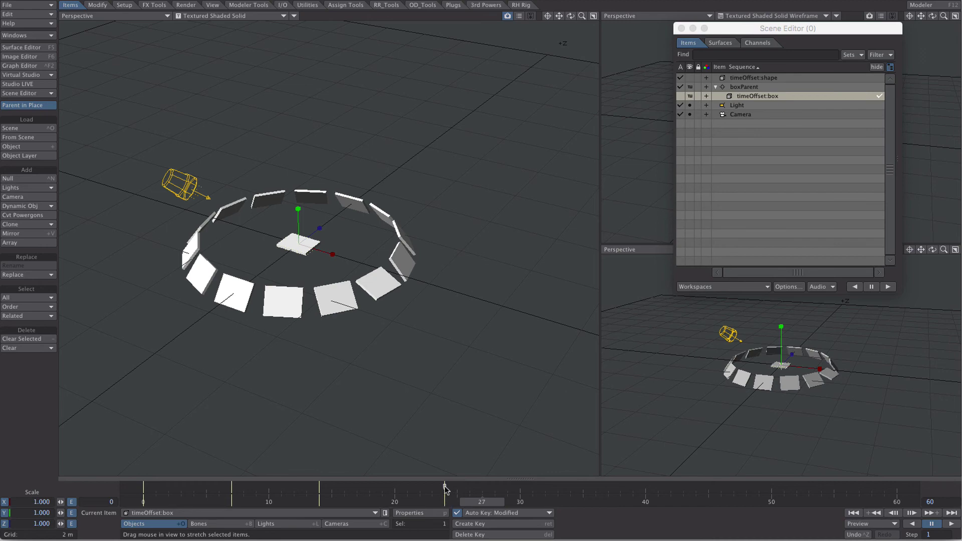
{"action": "left_click_drag", "start_coordinate": [505, 503], "coordinate": [431, 502]}
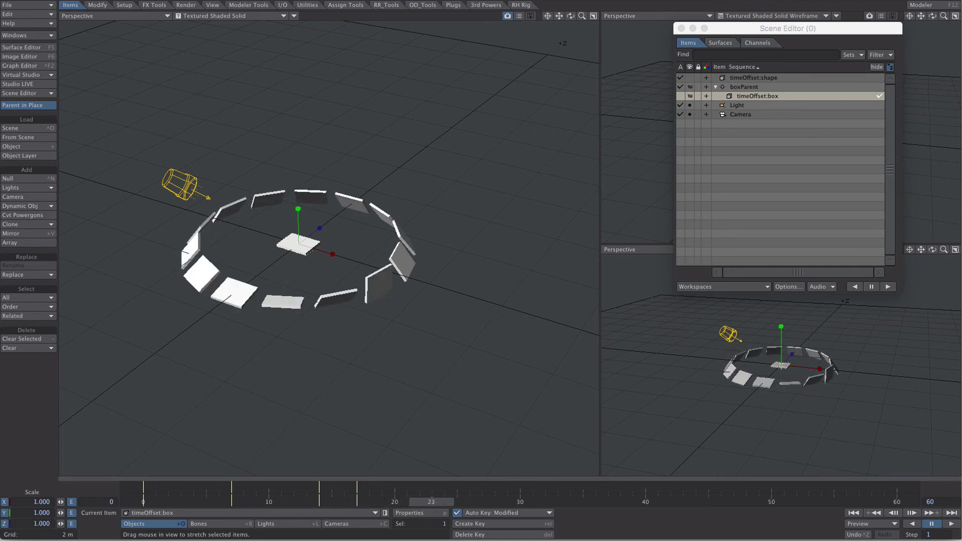
{"action": "left_click", "coordinate": [24, 503]}
{"action": "type", "text": "0"}
{"action": "key", "text": "Tab"}
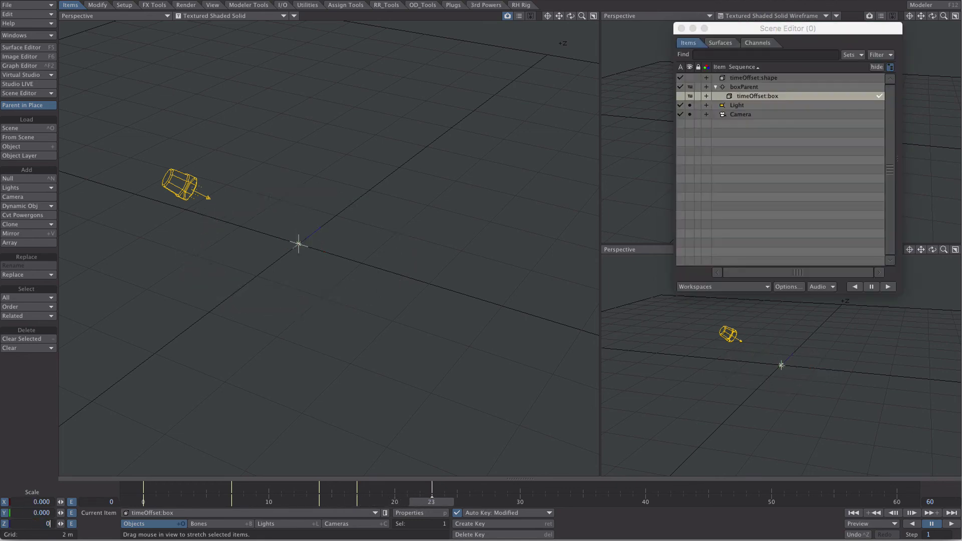
{"action": "left_click_drag", "start_coordinate": [431, 501], "coordinate": [256, 501]}
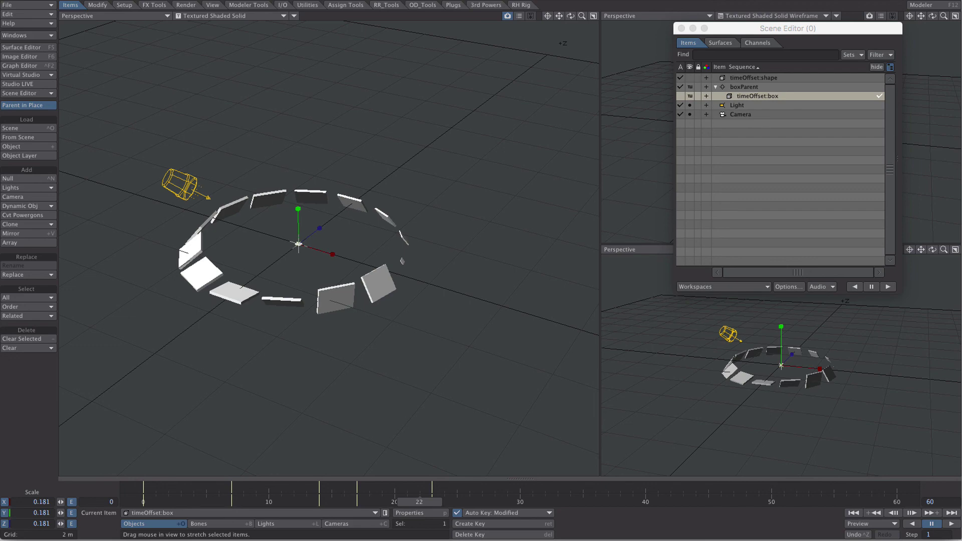
- Set the box's scale to 0.001 at frame 23 and create a Position Y-only key there
{"action": "left_click", "coordinate": [38, 502]}
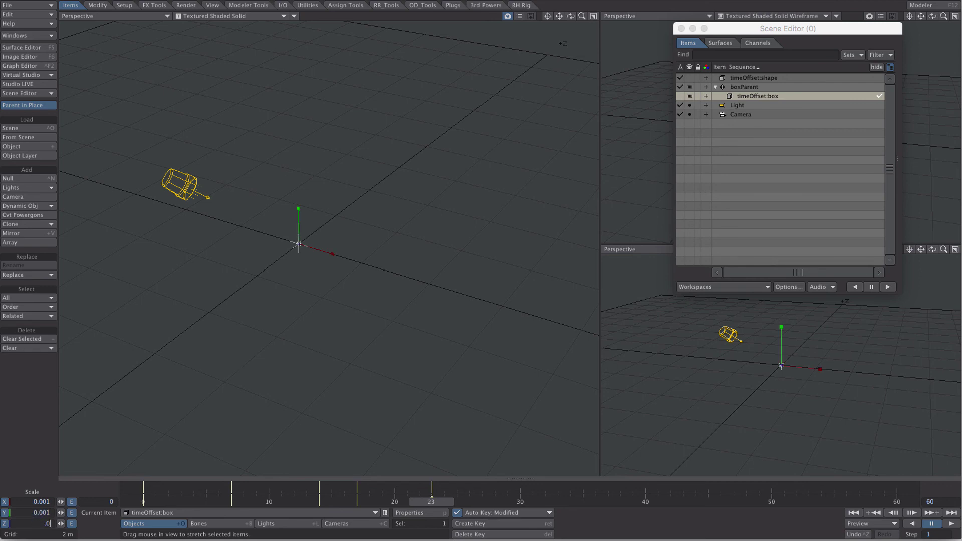
{"action": "key", "text": "Return"}
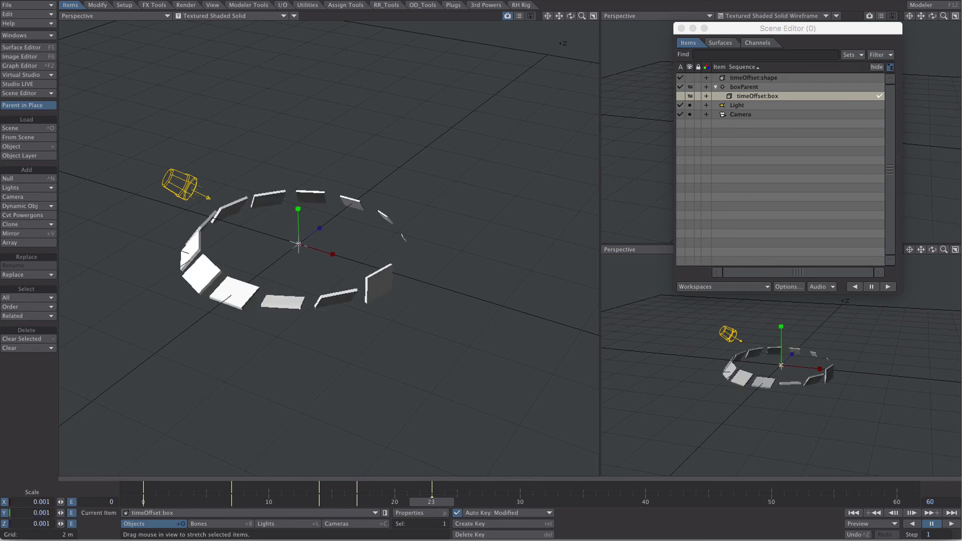
{"action": "key", "text": "Return"}
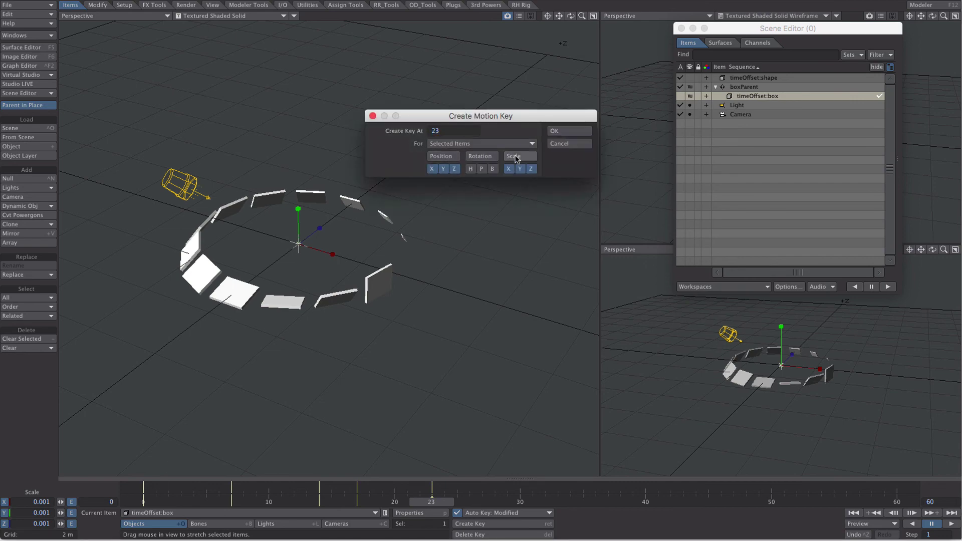
{"action": "left_click", "coordinate": [444, 167]}
{"action": "left_click", "coordinate": [560, 131]}
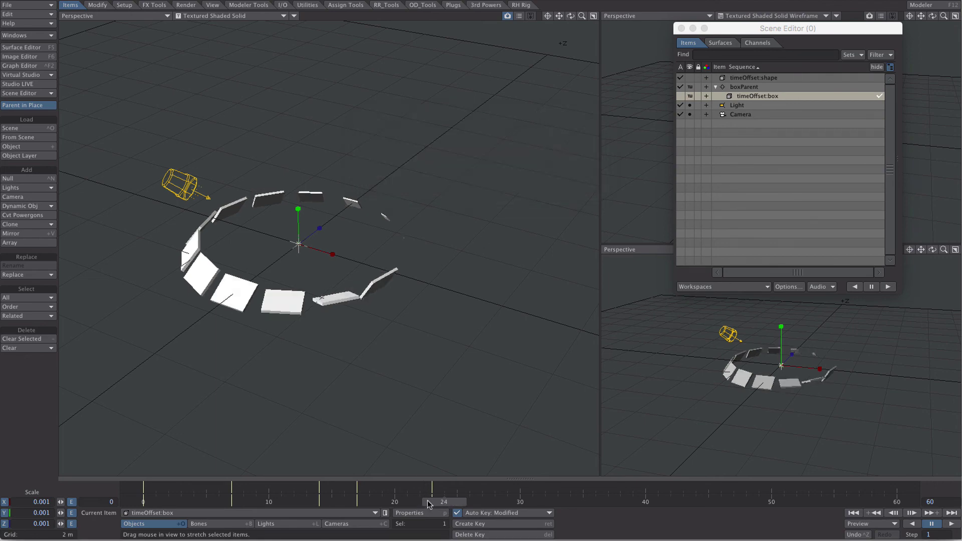
{"action": "key", "text": "t"}
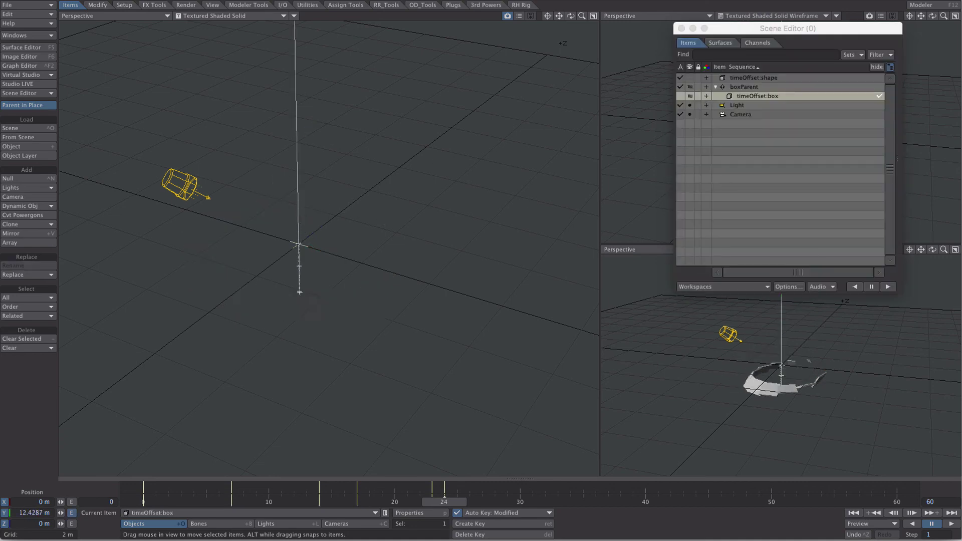
- In the Graph Editor, change the frame 24 key's incoming curve and delete the frame 23 key
{"action": "key", "text": "ctrl+F2"}
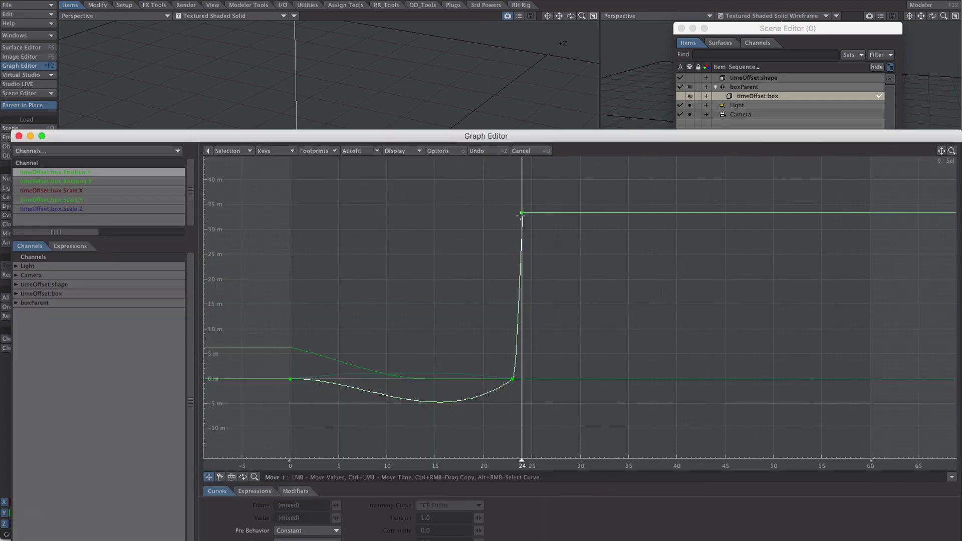
{"action": "right_click_drag", "start_coordinate": [554, 193], "coordinate": [499, 236]}
{"action": "left_click", "coordinate": [479, 506]}
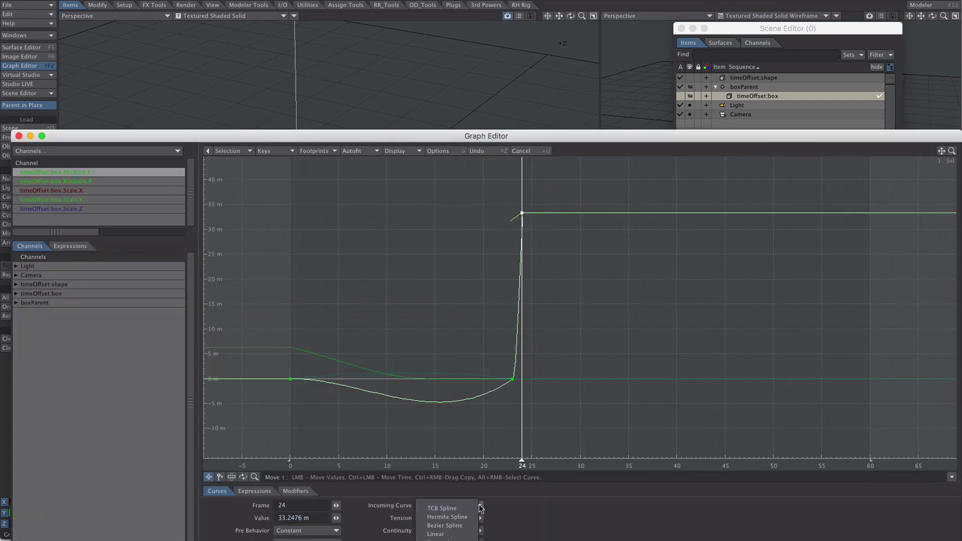
{"action": "left_click", "coordinate": [454, 540]}
{"action": "right_click_drag", "start_coordinate": [500, 373], "coordinate": [500, 373]}
{"action": "key", "text": "Delete"}
{"action": "left_click", "coordinate": [19, 136]}
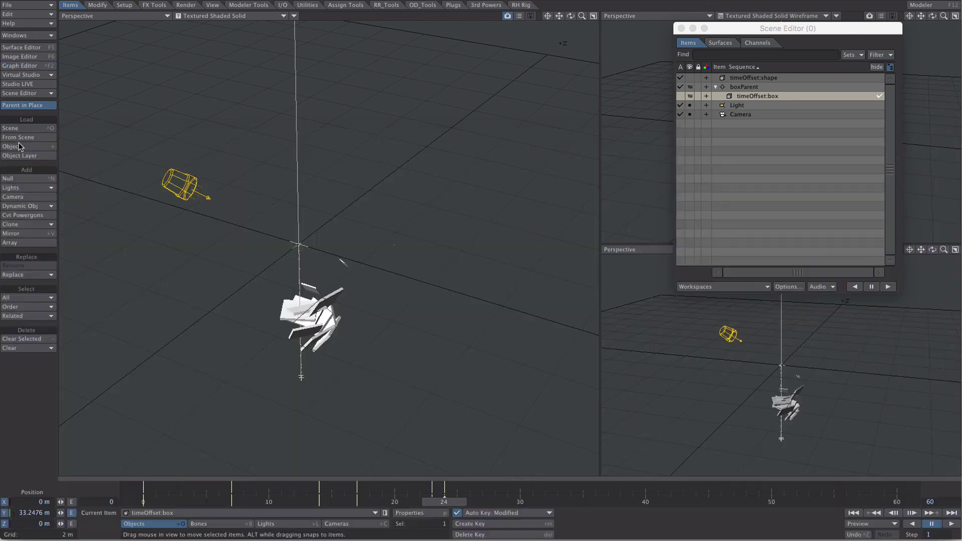
- Scrub and play back to check the boxes rising to 33.2476 m at frame 24
{"action": "mouse_move", "coordinate": [439, 502]}
{"action": "left_mouse_down"}
{"action": "mouse_move", "coordinate": [428, 502]}
{"action": "mouse_move", "coordinate": [578, 501]}
{"action": "mouse_move", "coordinate": [138, 502]}
{"action": "left_mouse_up"}
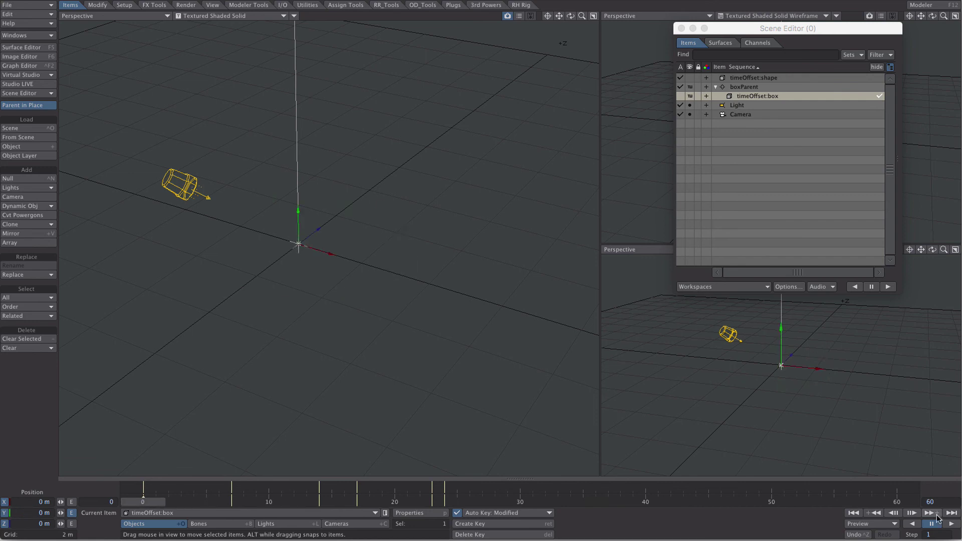
{"action": "left_click", "coordinate": [951, 523]}
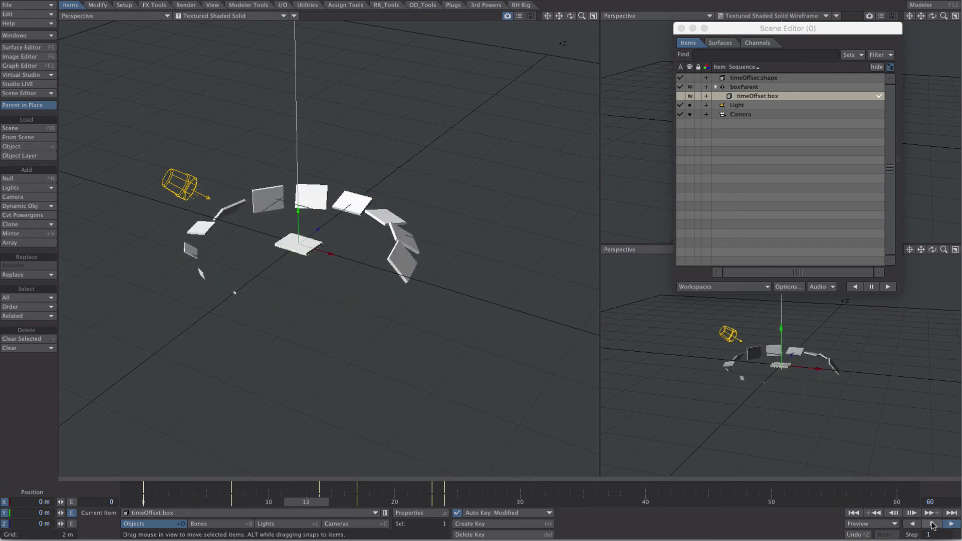
{"action": "left_click", "coordinate": [933, 524]}
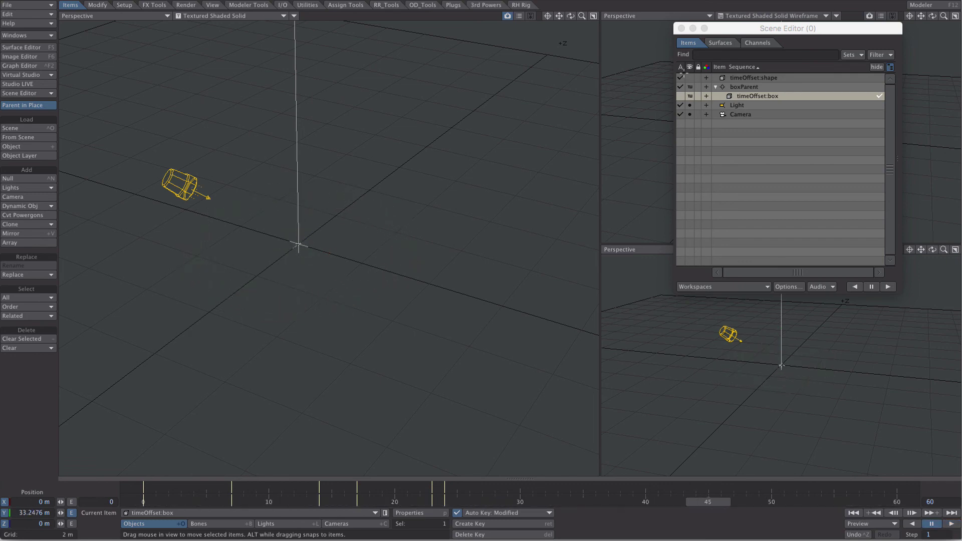
{"action": "left_click", "coordinate": [733, 265]}
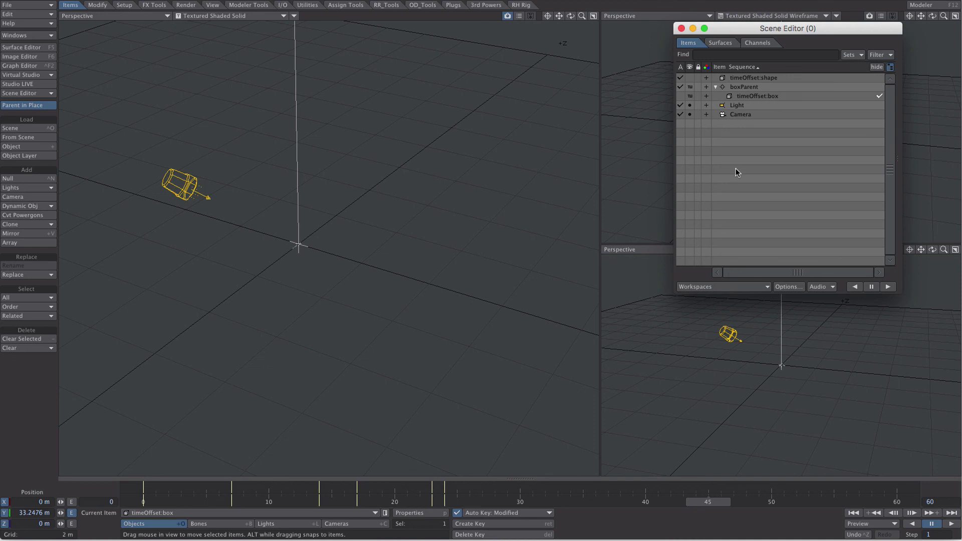
- With boxParent selected, add a new Null to the scene
{"action": "left_click", "coordinate": [744, 87]}
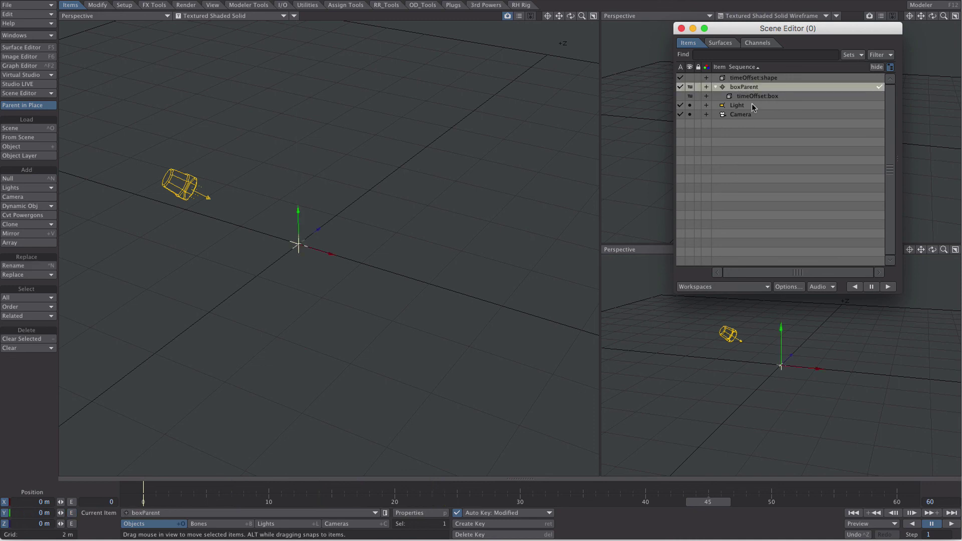
{"action": "left_click_drag", "start_coordinate": [424, 502], "coordinate": [319, 502]}
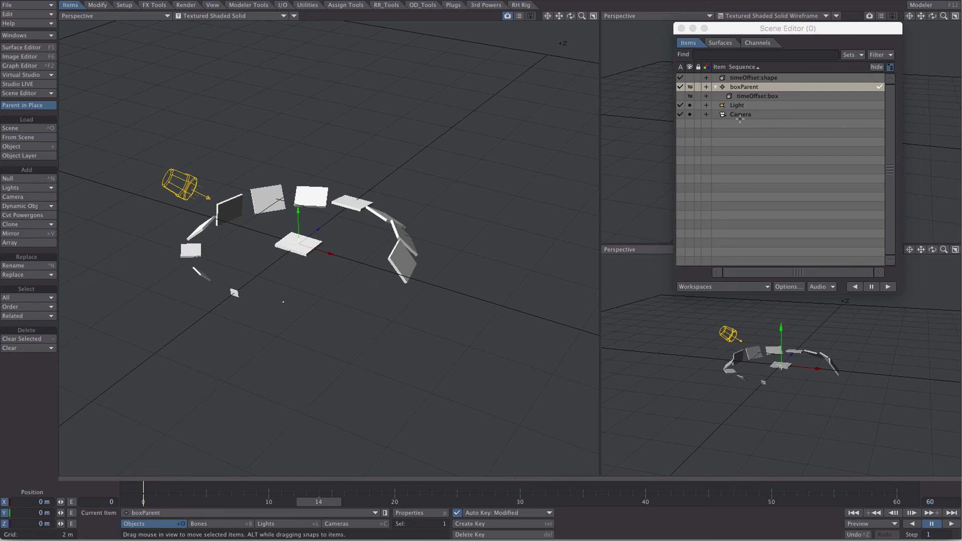
{"action": "key", "text": "ctrl+n"}
{"action": "key", "text": "Return"}
- Turn off Parent in Place, parent boxParent under the Null, preview, then return boxParent to the top level
{"action": "left_click", "coordinate": [744, 88]}
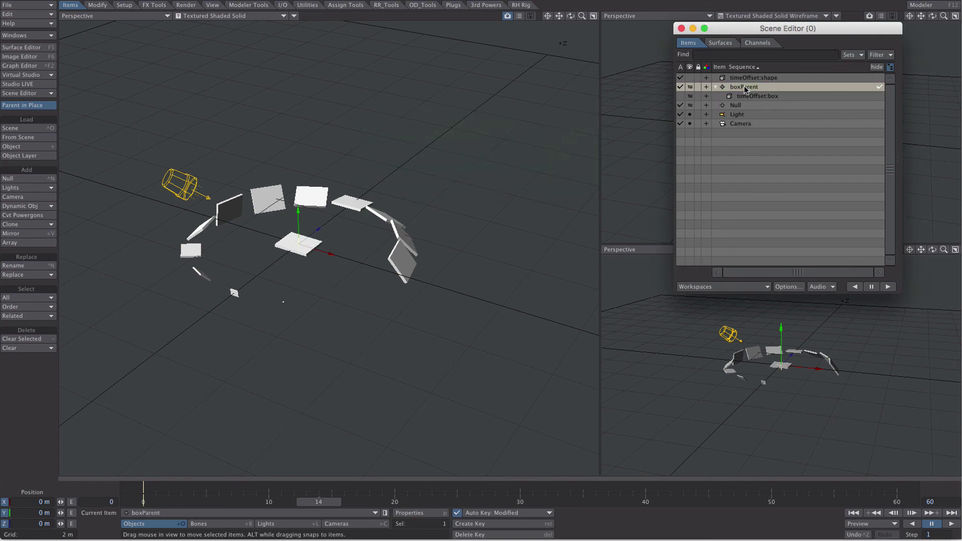
{"action": "left_click", "coordinate": [40, 106]}
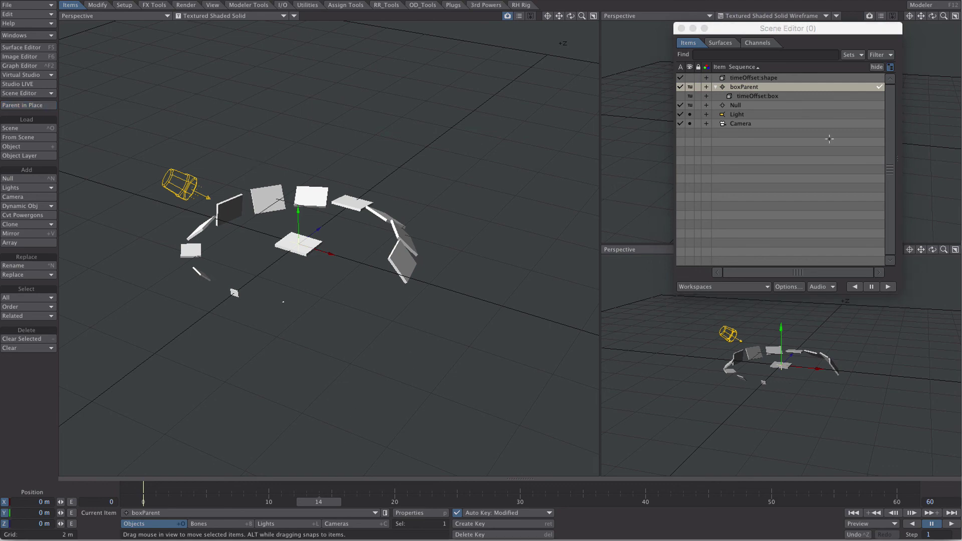
{"action": "left_click_drag", "start_coordinate": [735, 83], "coordinate": [744, 106]}
{"action": "left_click_drag", "start_coordinate": [341, 487], "coordinate": [168, 501]}
{"action": "left_click", "coordinate": [951, 523]}
{"action": "left_click_drag", "start_coordinate": [760, 95], "coordinate": [714, 99]}
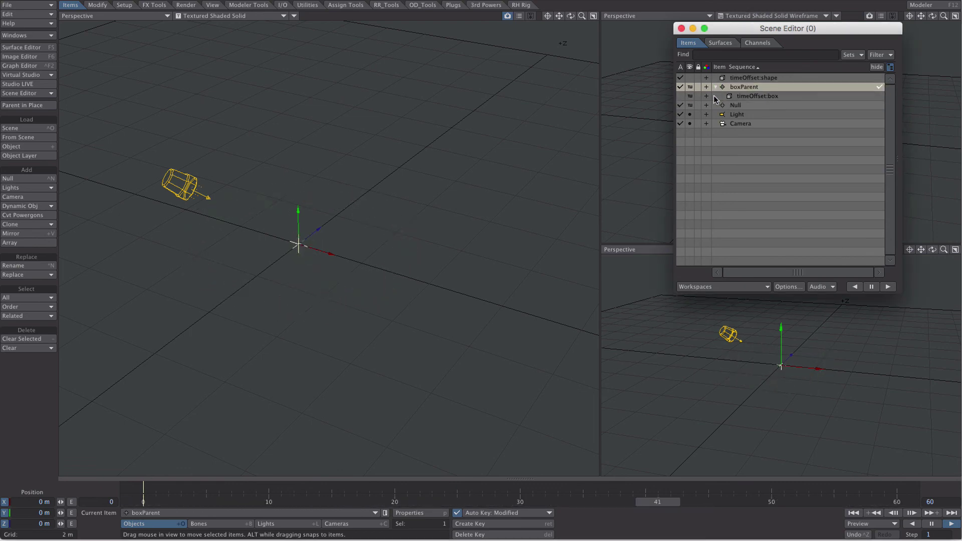